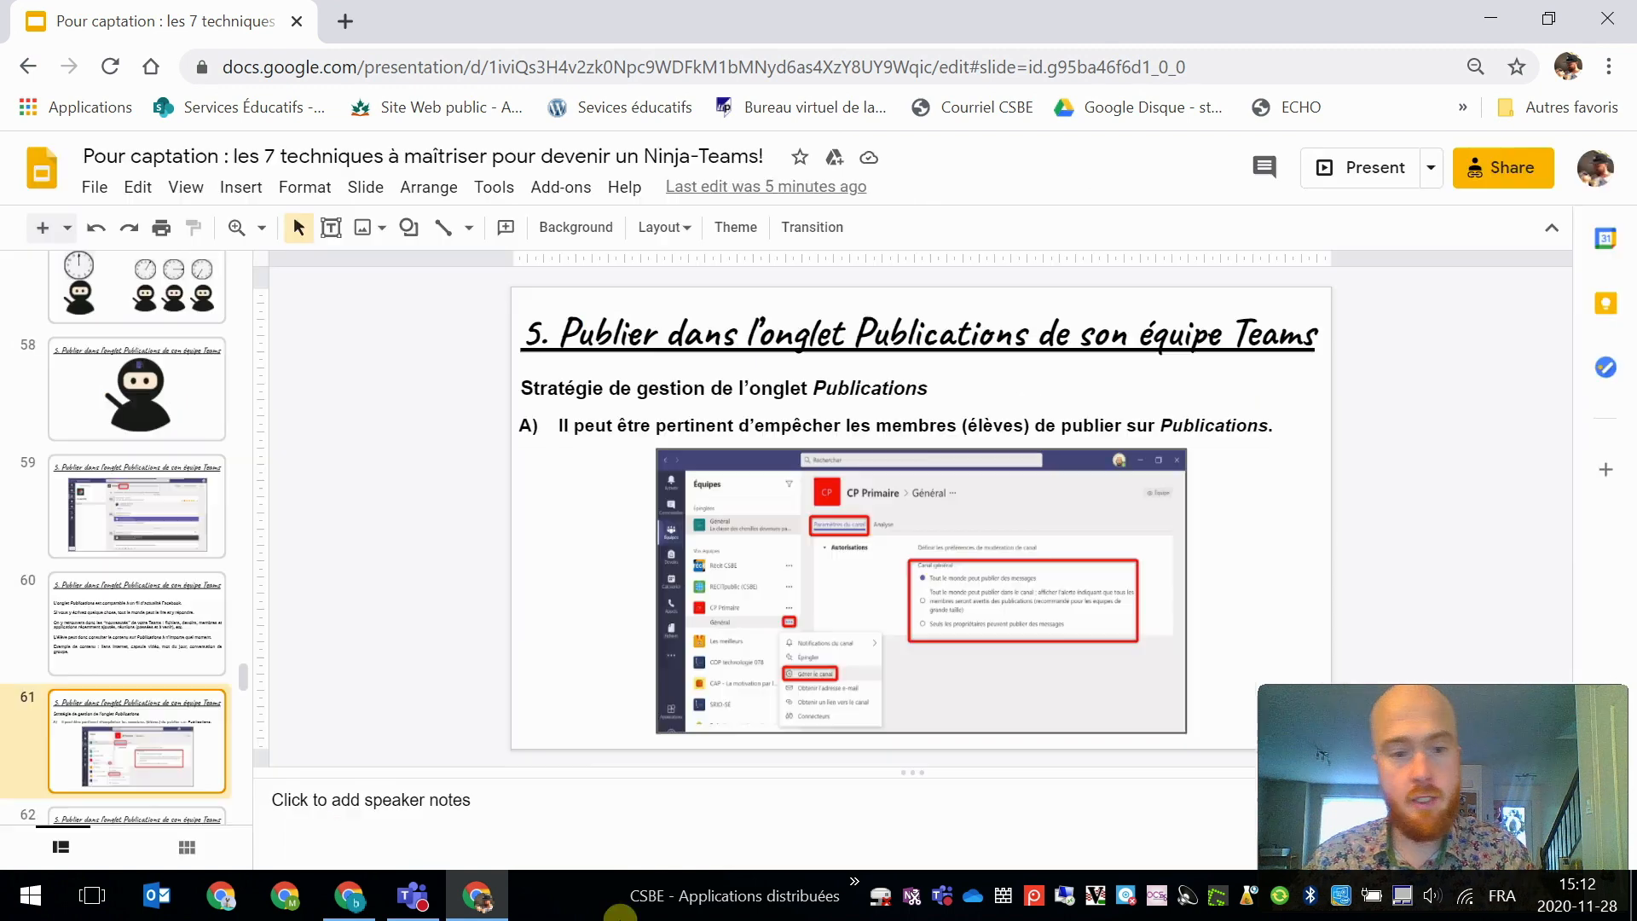
Switch to Teams and post a new Général conversation welcoming students to the virtual class, announcing two different weeks ahead and ending with "À bientôt!"
left_click(413, 893)
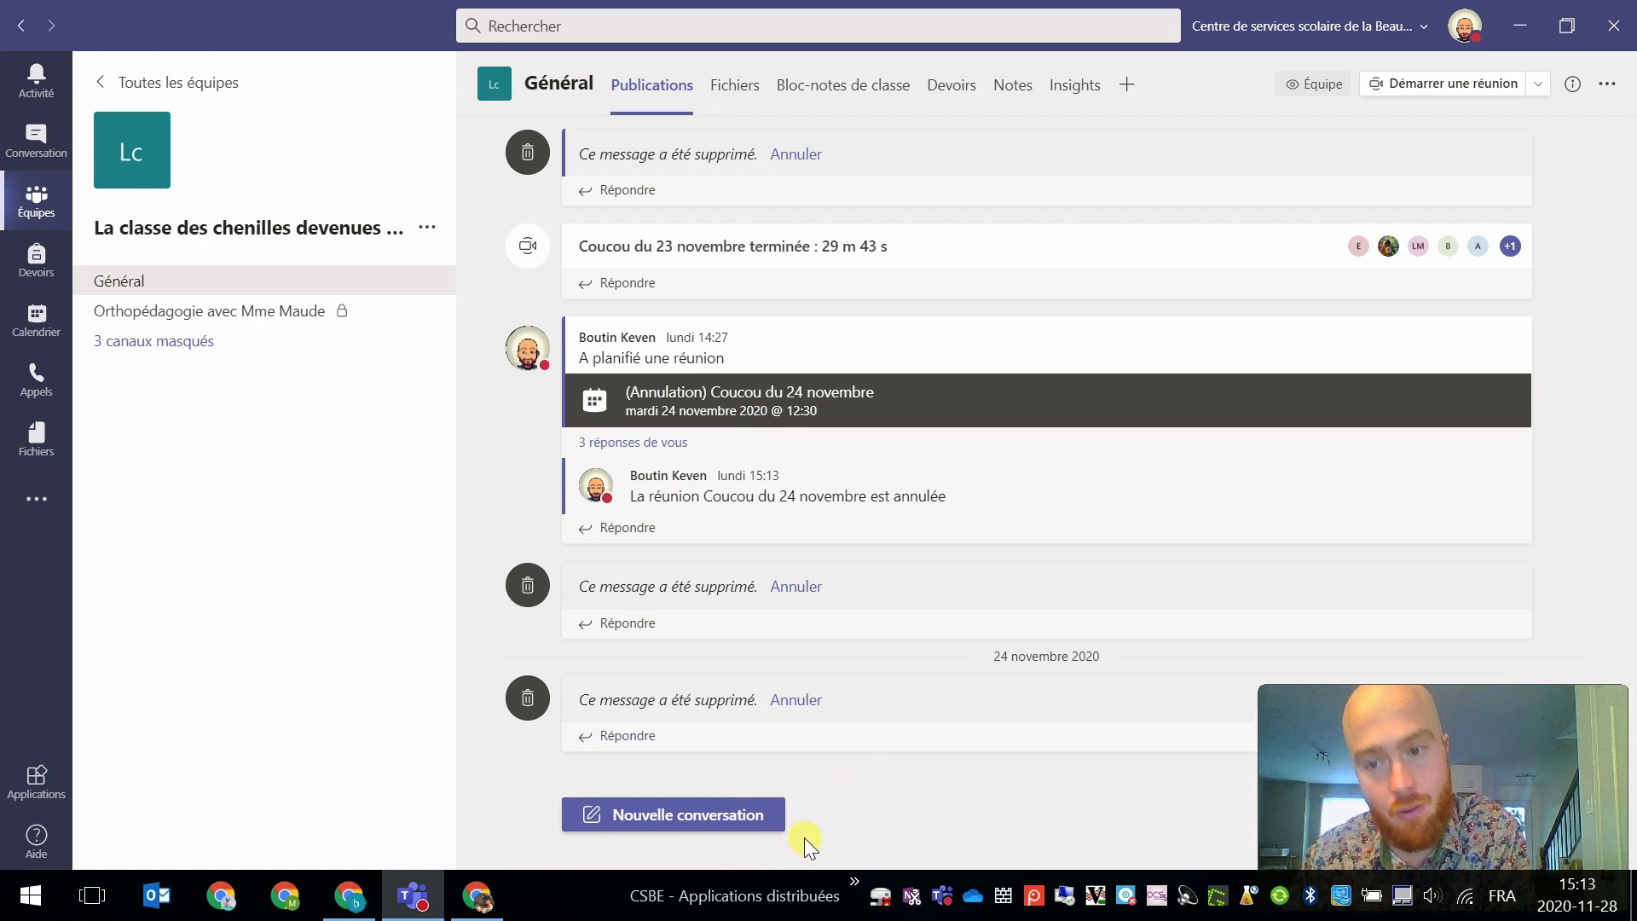
left_click(701, 813)
left_click_drag(1557, 766, 1426, 650)
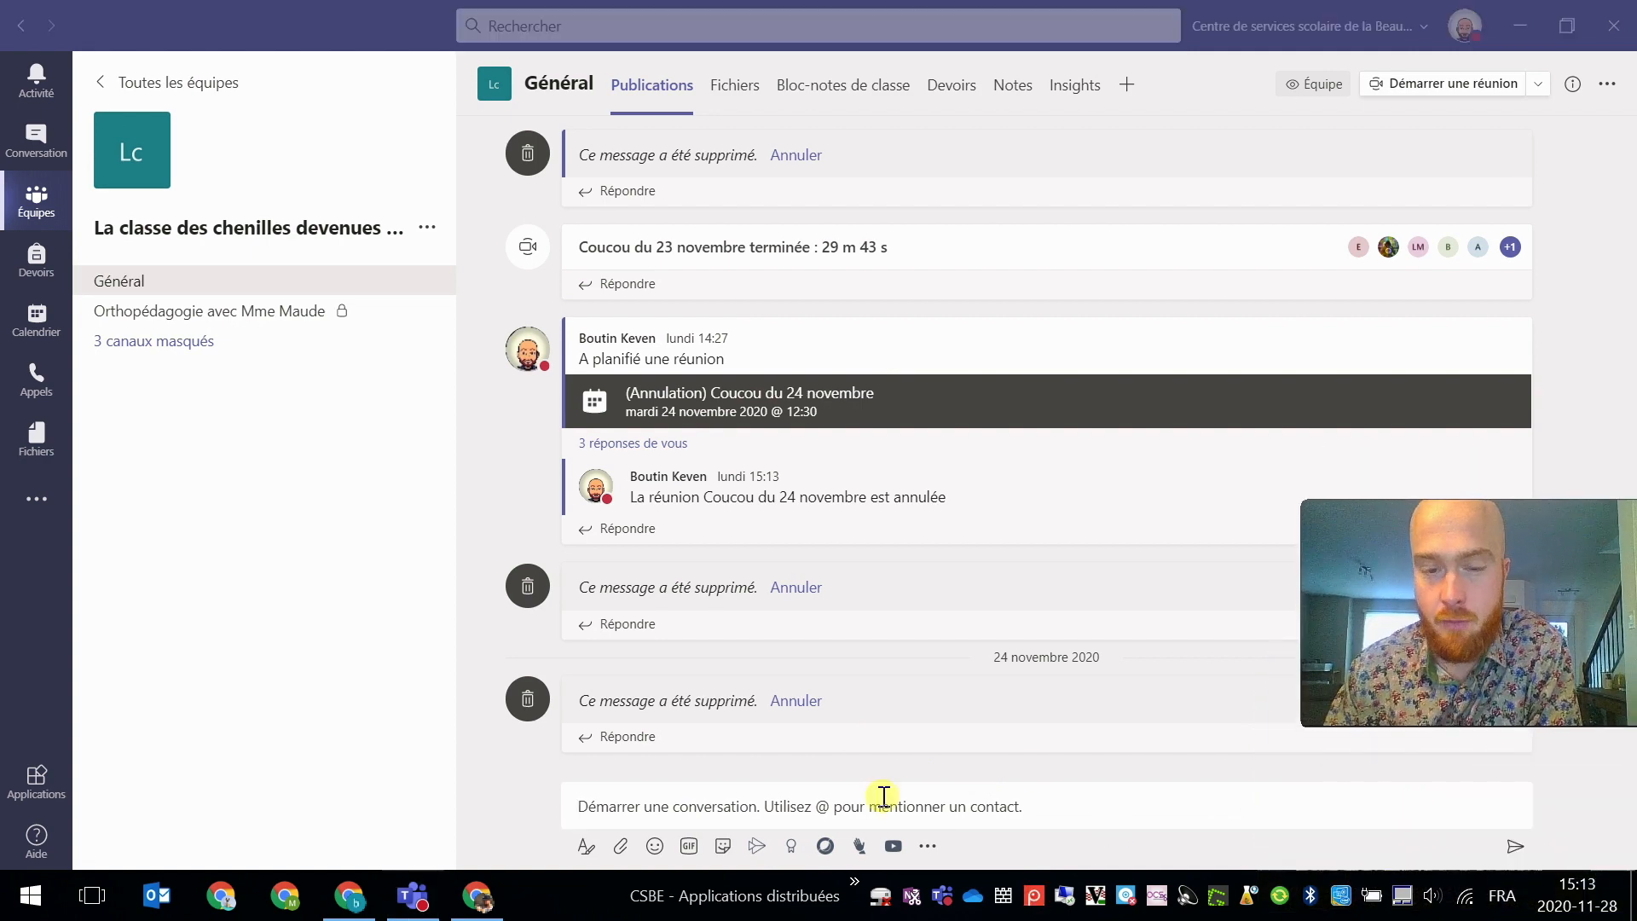
left_click(631, 806)
left_click(573, 805)
left_click(1104, 800)
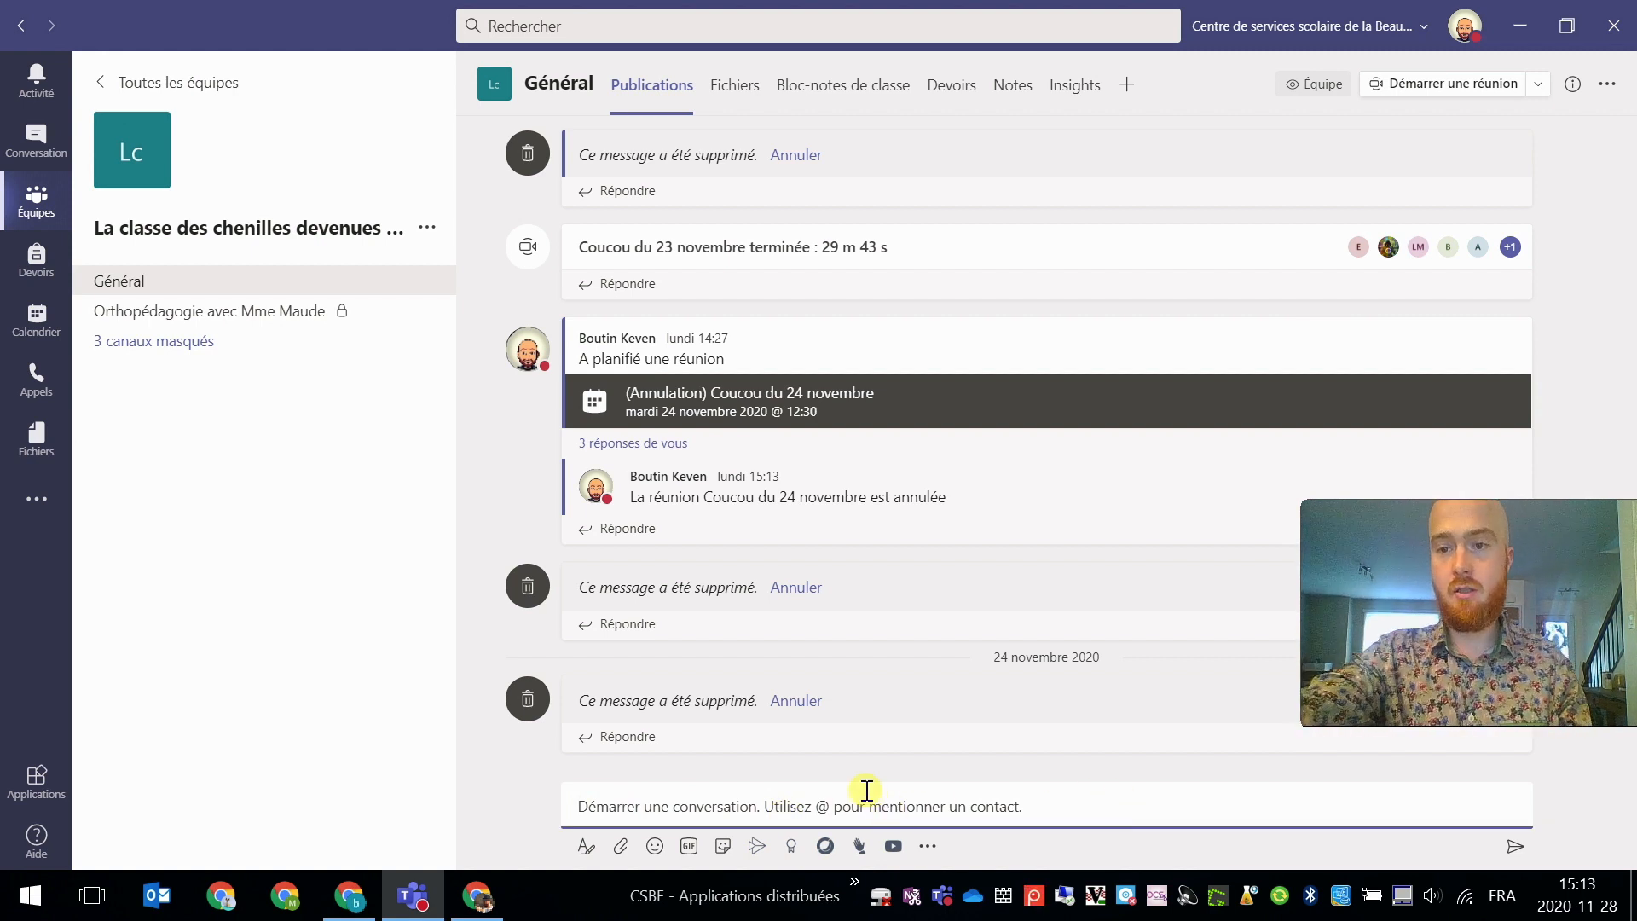
type("Bonjour à toi et bienvenue dans notre classe virtuelle! Nos deux prochaines semaines seront différentes, nous aurons l'occasion d'apprendre tout en développant notre compétence numérique! À bientôt!")
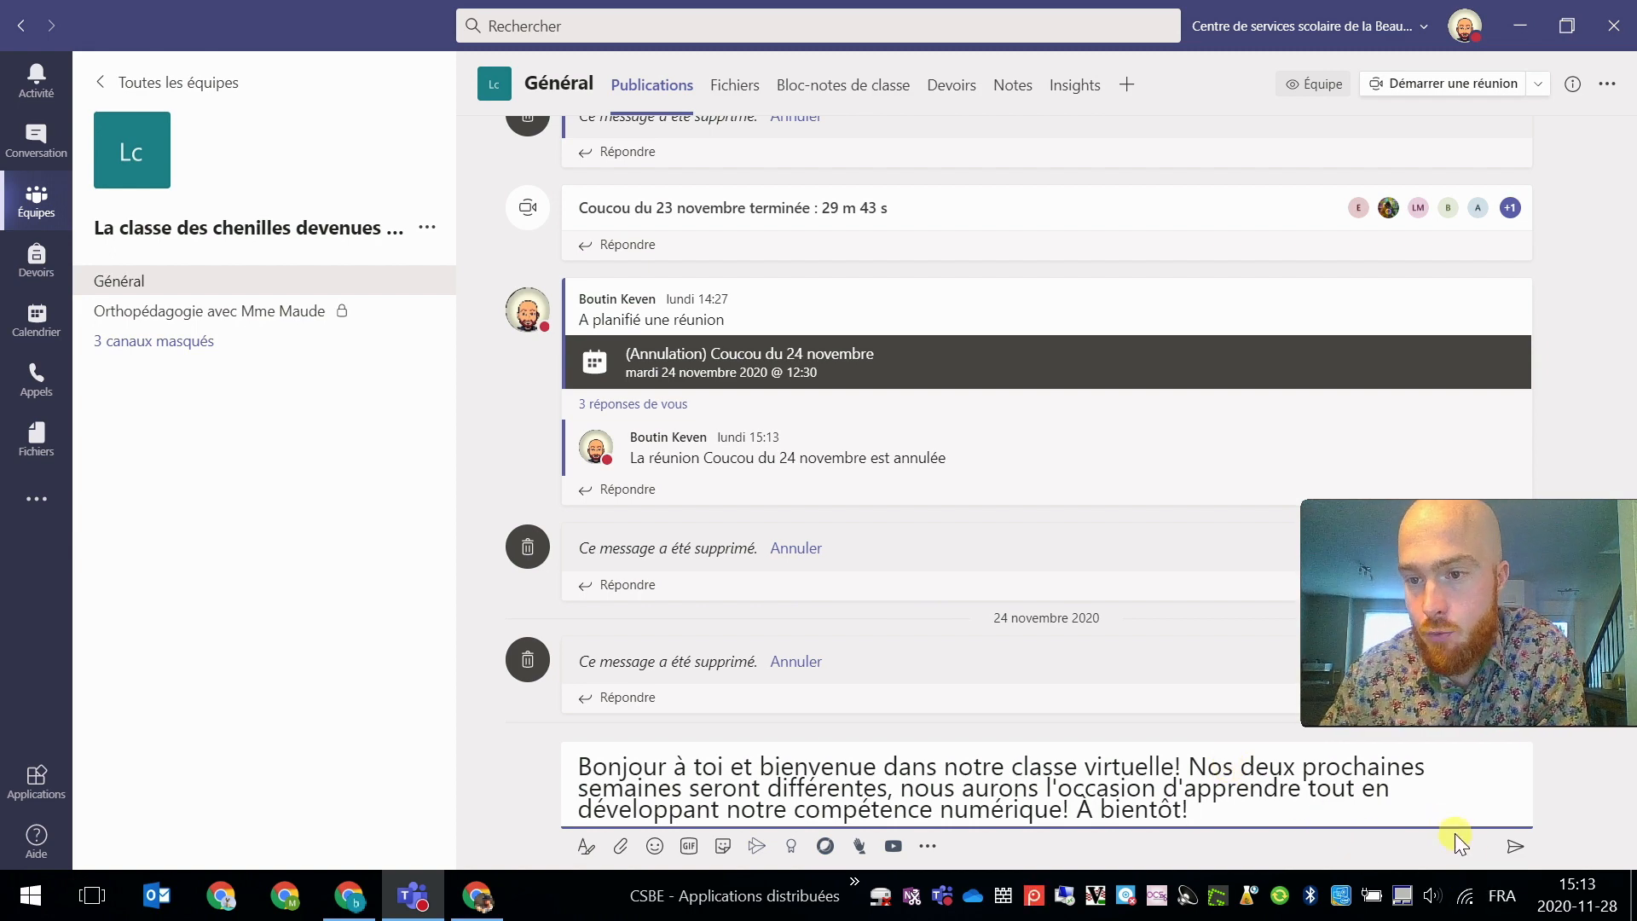
left_click(1518, 849)
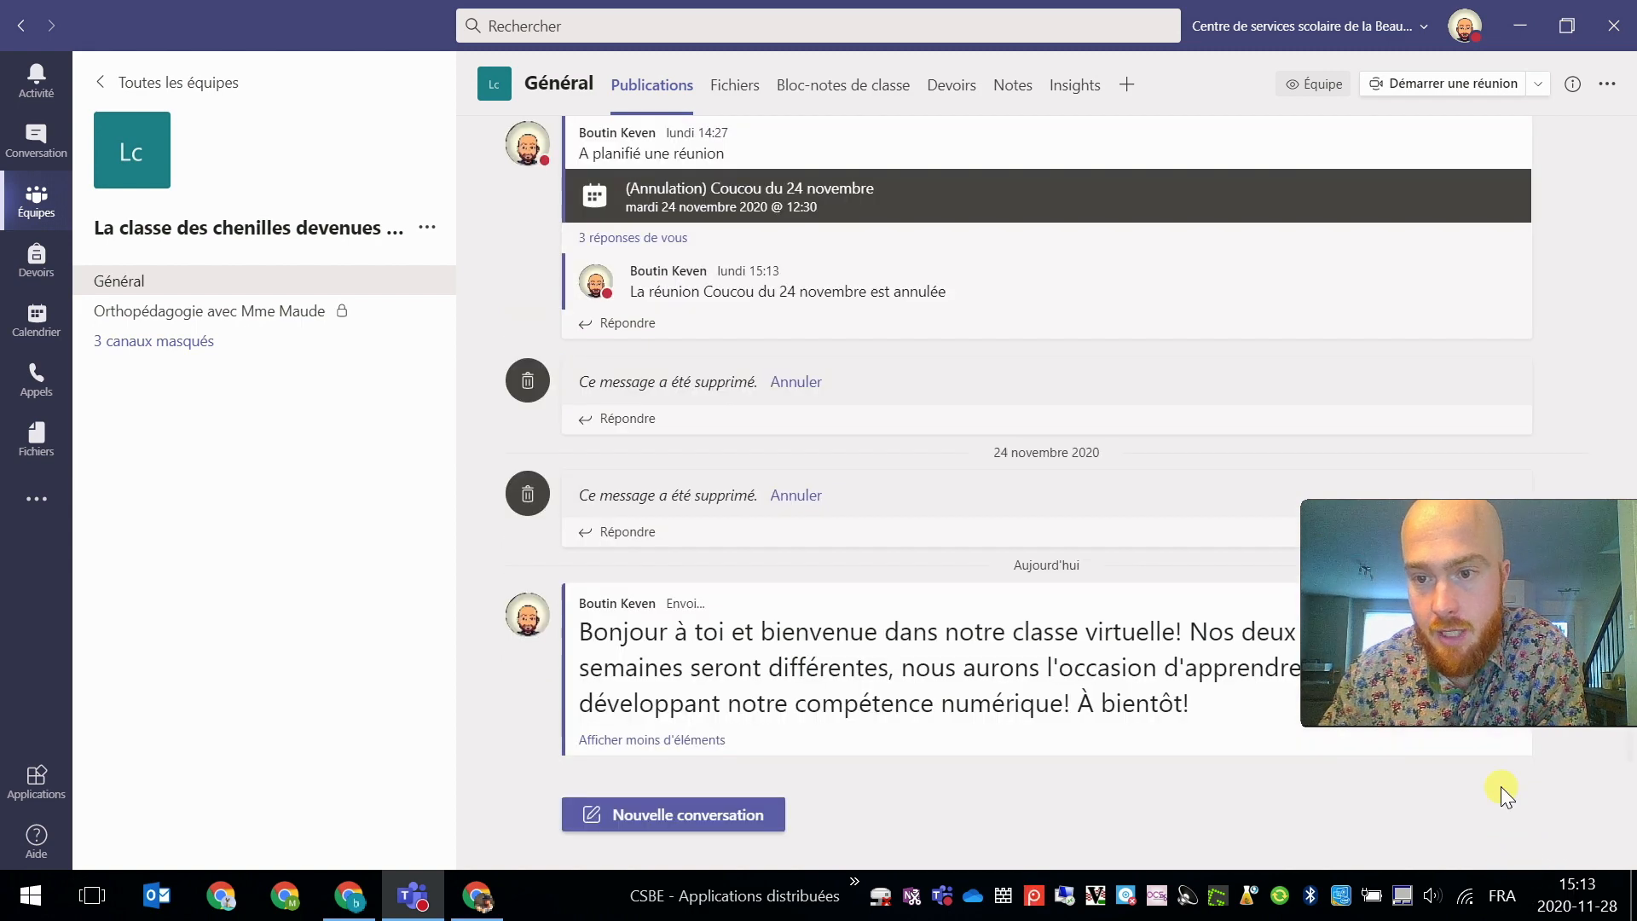
left_click_drag(1439, 655, 1415, 801)
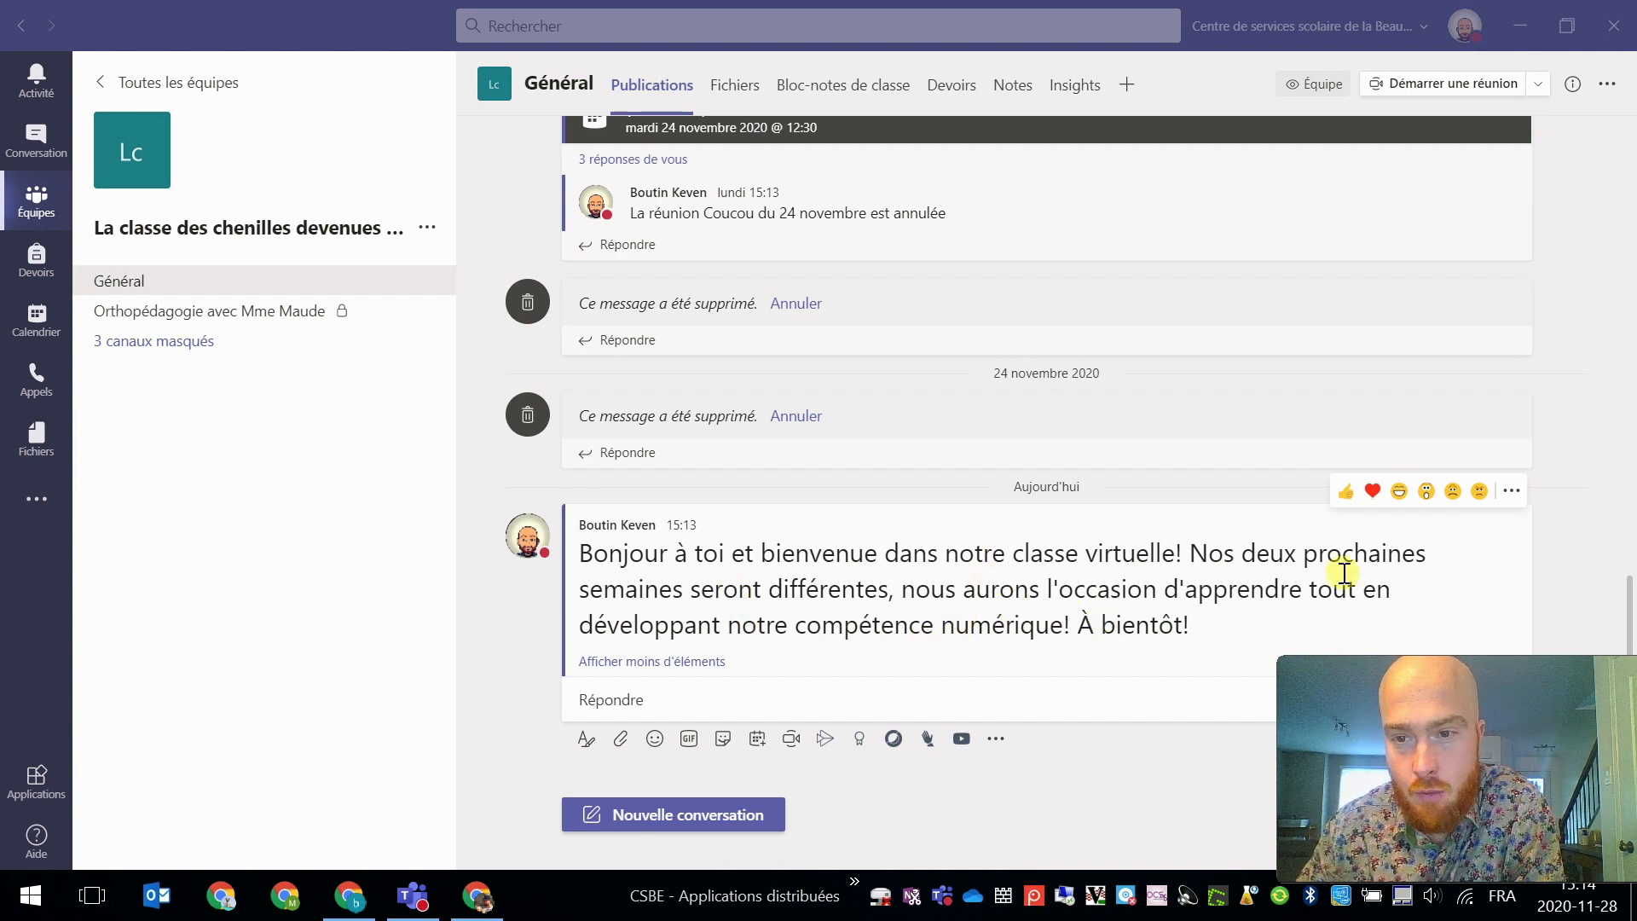
Open the posted welcome message for editing and expand its full formatting options
left_click(1134, 778)
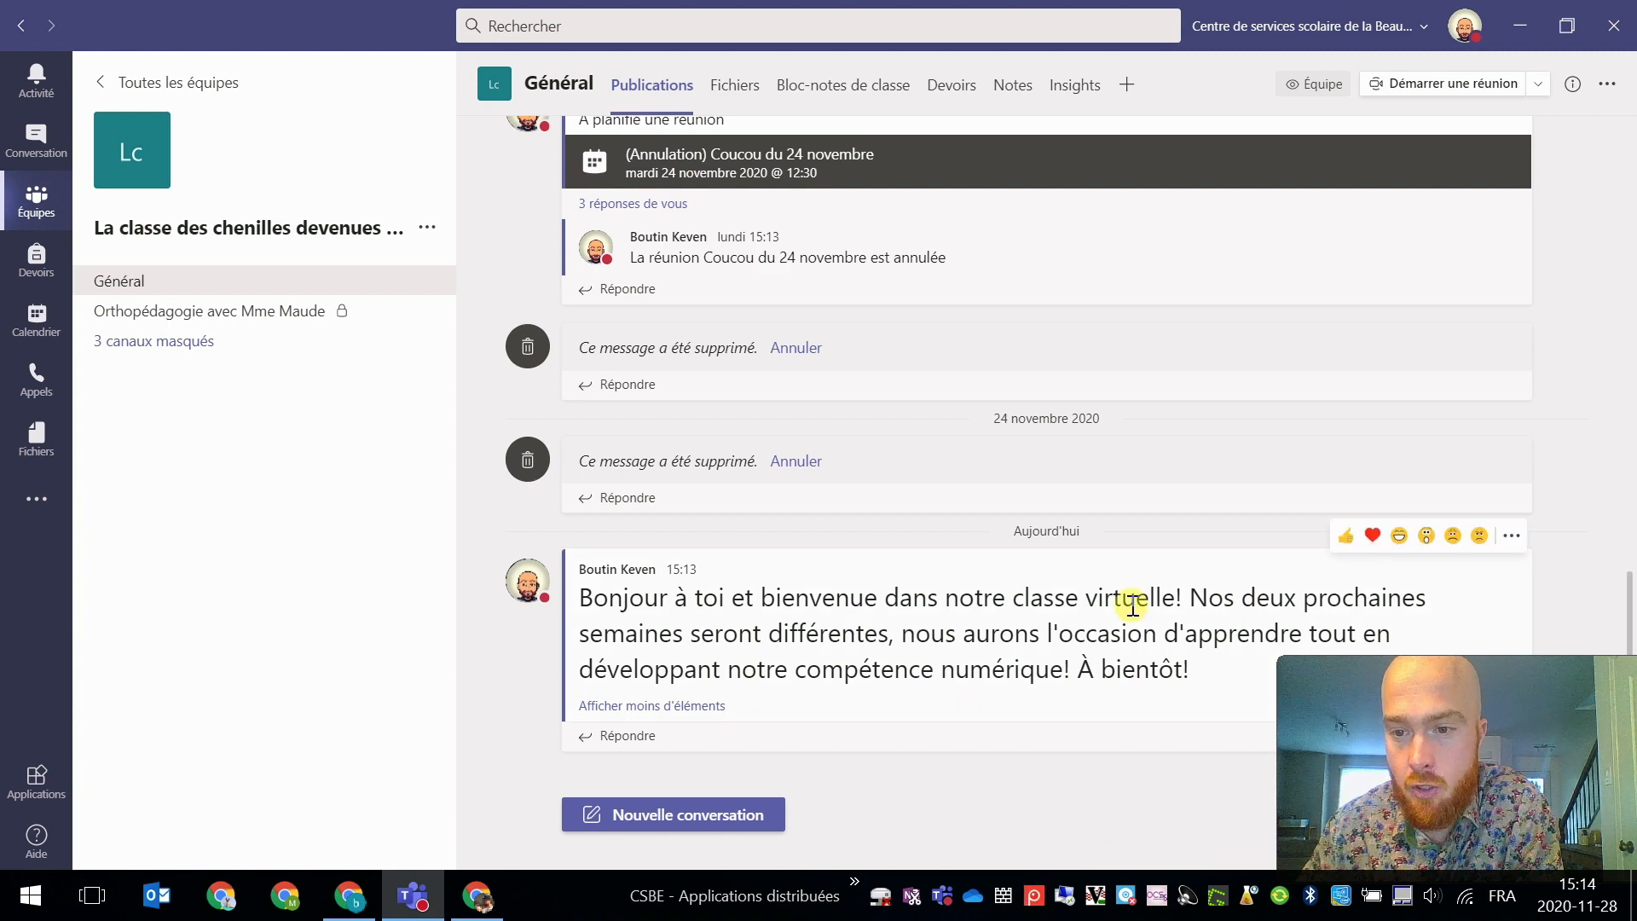
left_click(1512, 542)
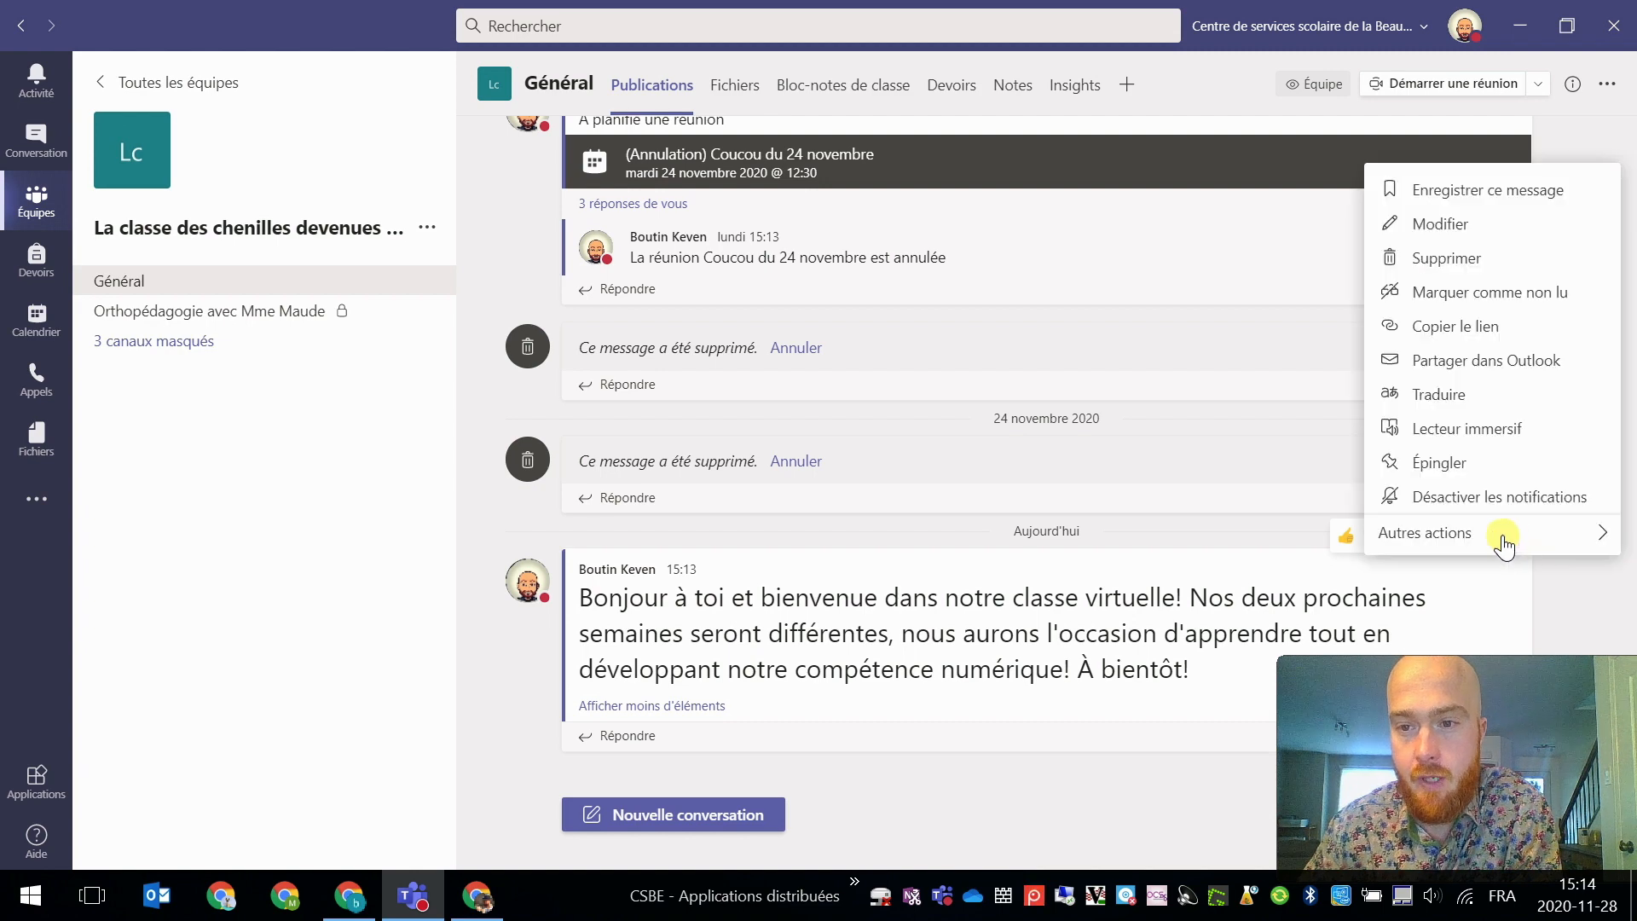
mouse_move(1501, 543)
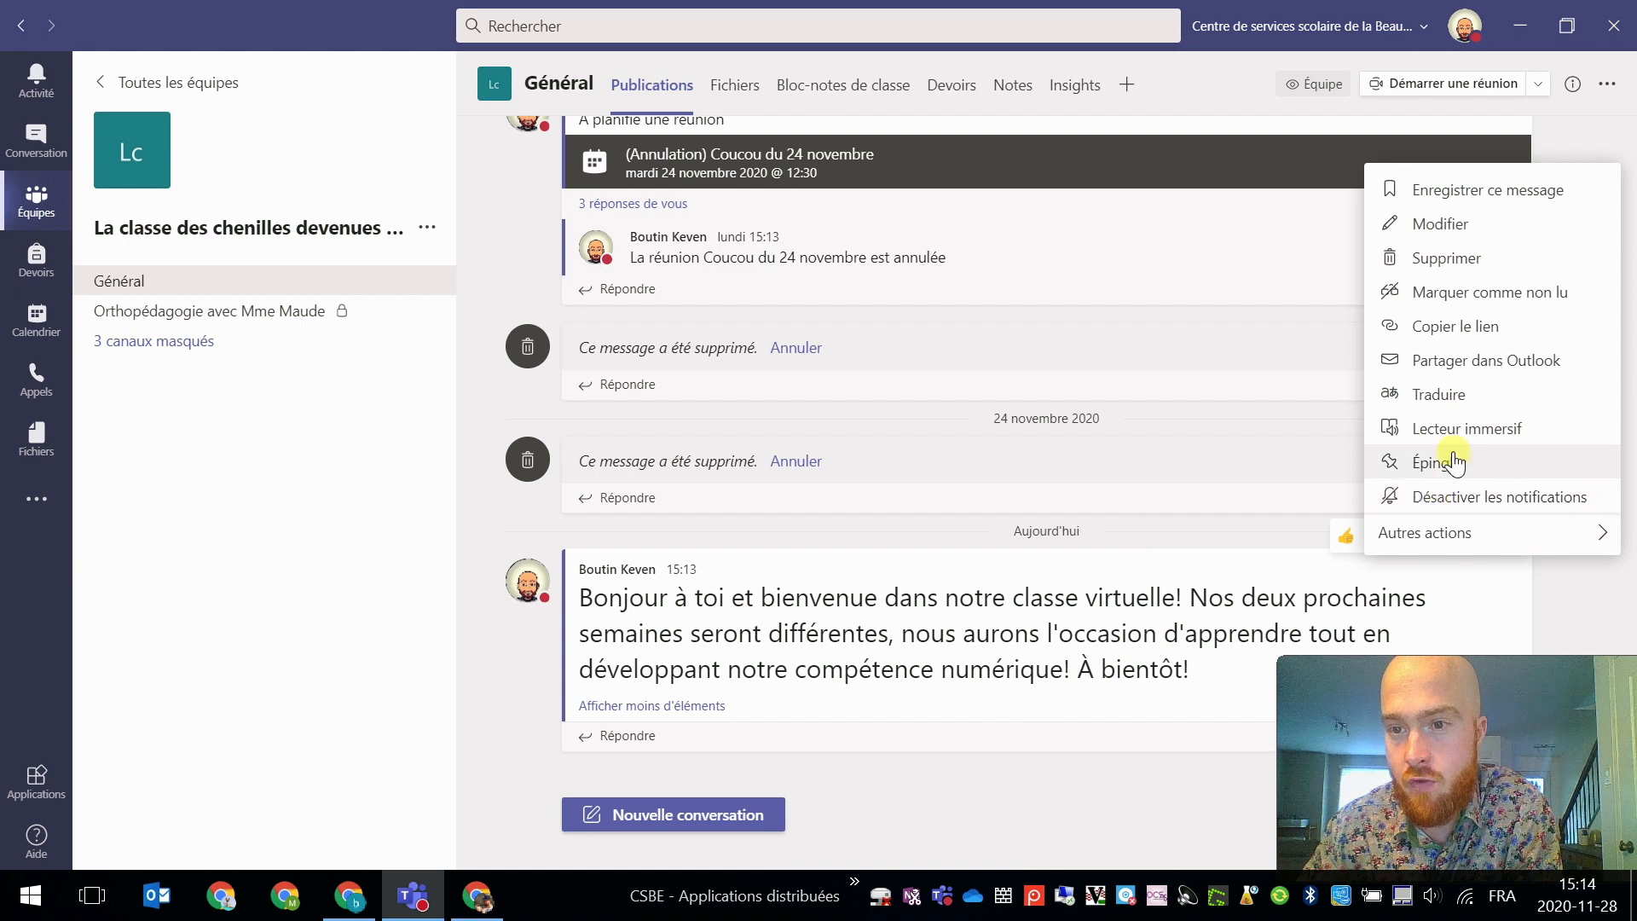
left_click(1436, 224)
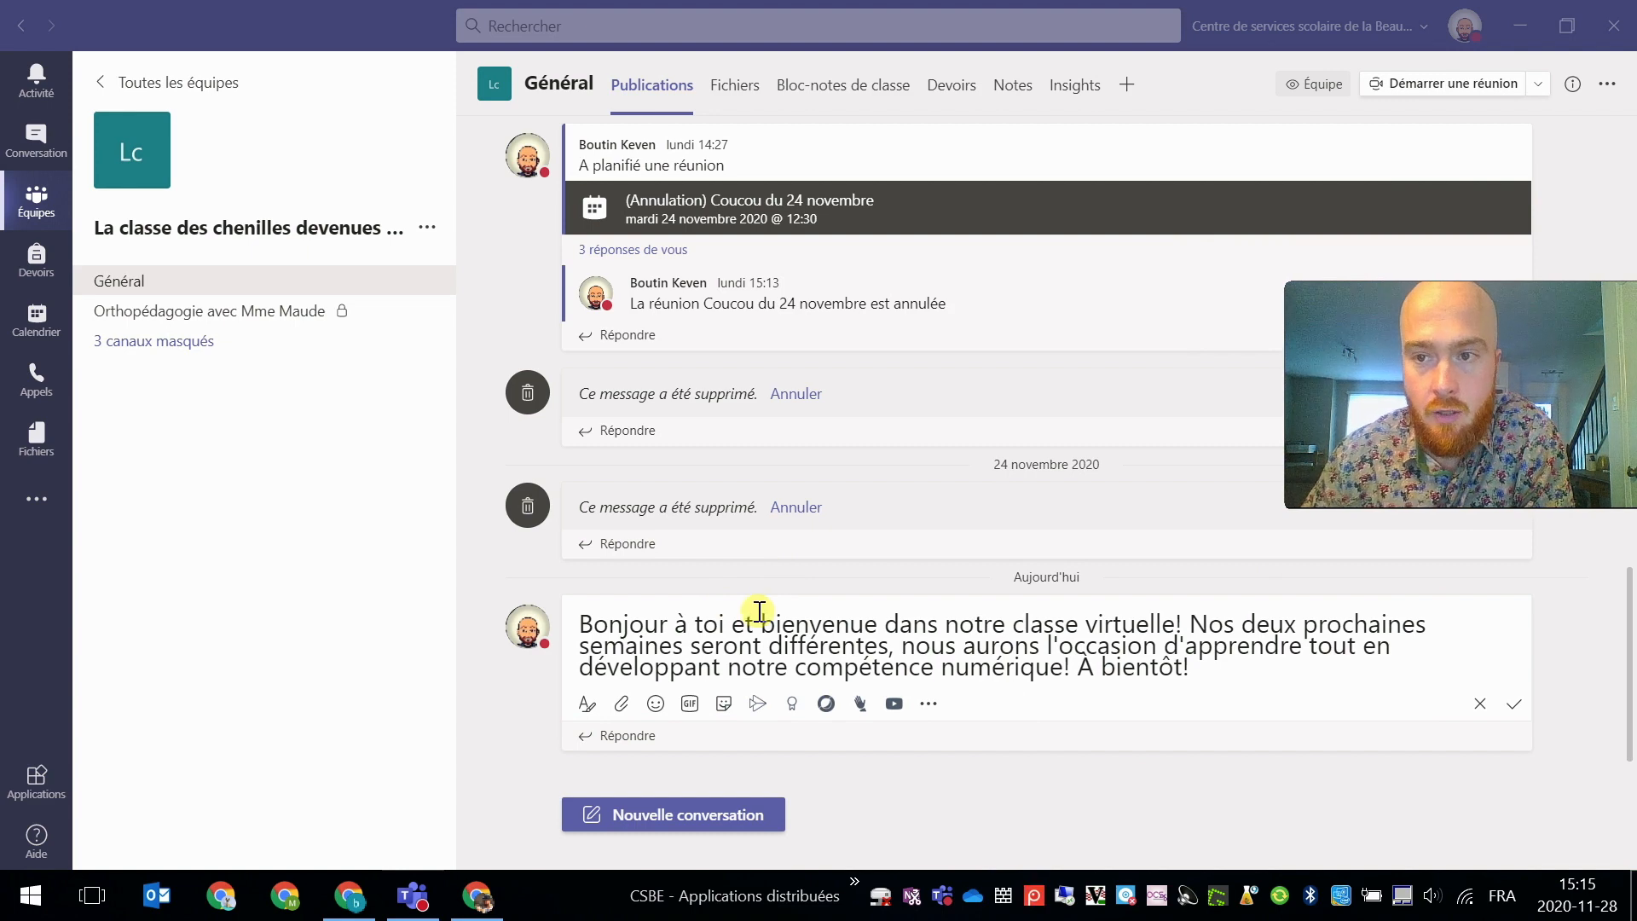
left_click(582, 703)
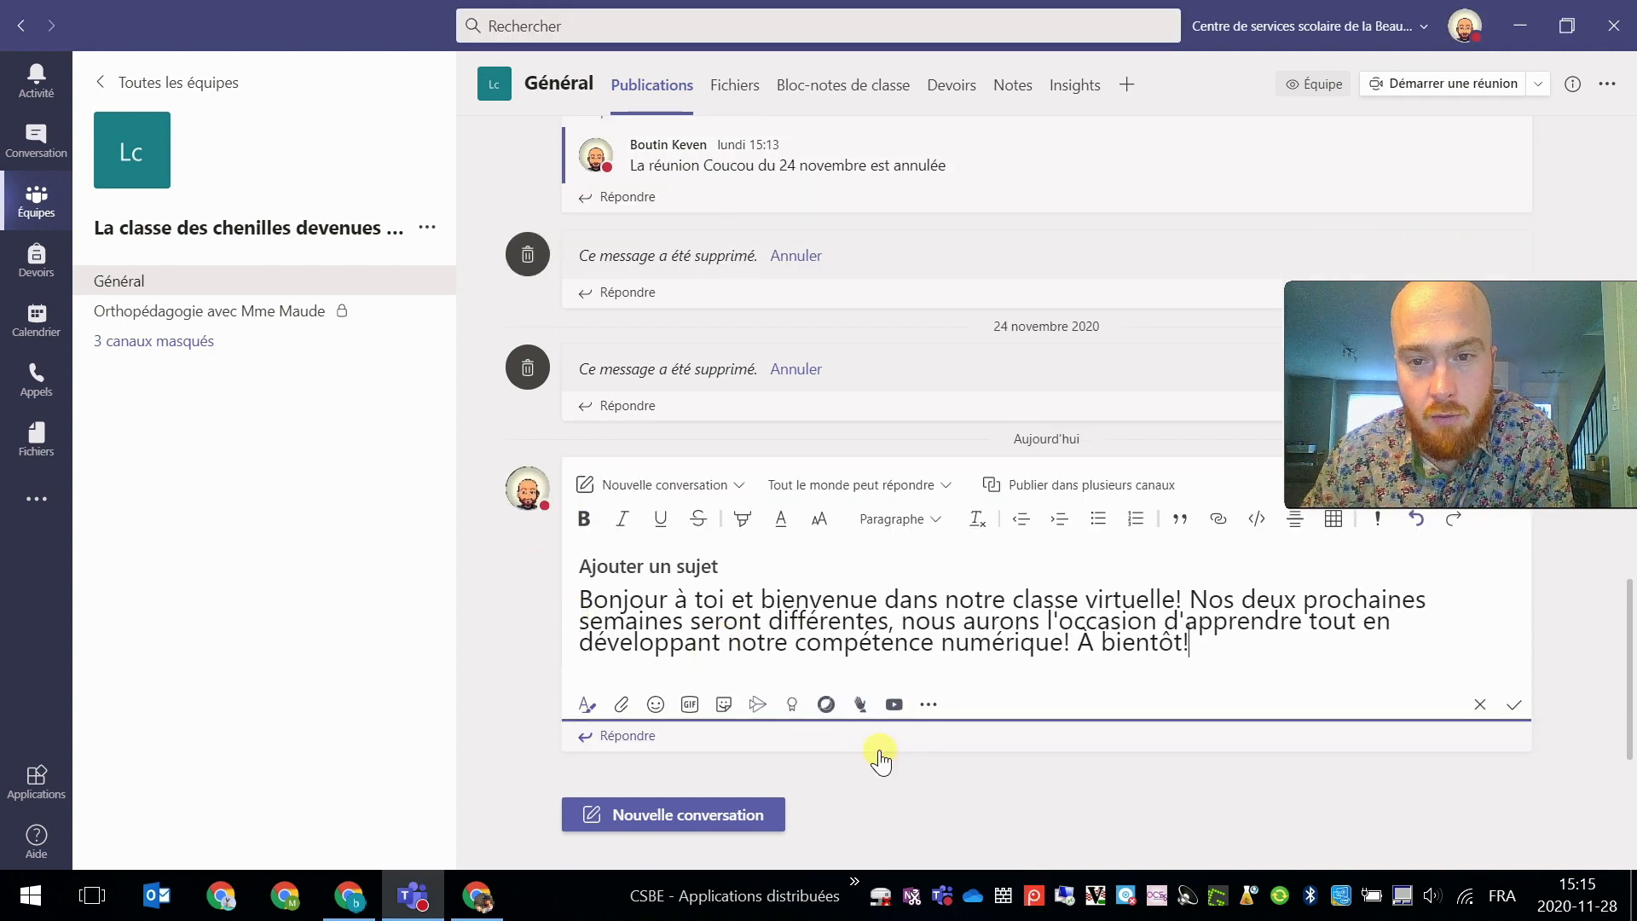
scroll(1108, 546, "up", 2)
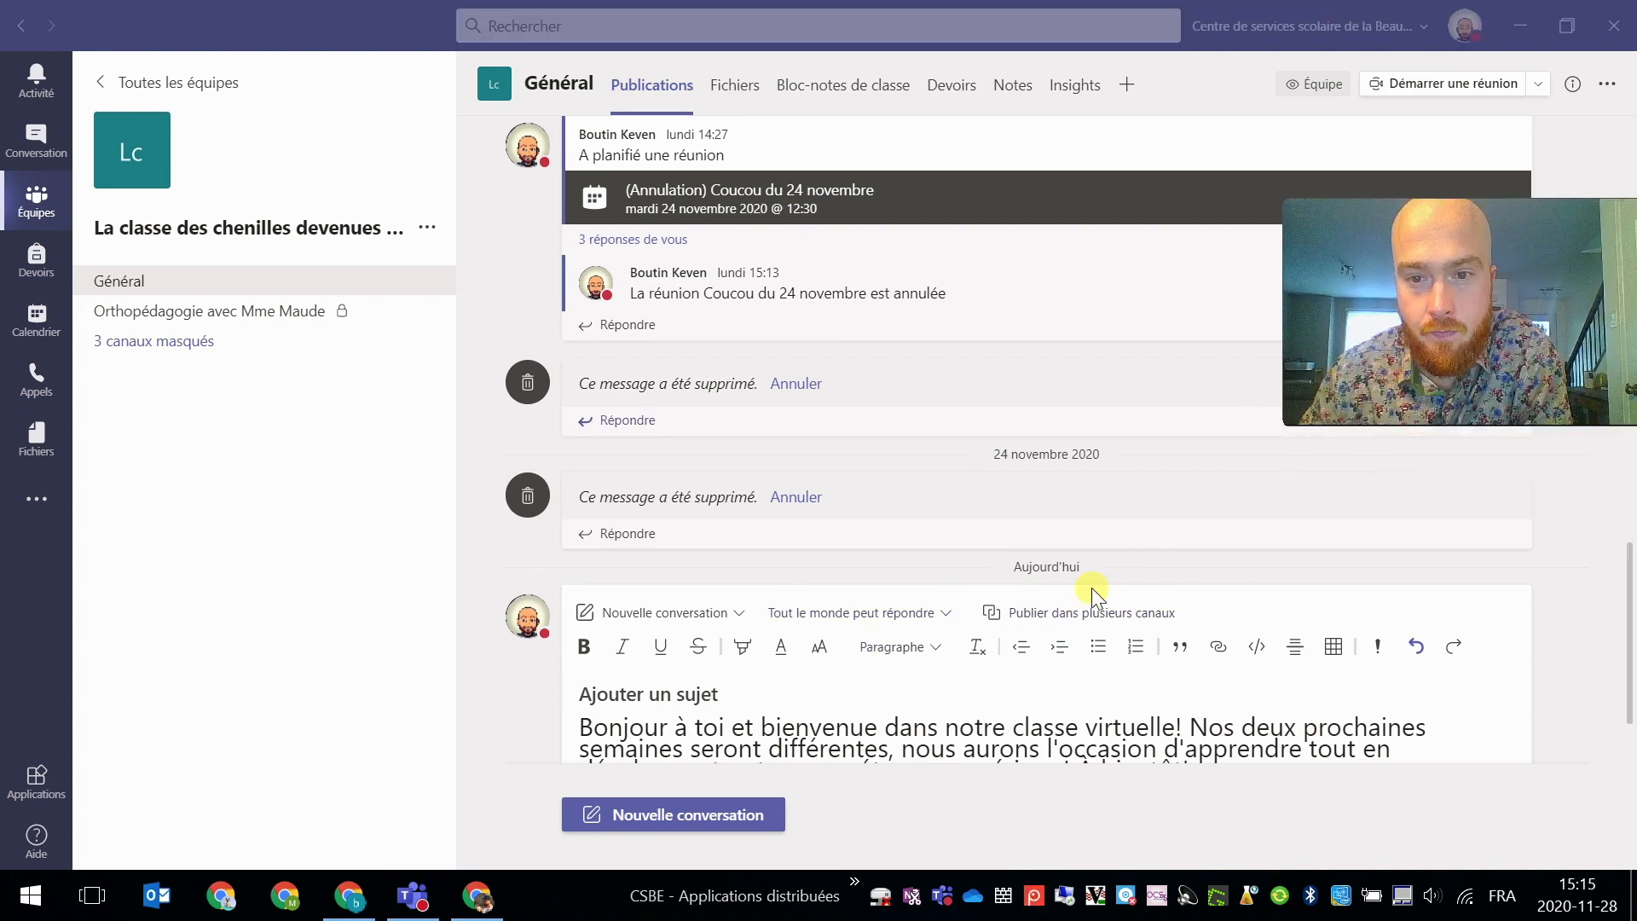
scroll(1092, 594, "down", 2)
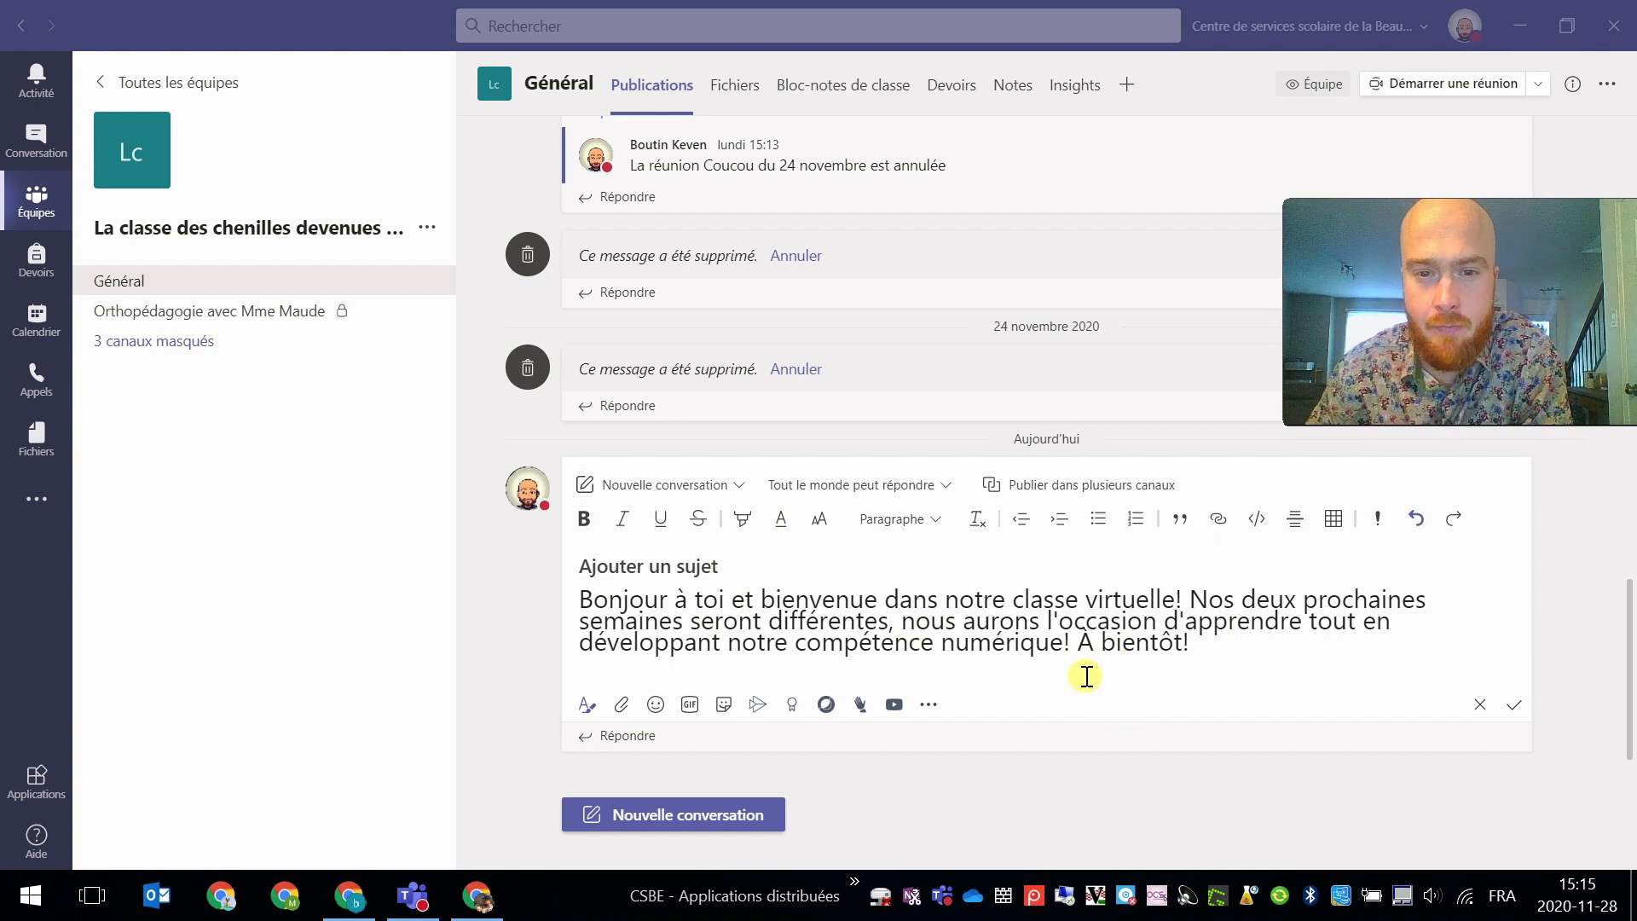
Highlight the words "Bonjour à toi" in red in the message being edited
left_click_drag(582, 606, 724, 605)
left_click(603, 614)
left_click_drag(583, 607, 731, 606)
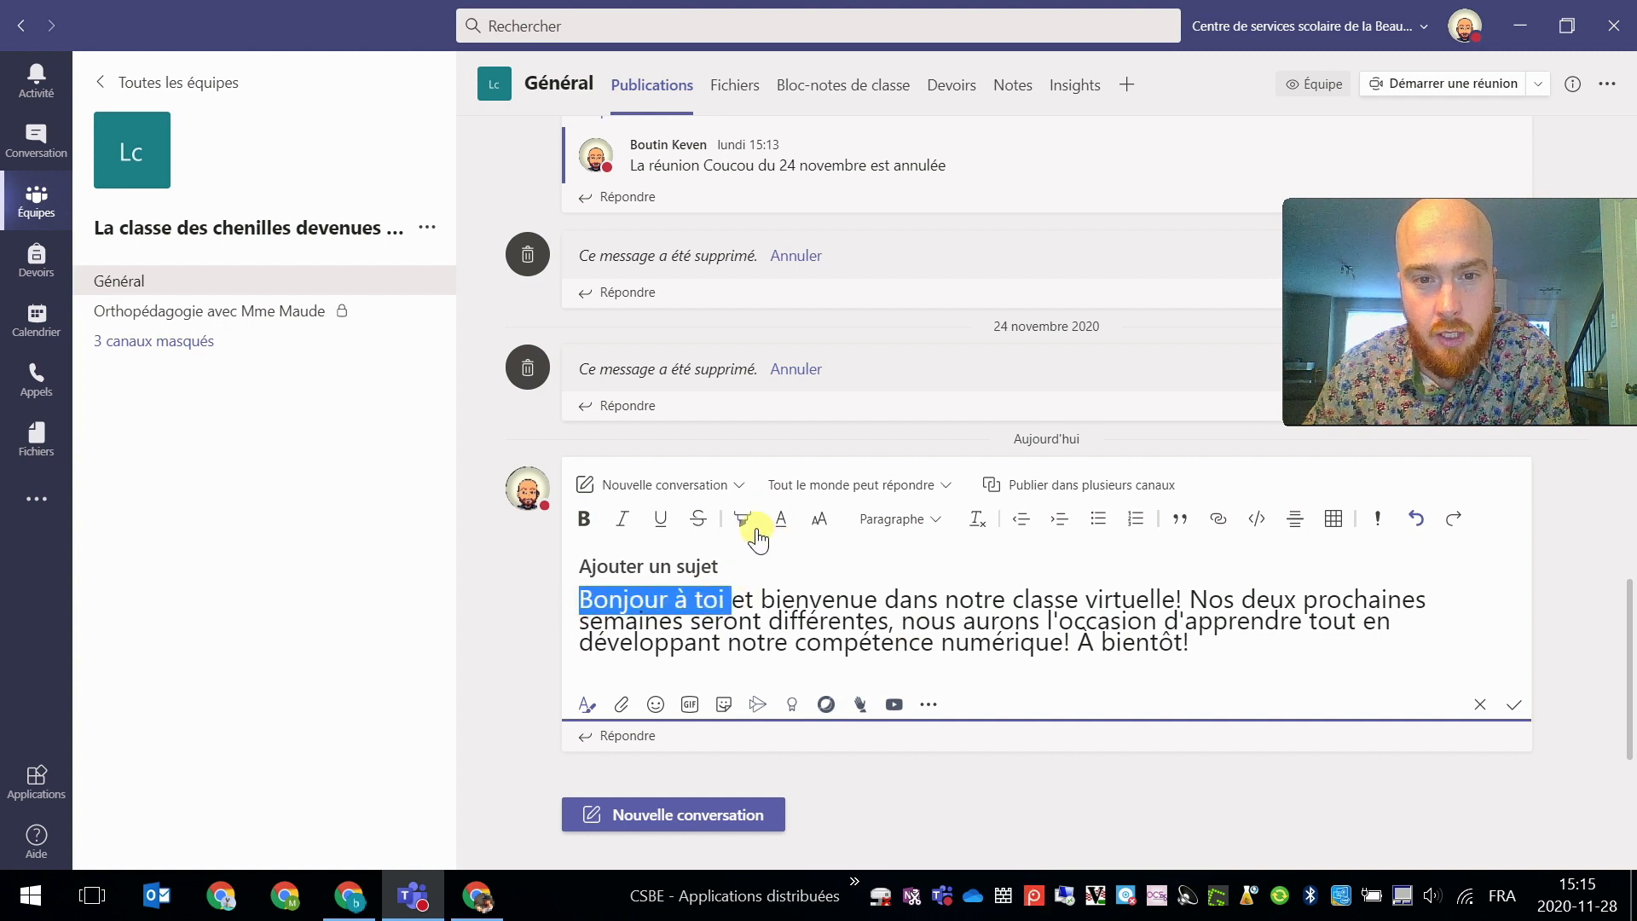
left_click(743, 518)
left_click(746, 471)
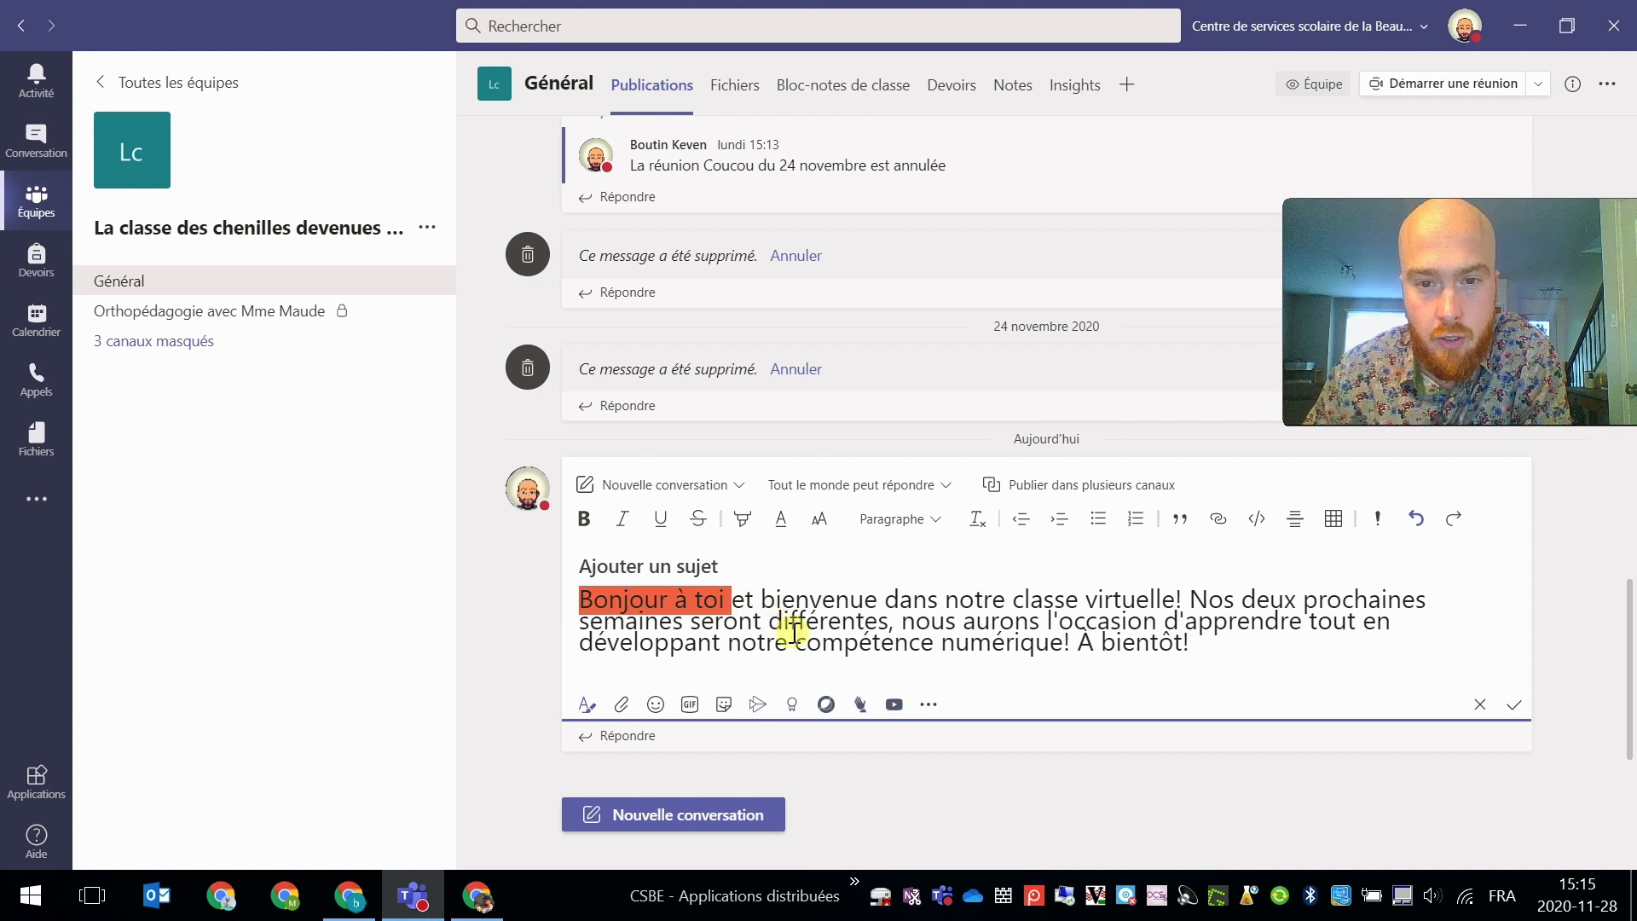
Set the font colour of the closing words "À bientôt!" to blue
left_click_drag(1084, 641, 1193, 643)
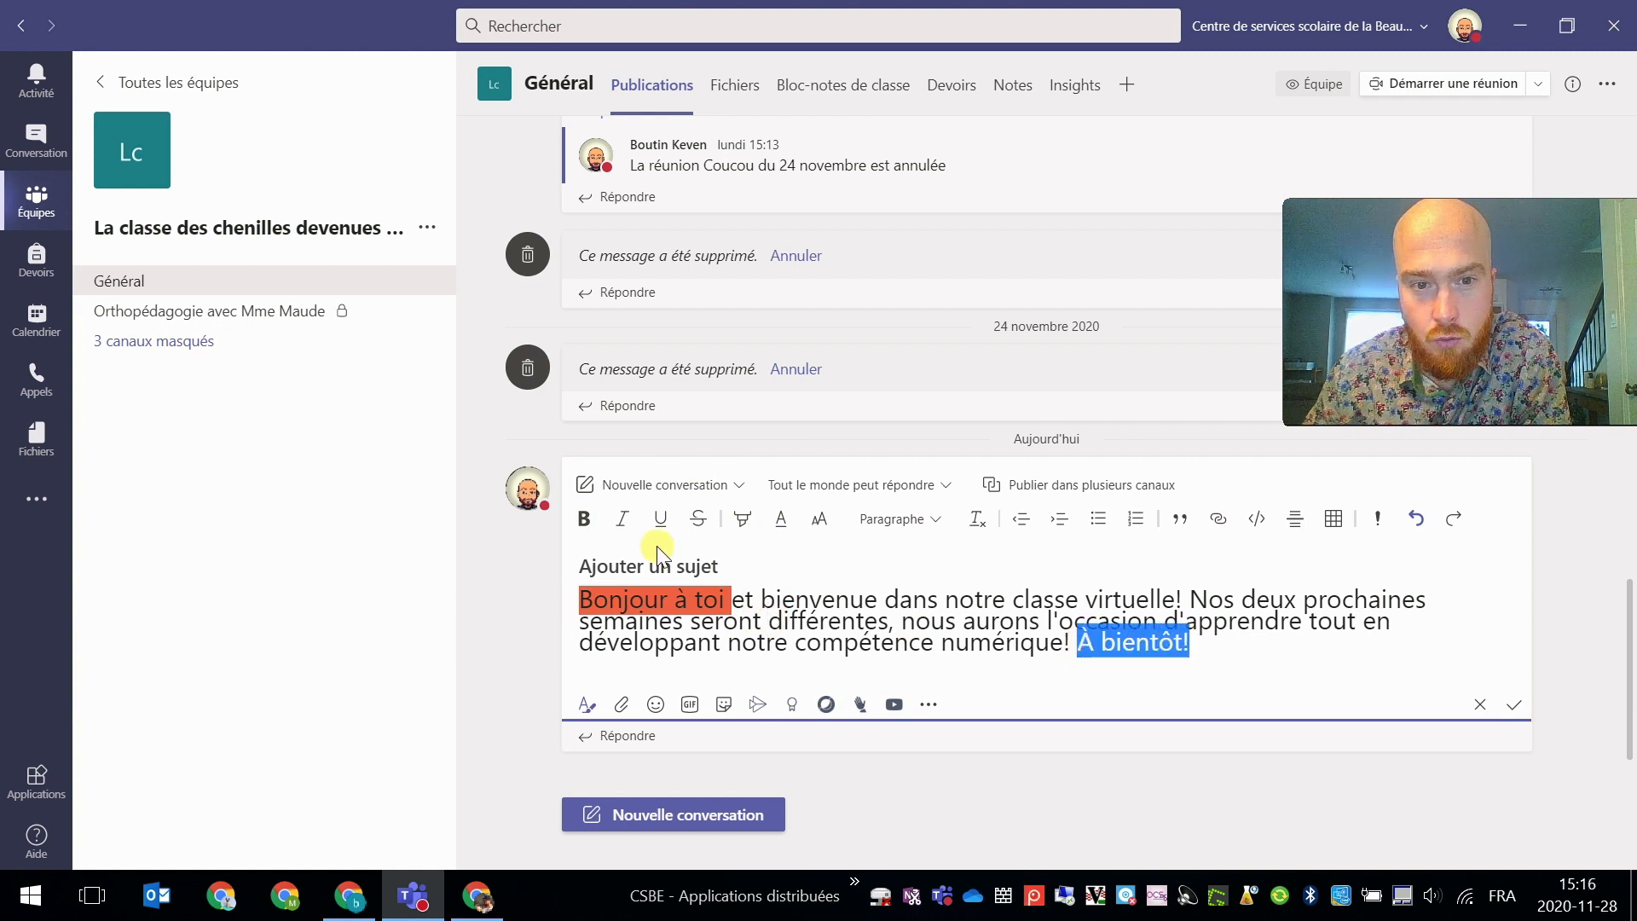
left_click(826, 528)
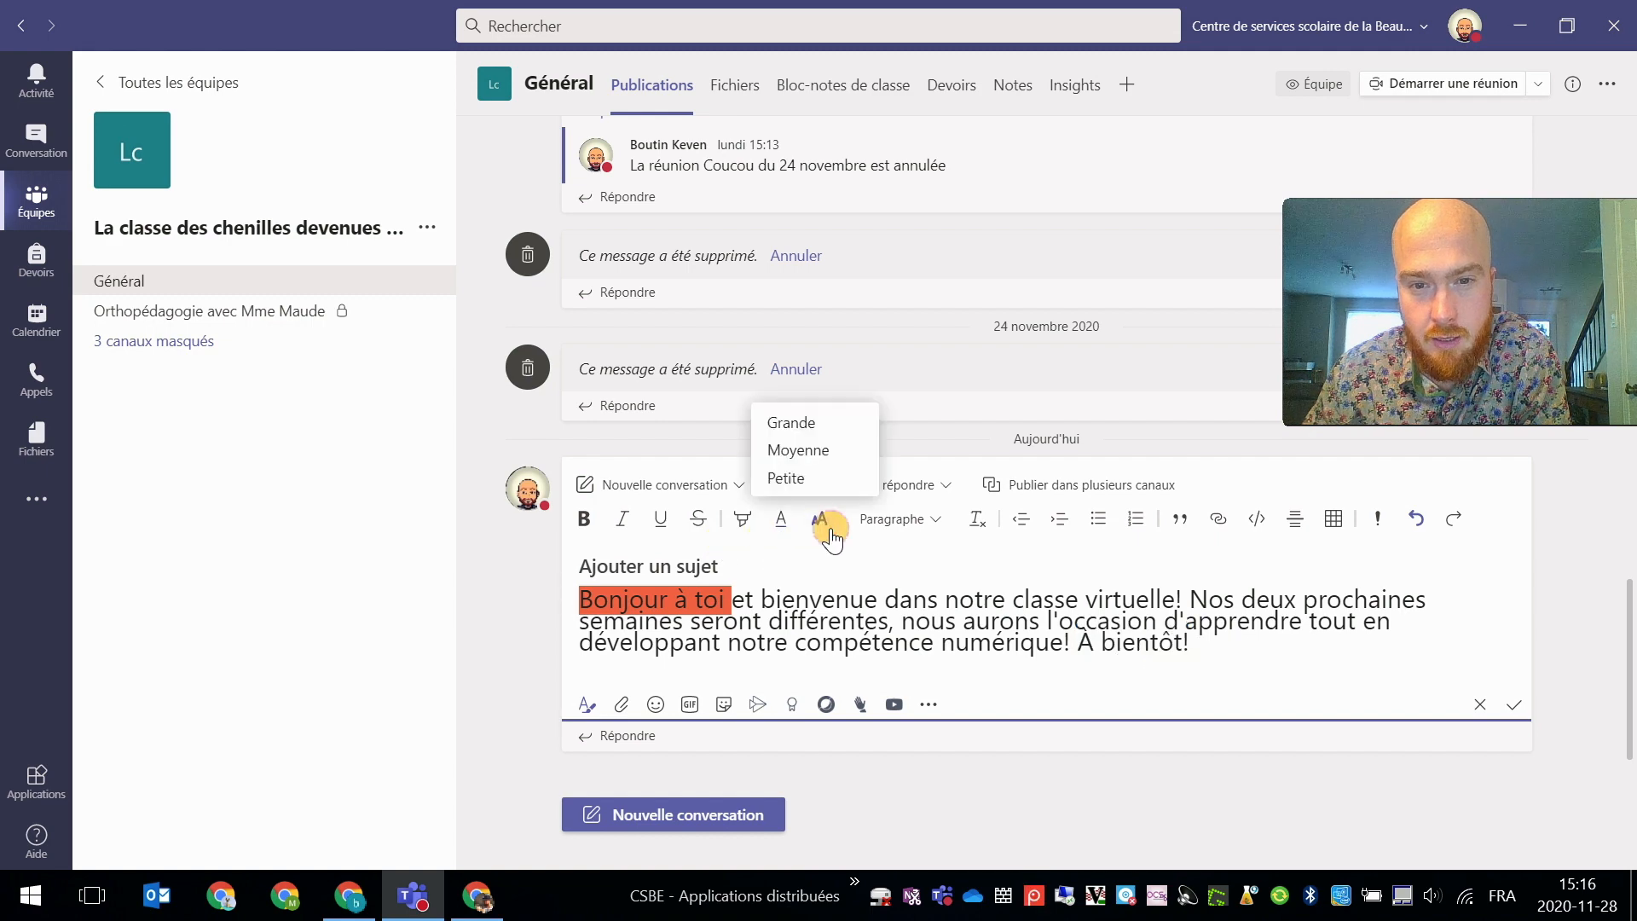
left_click(781, 521)
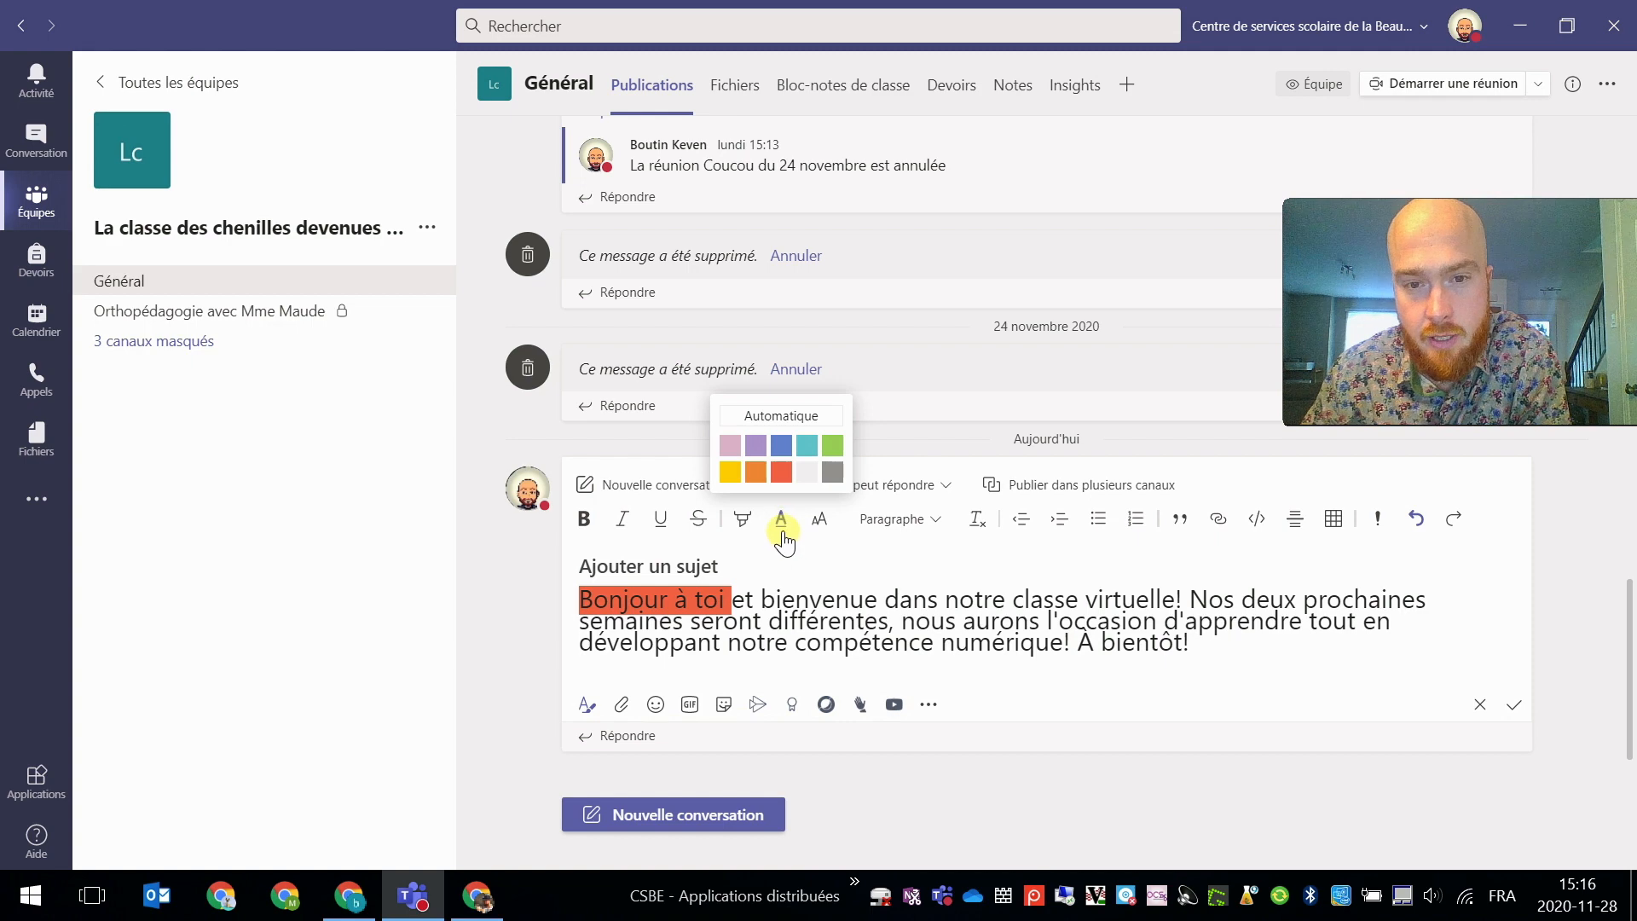
left_click(775, 445)
left_click(1239, 657)
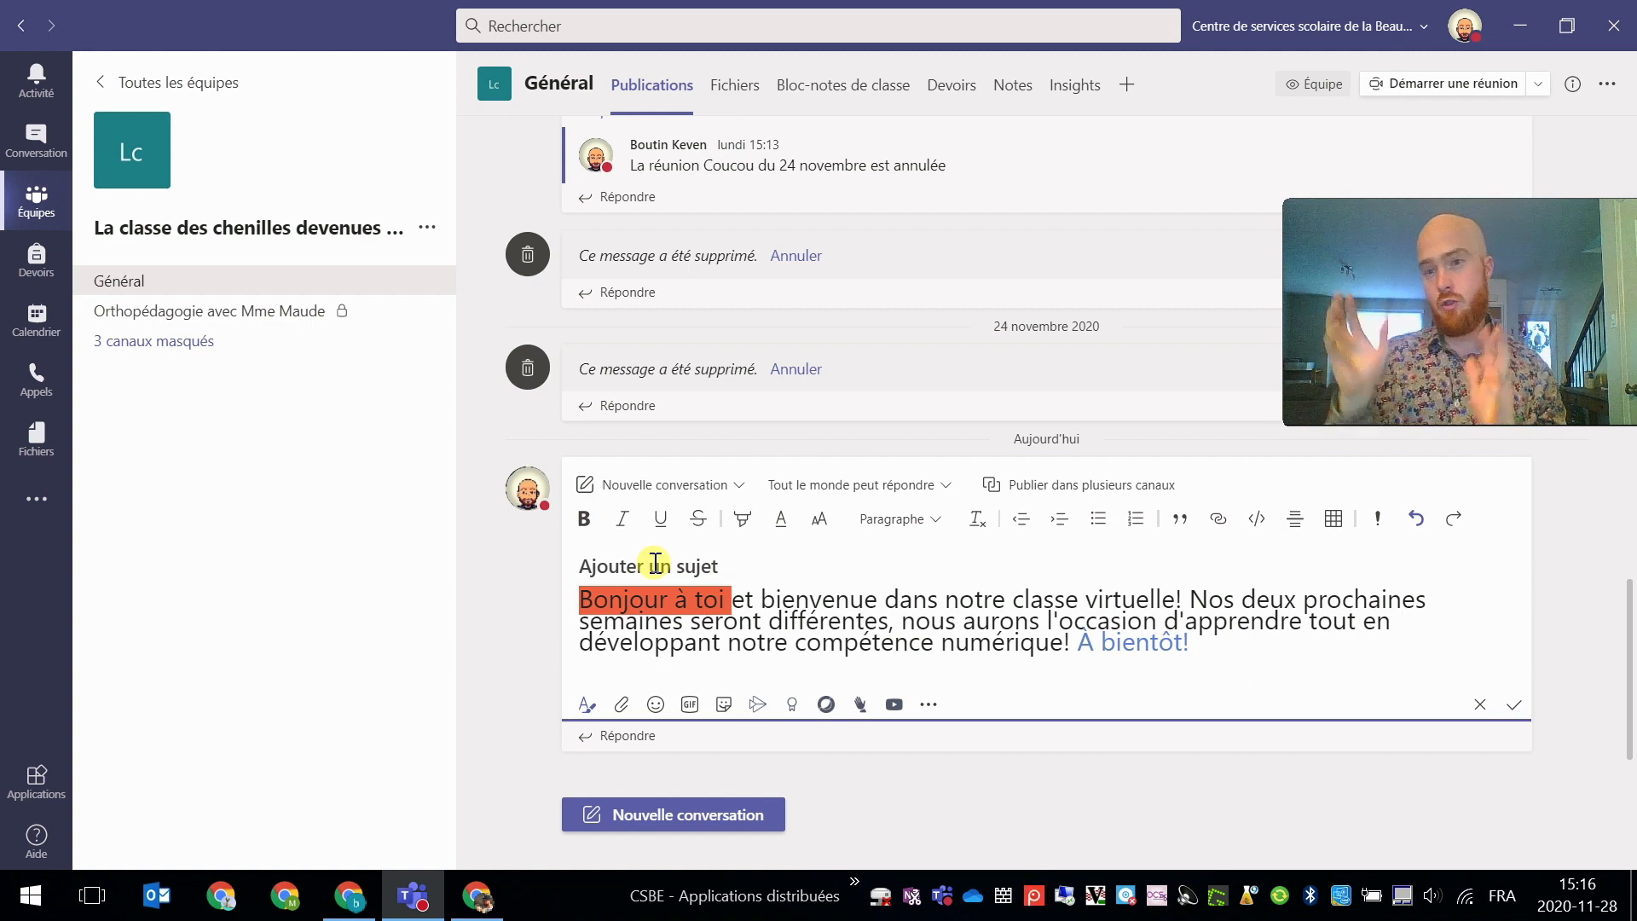
Add the subject "Bienvenue!", make the text between "Bonjour à toi" and "À bientôt!" bold, and save the edited message
type("Bienvenue!")
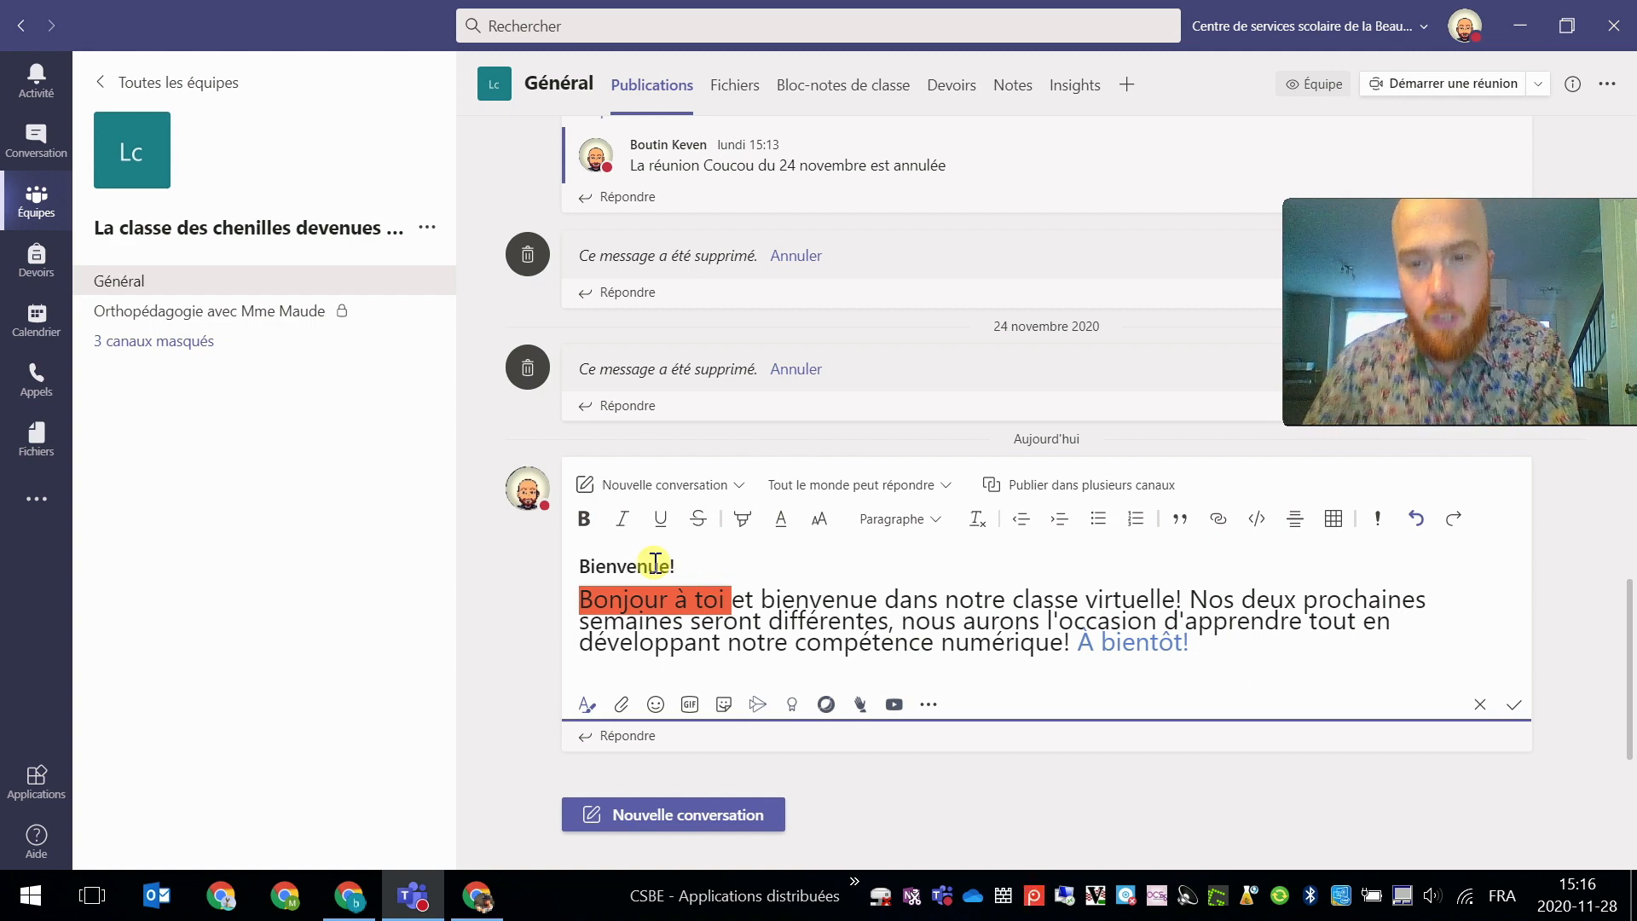
left_click_drag(1076, 647, 731, 599)
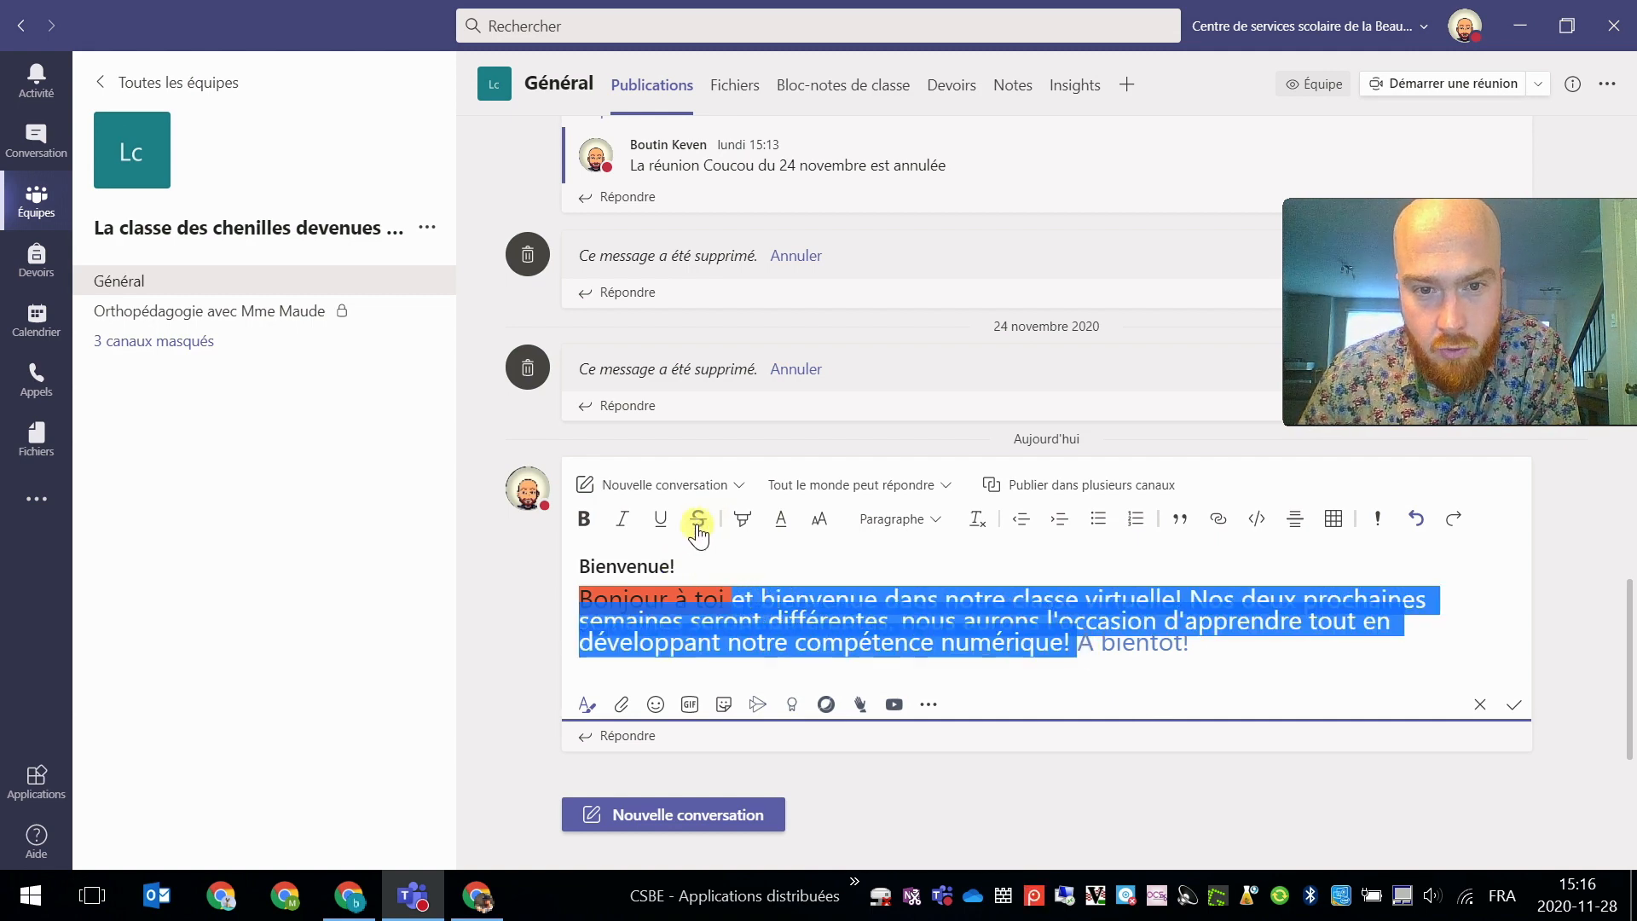
left_click(584, 518)
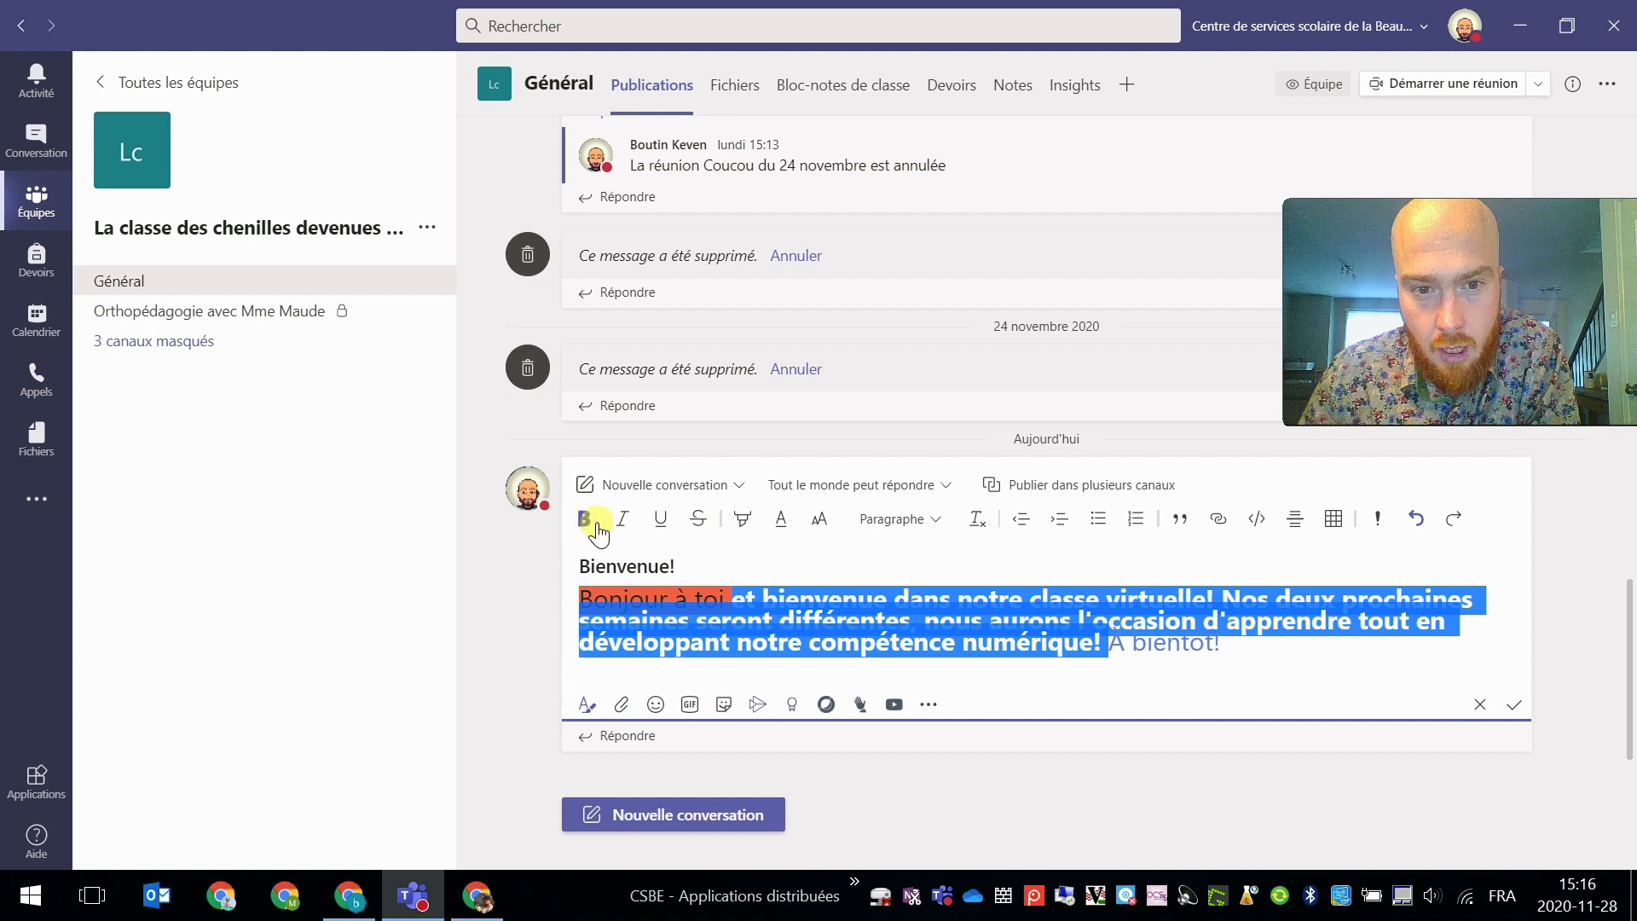
left_click(1125, 655)
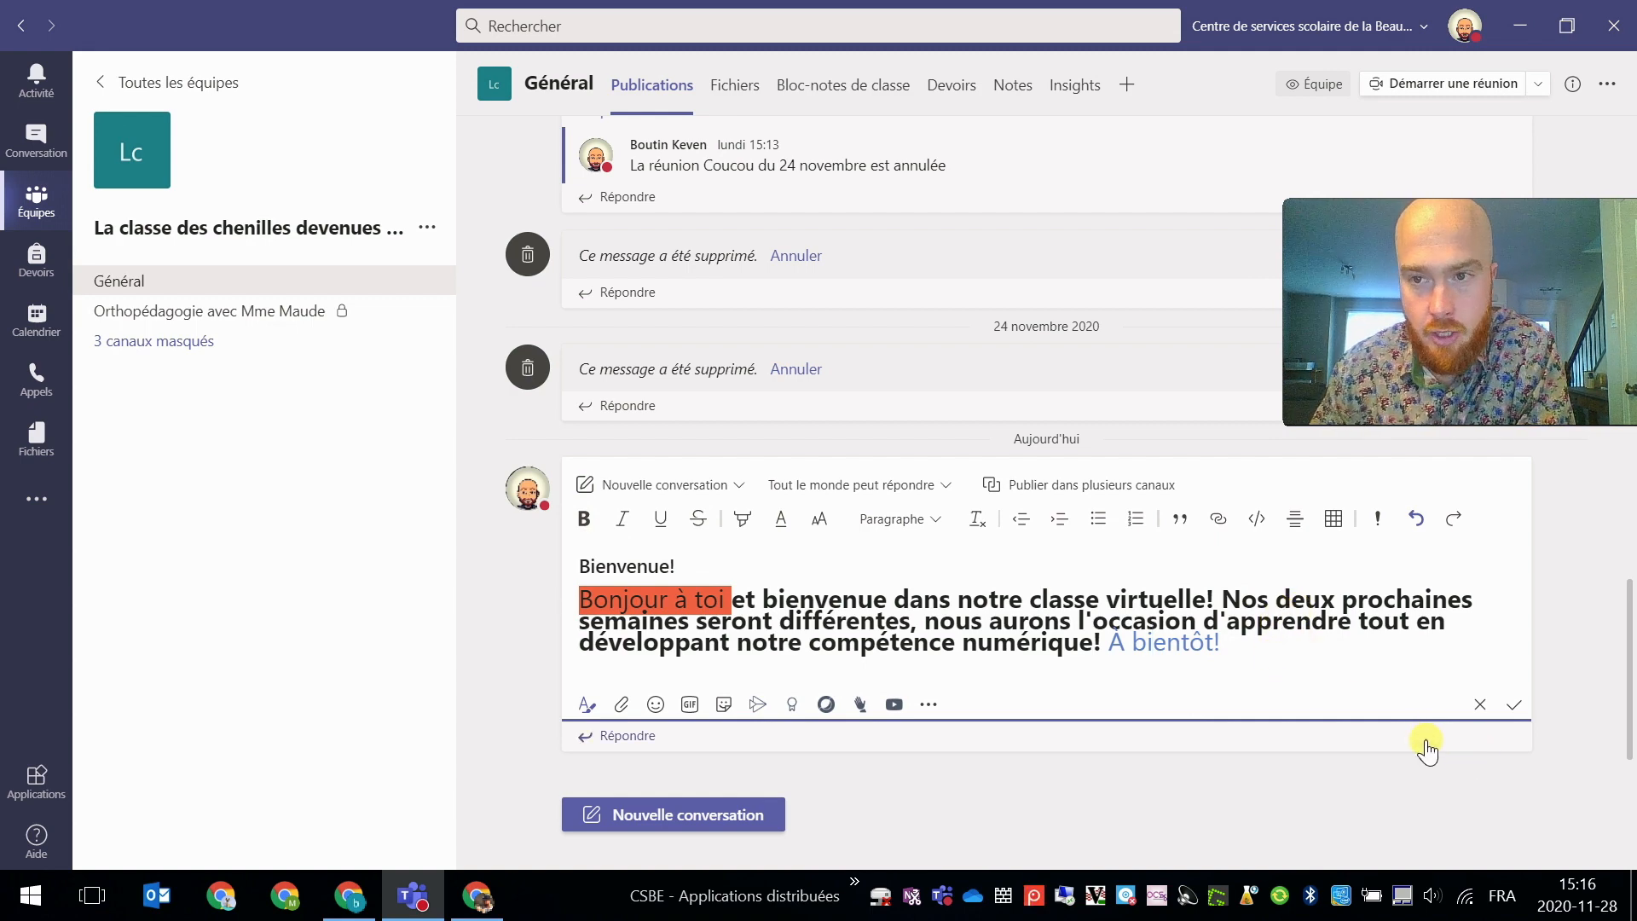
left_click(1519, 704)
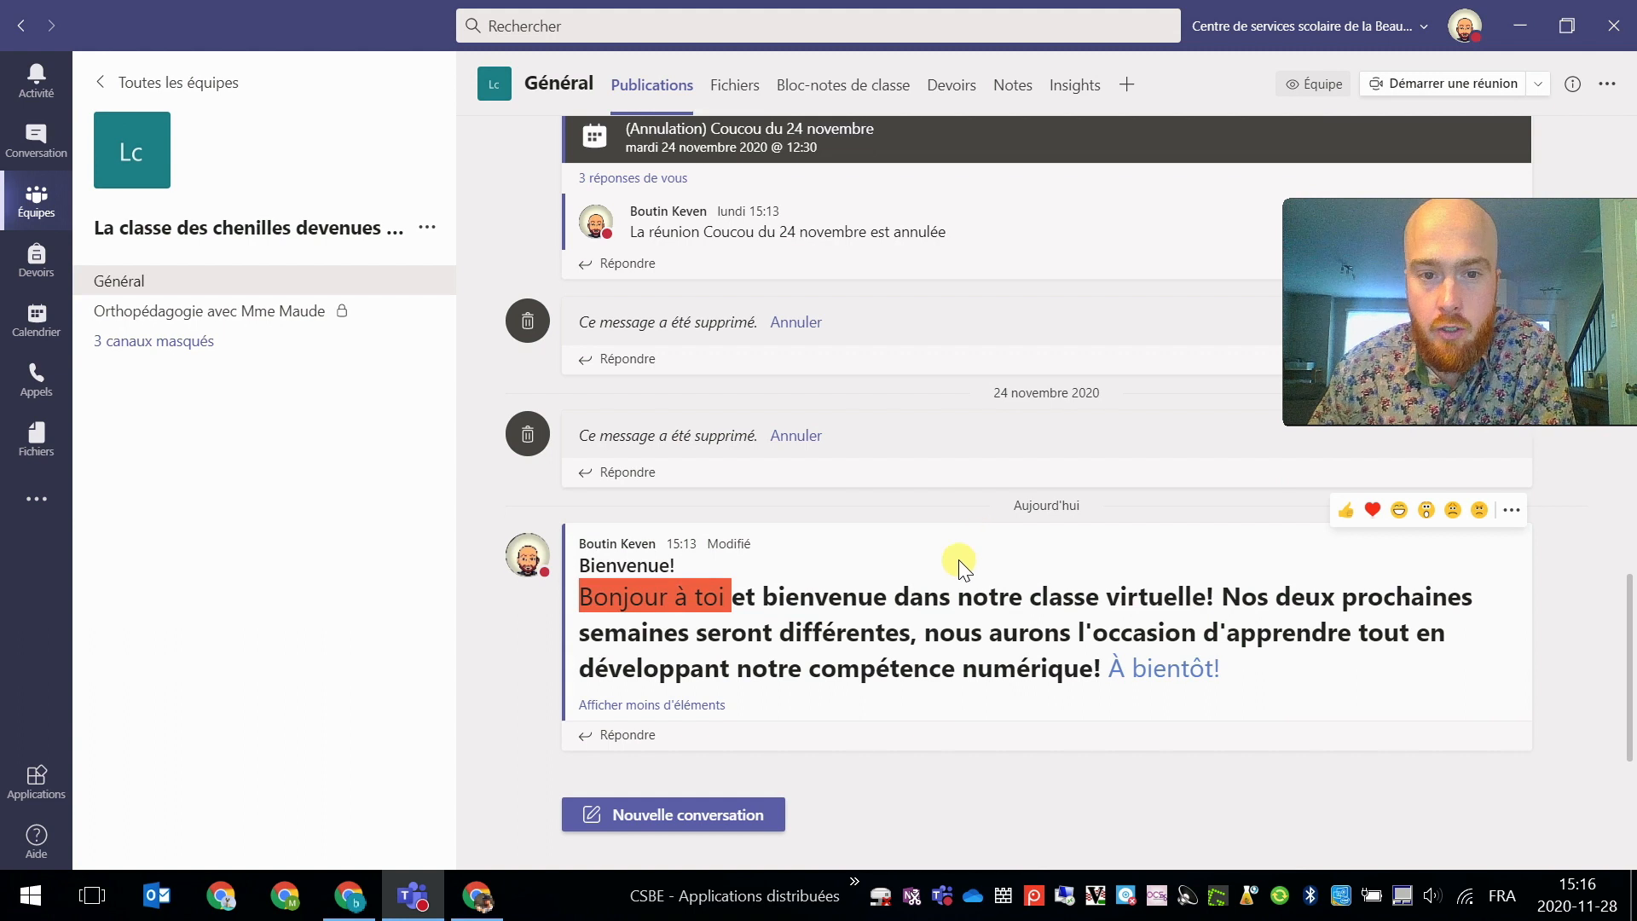
Reopen the "Bienvenue!" message for editing
mouse_move(1476, 662)
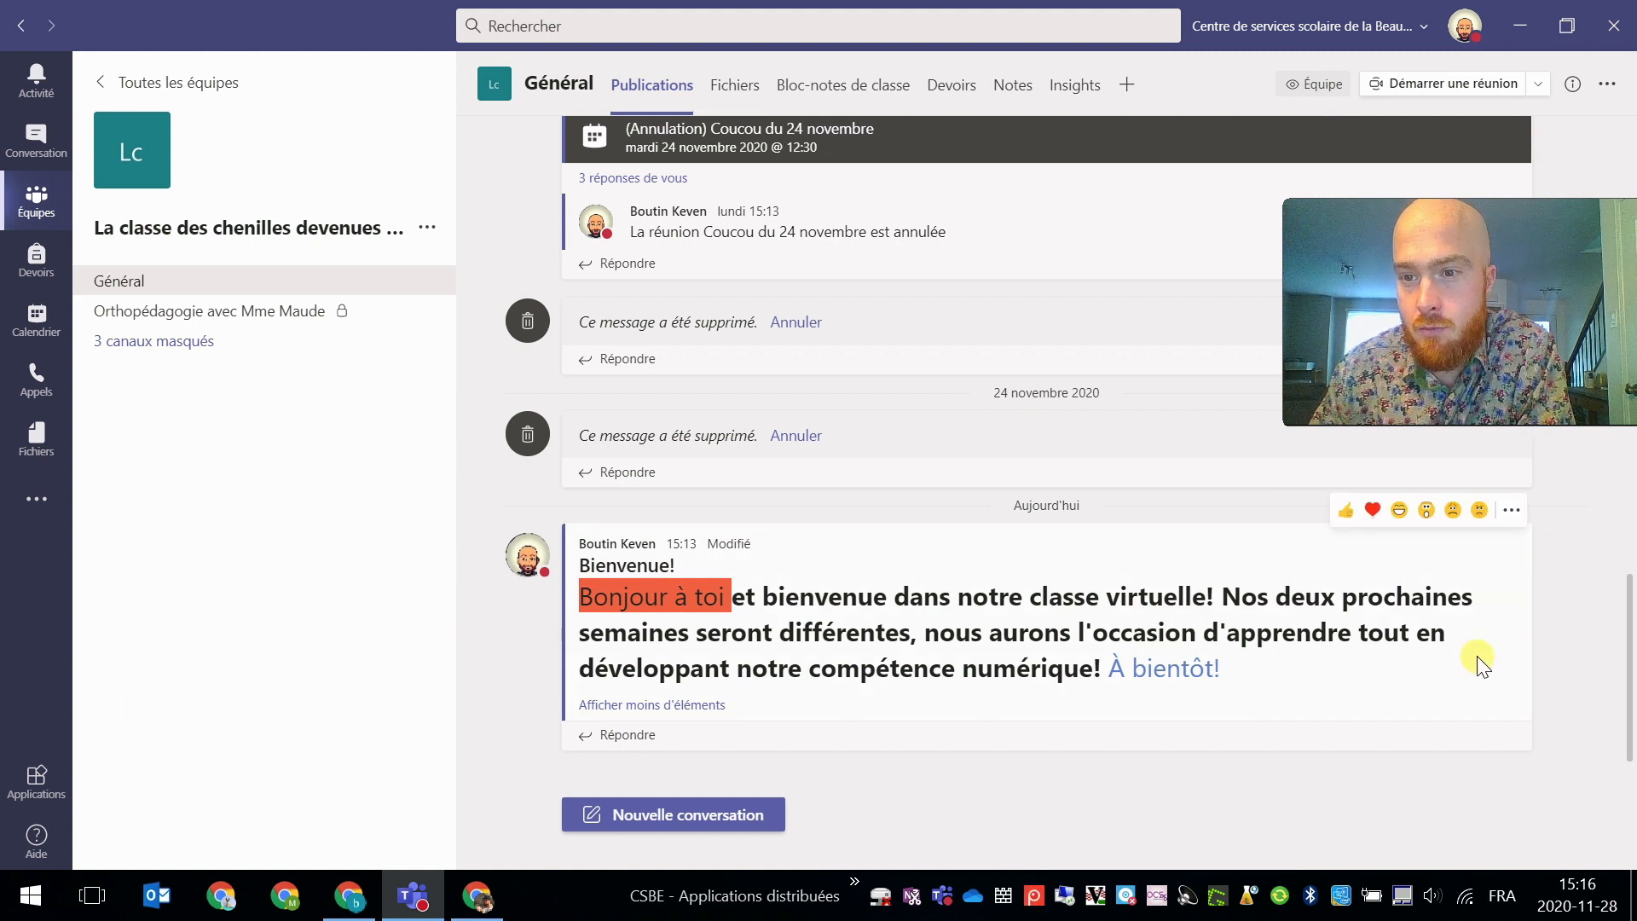
left_click(1510, 513)
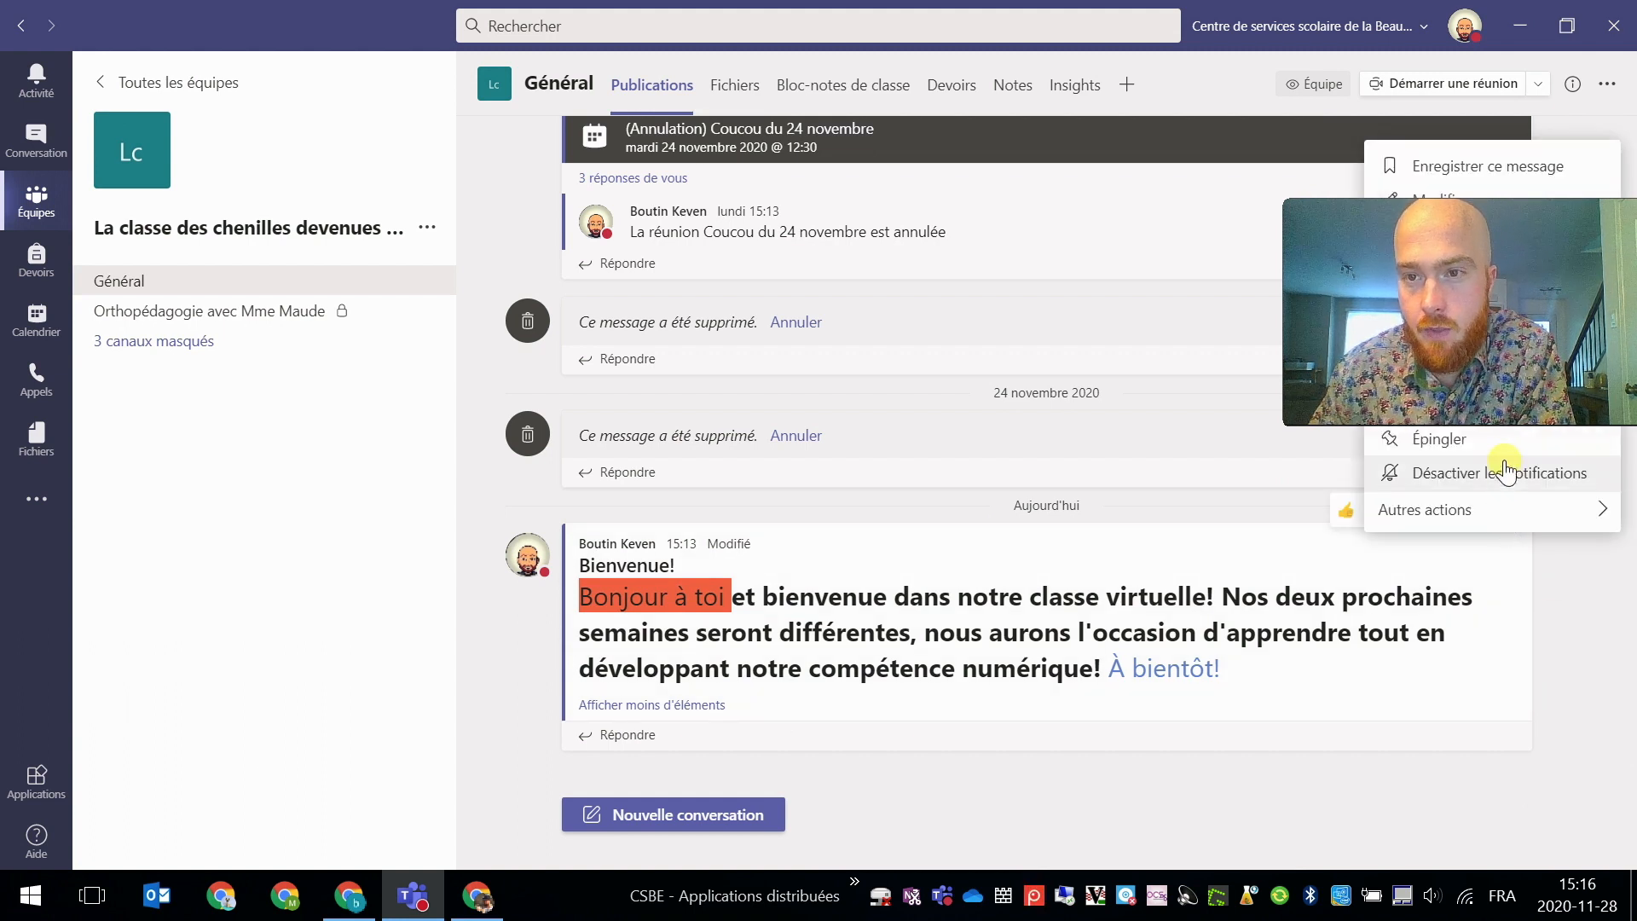
left_click(1480, 201)
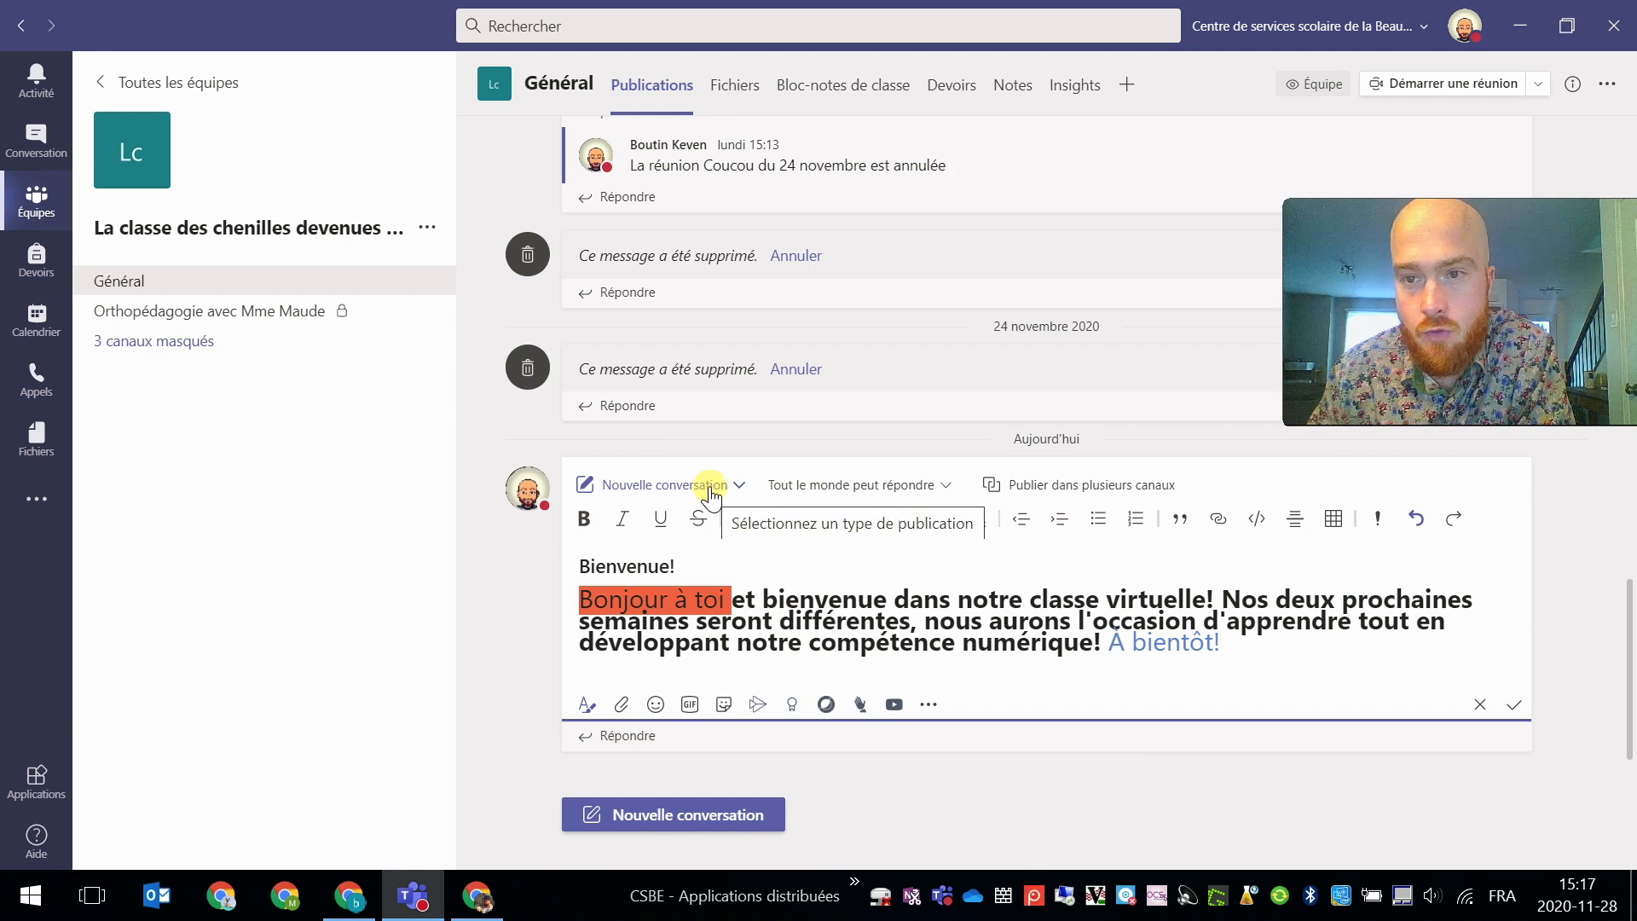
Try the reply permission "Vous et les modérateurs peuvent répondre" on the message, then restore "Tout le monde peut répondre"
left_click(929, 493)
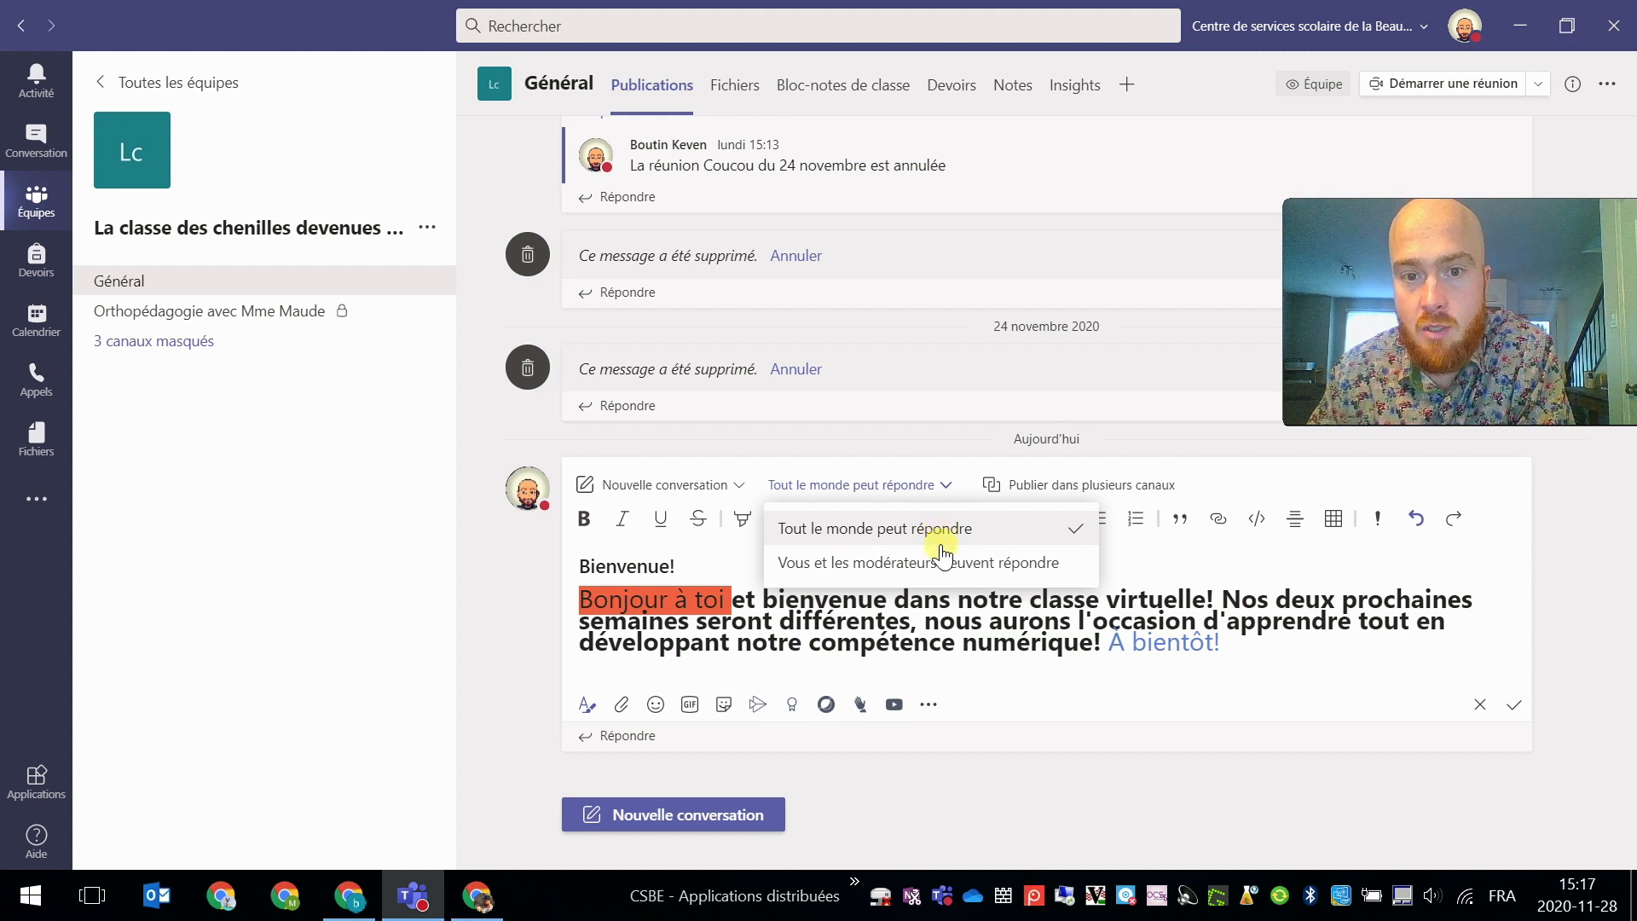
left_click(927, 564)
left_click(1010, 499)
left_click(1005, 529)
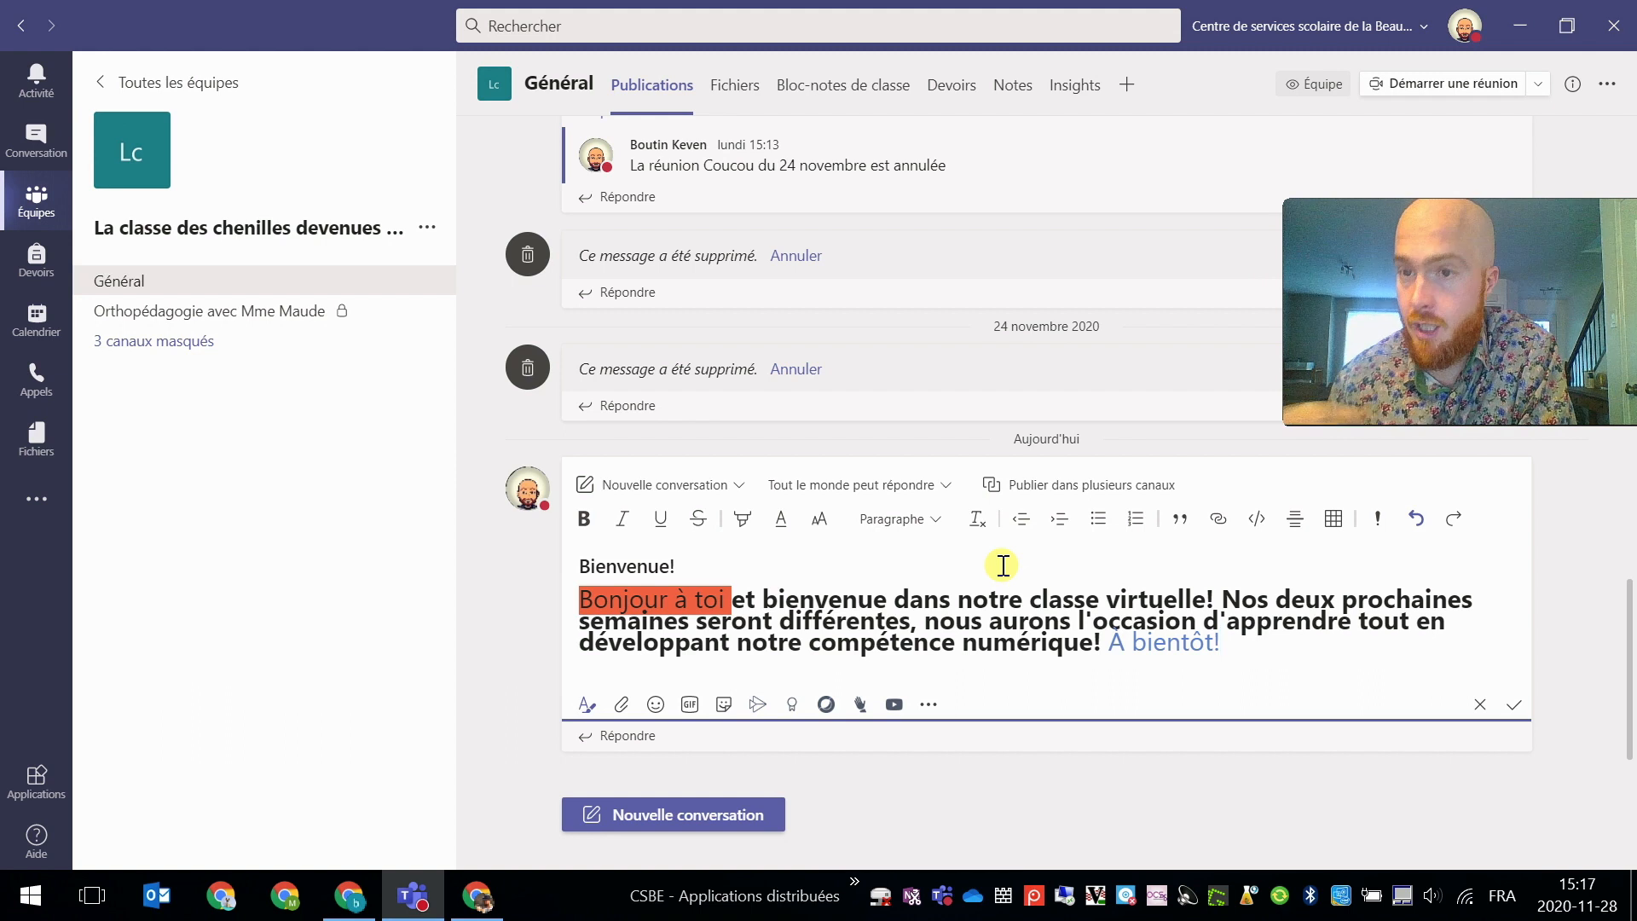
left_click(943, 484)
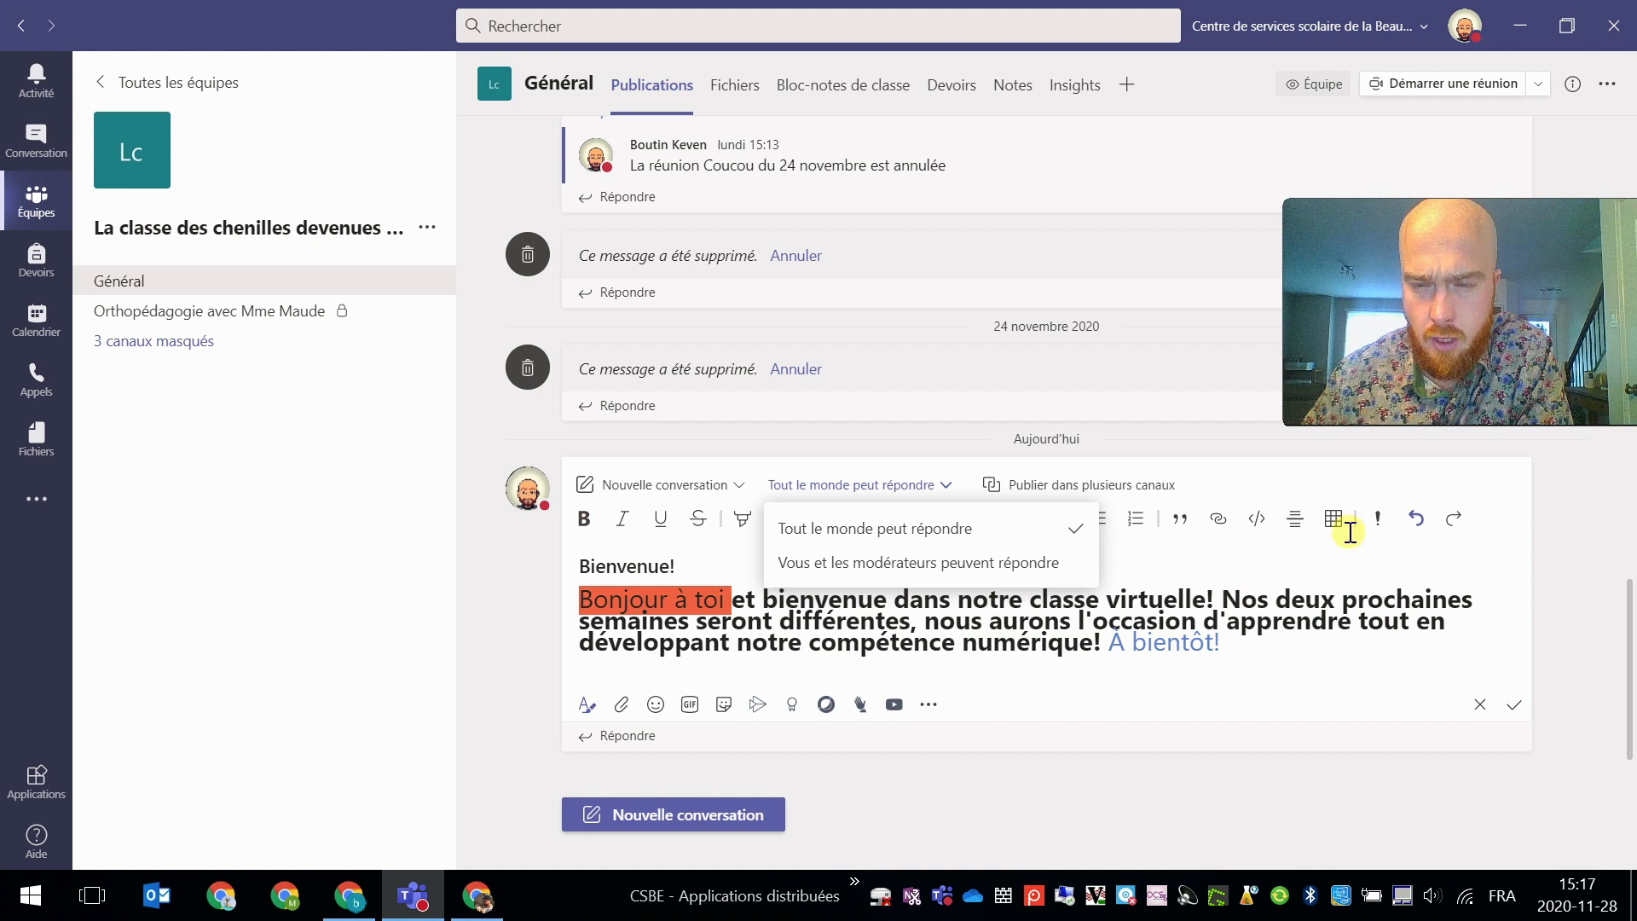
left_click(1580, 573)
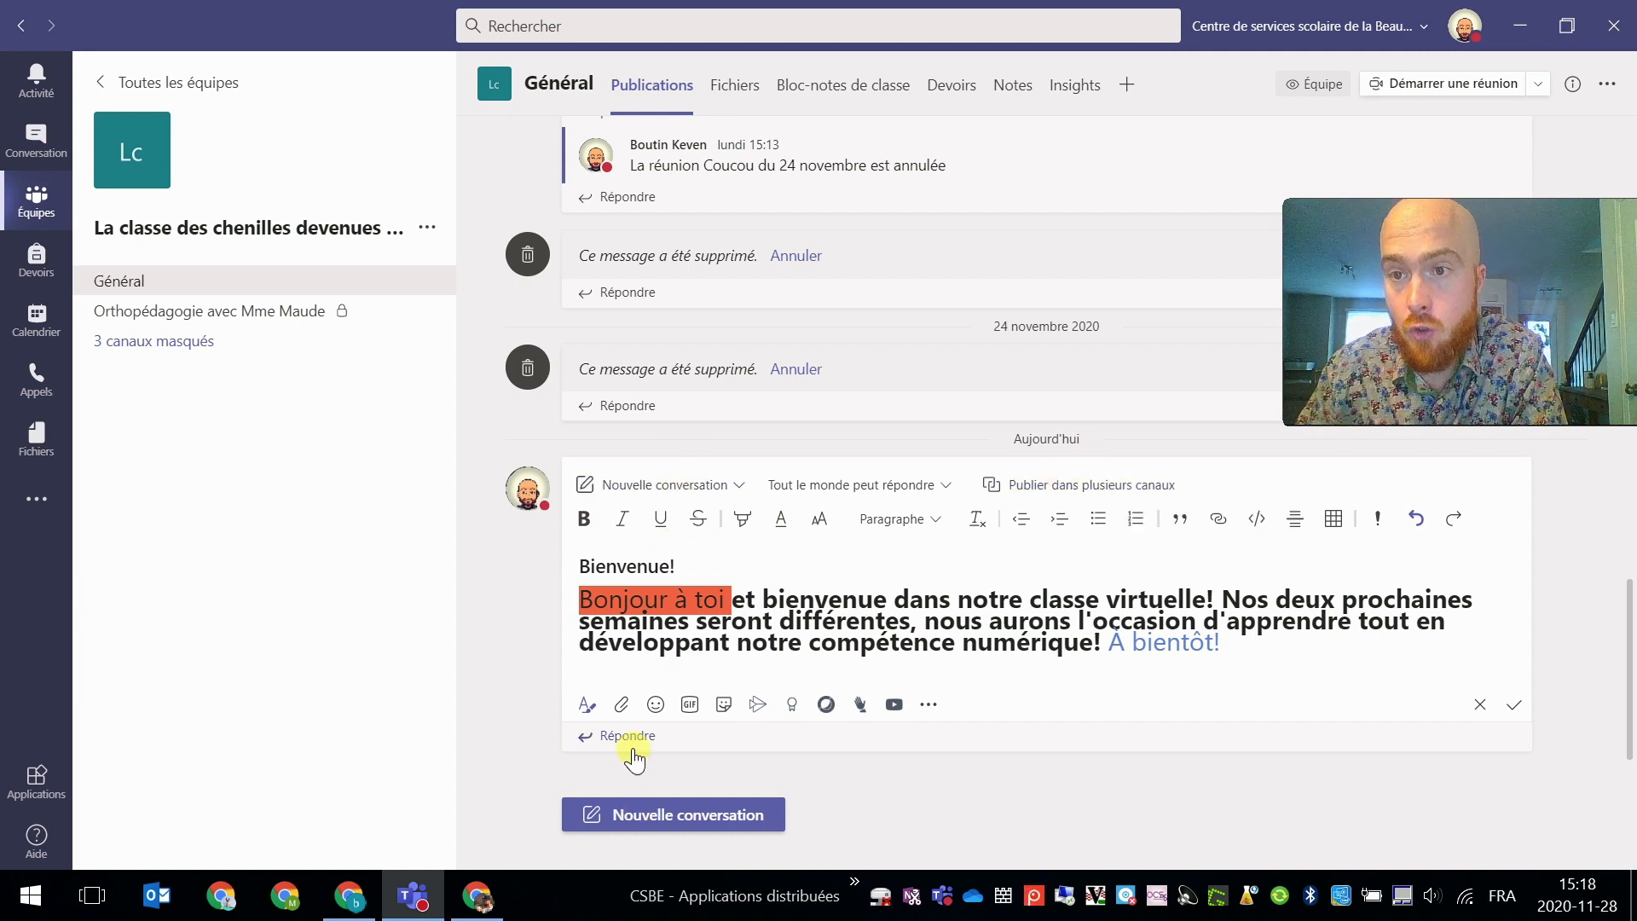
Change the "Bienvenue!" message from a new conversation to an announcement (Annonce)
left_click(729, 486)
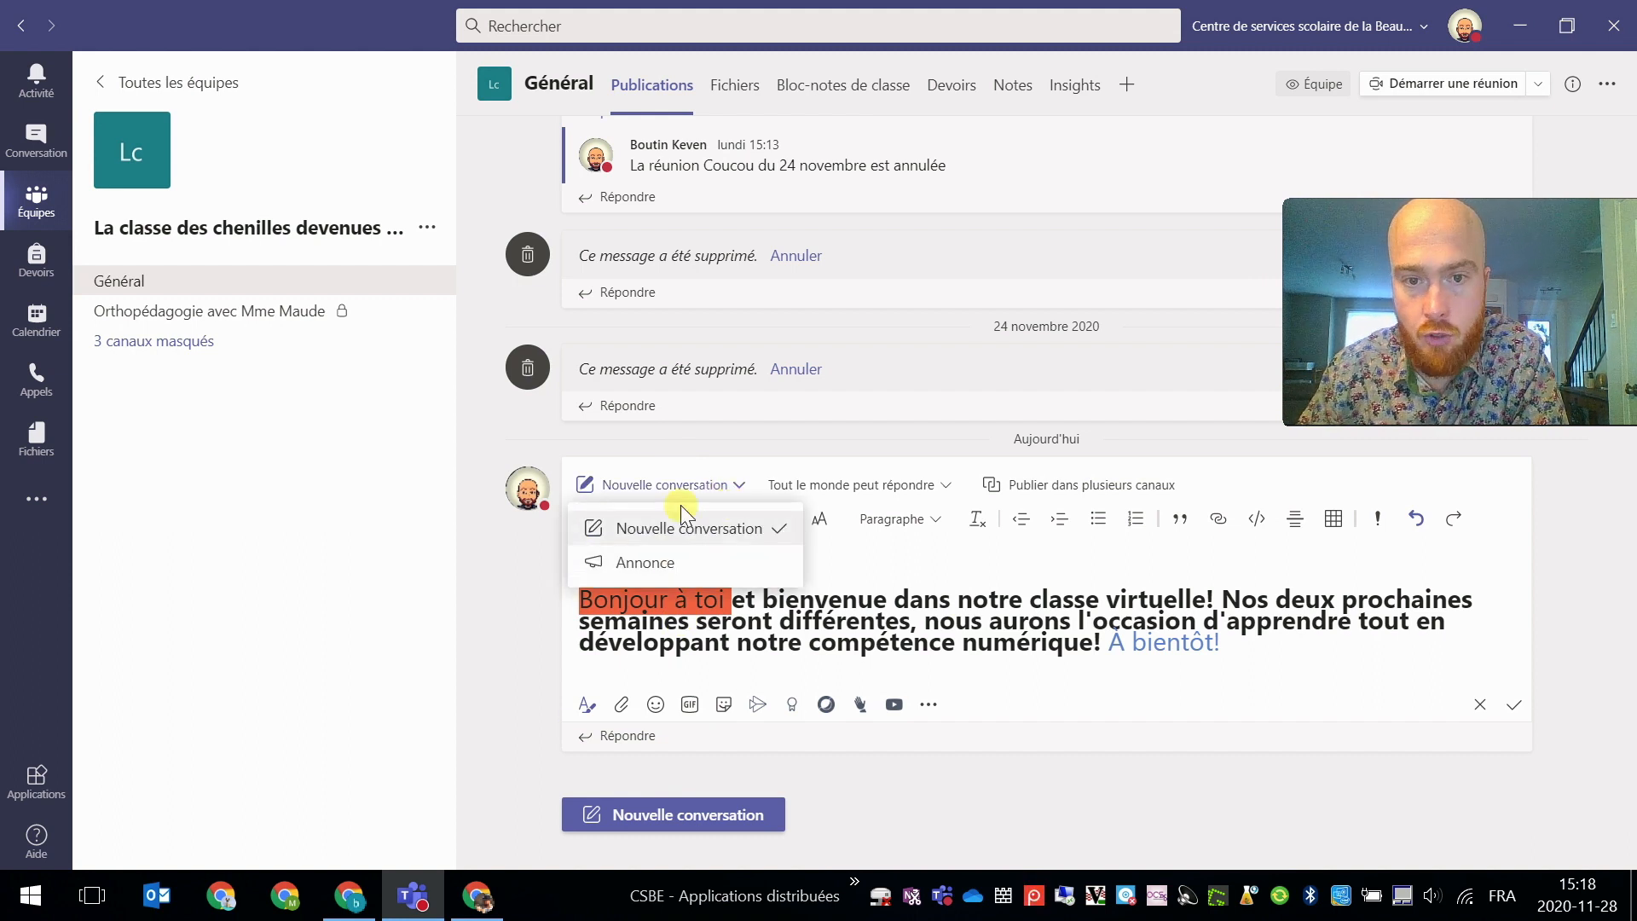
left_click(673, 566)
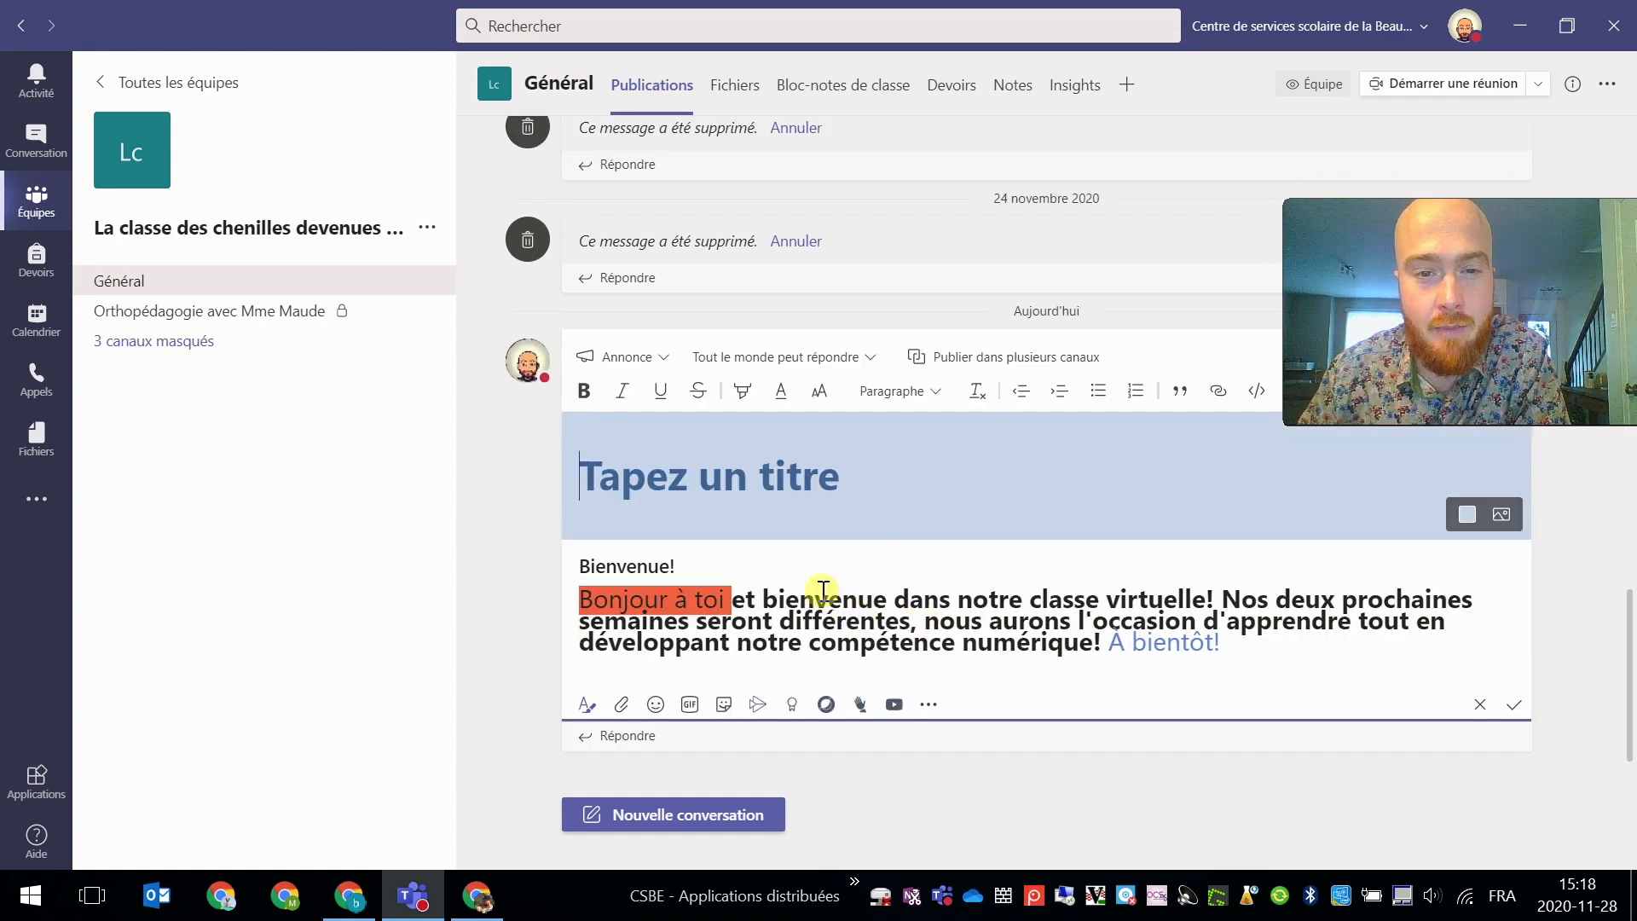
left_click(1215, 379)
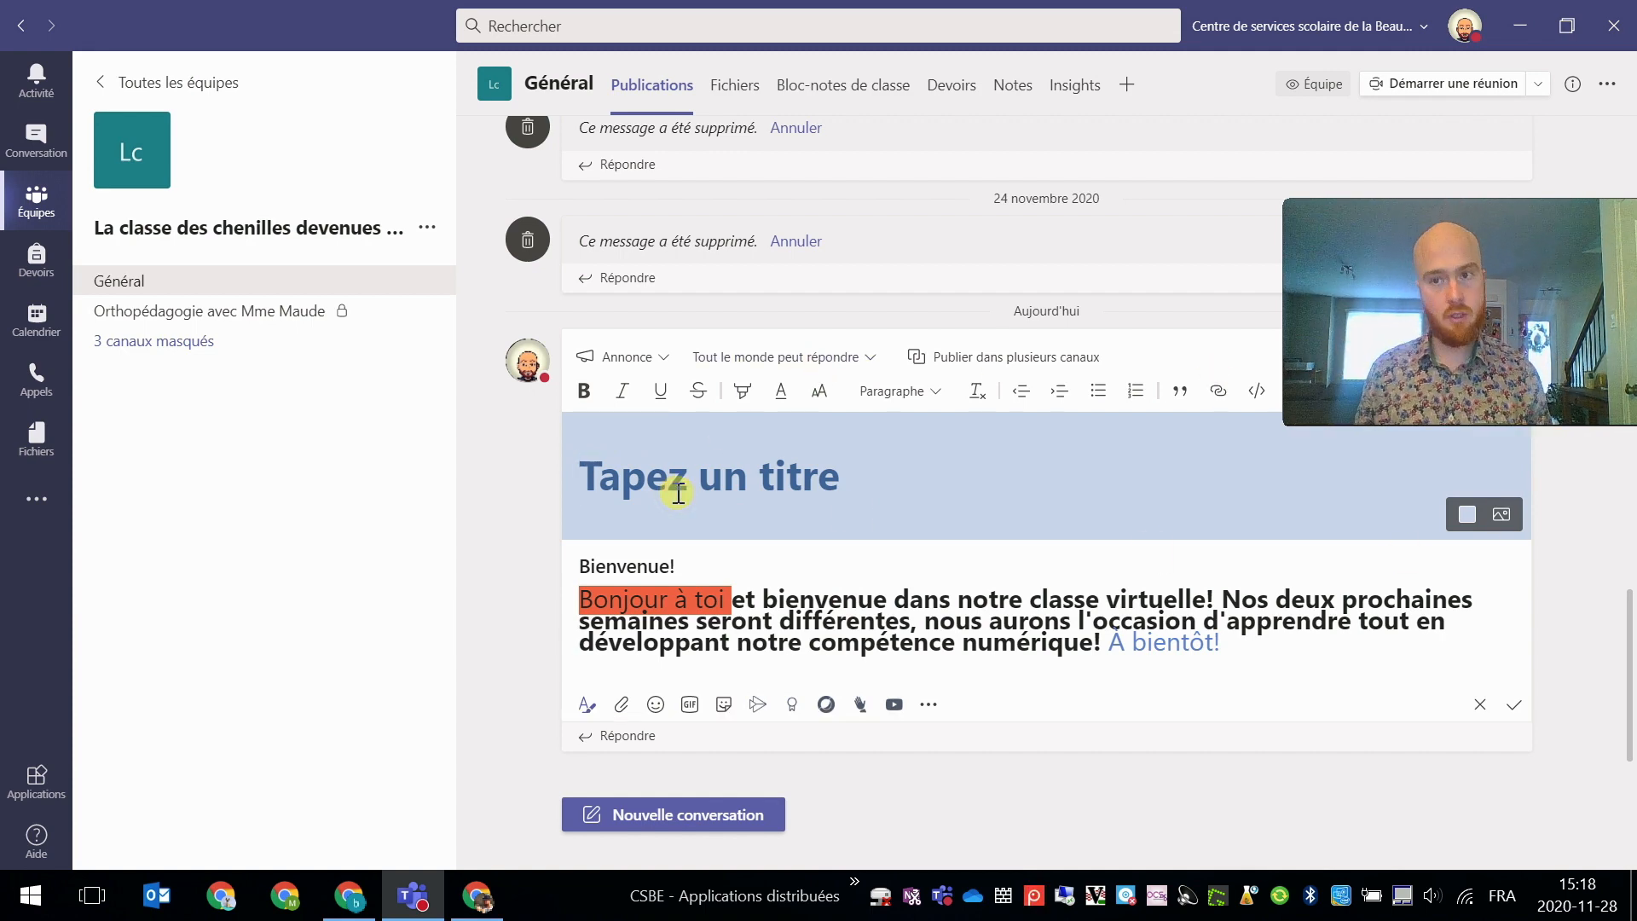
Enter "La classe virtuelle est commencée..." as the announcement's banner title
left_click(679, 494)
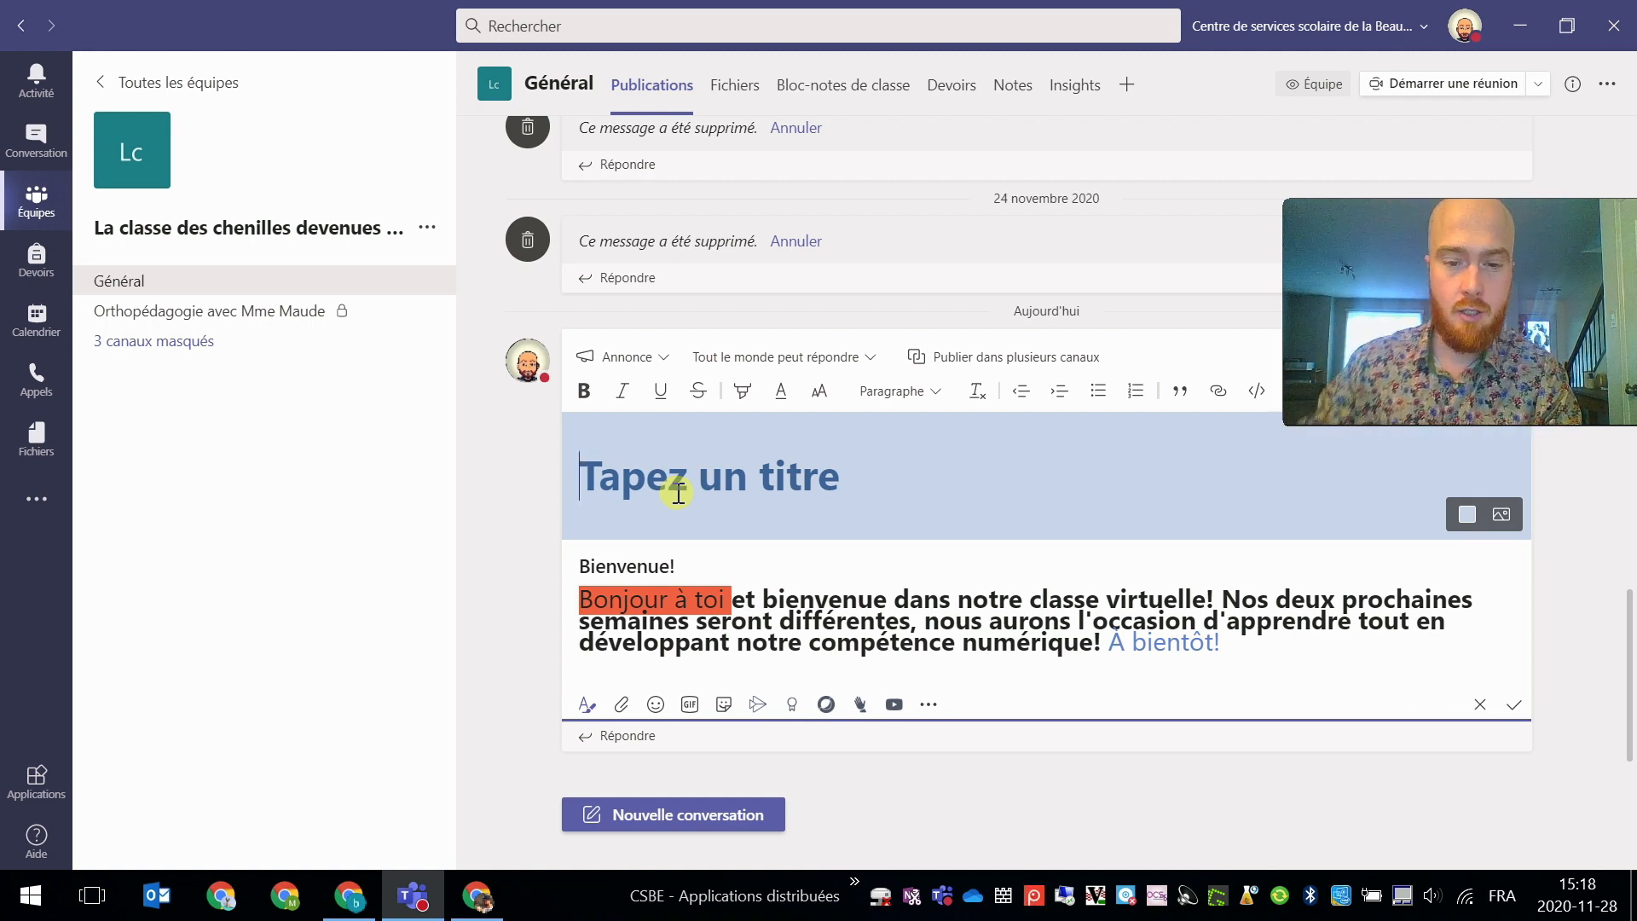
type("C")
key("BackSpace")
type("La classe ")
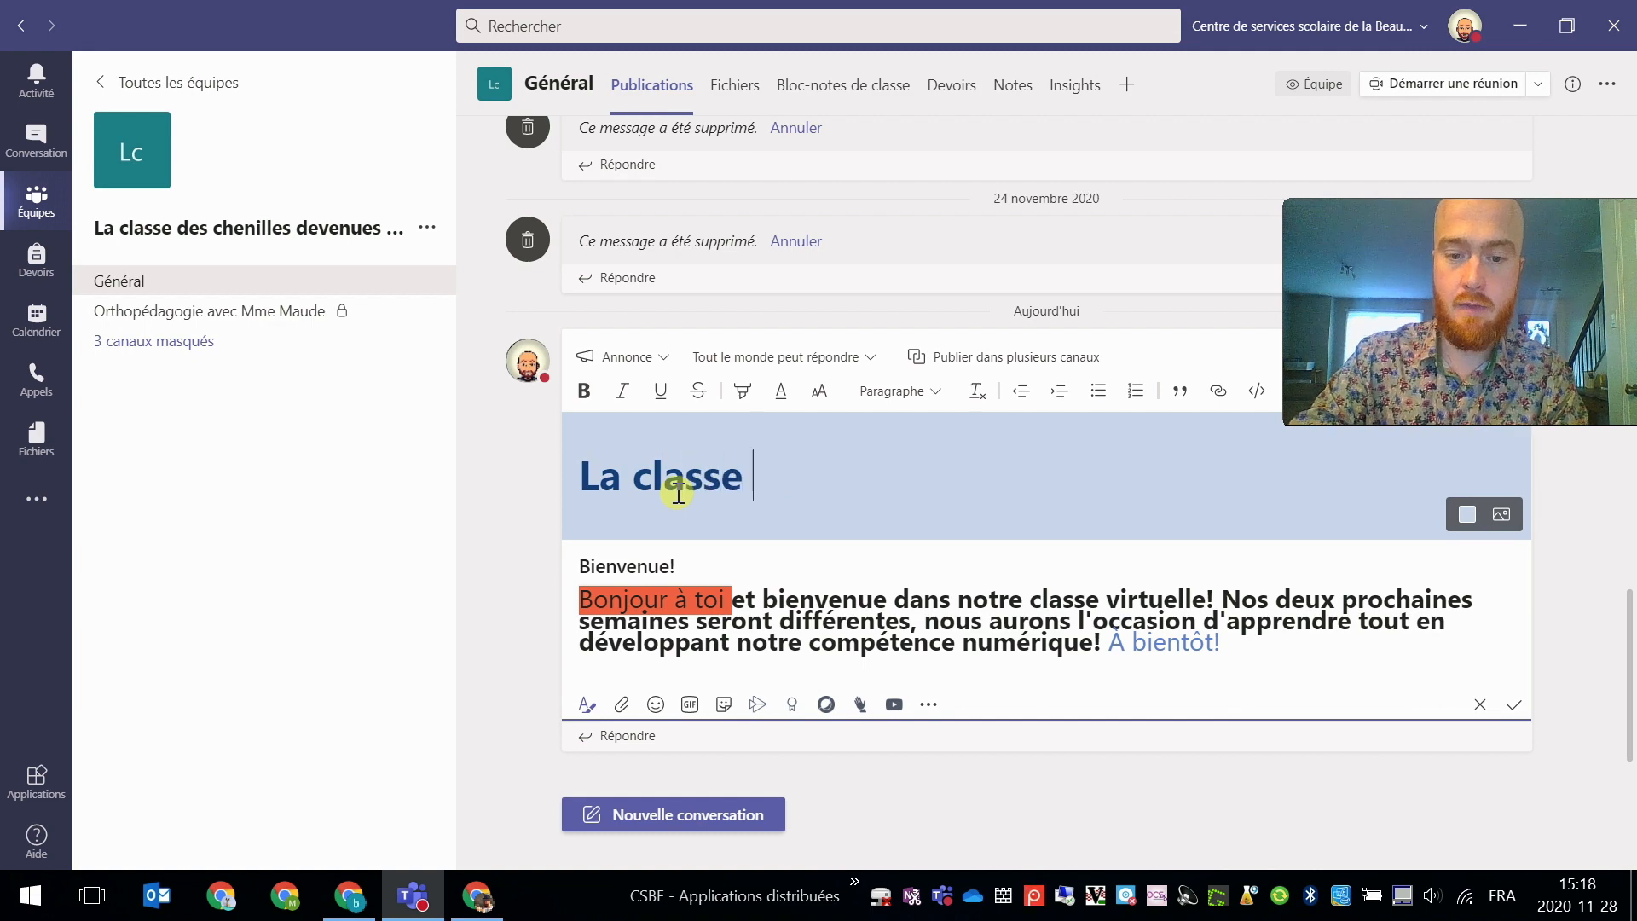
type("virtuelle est commence")
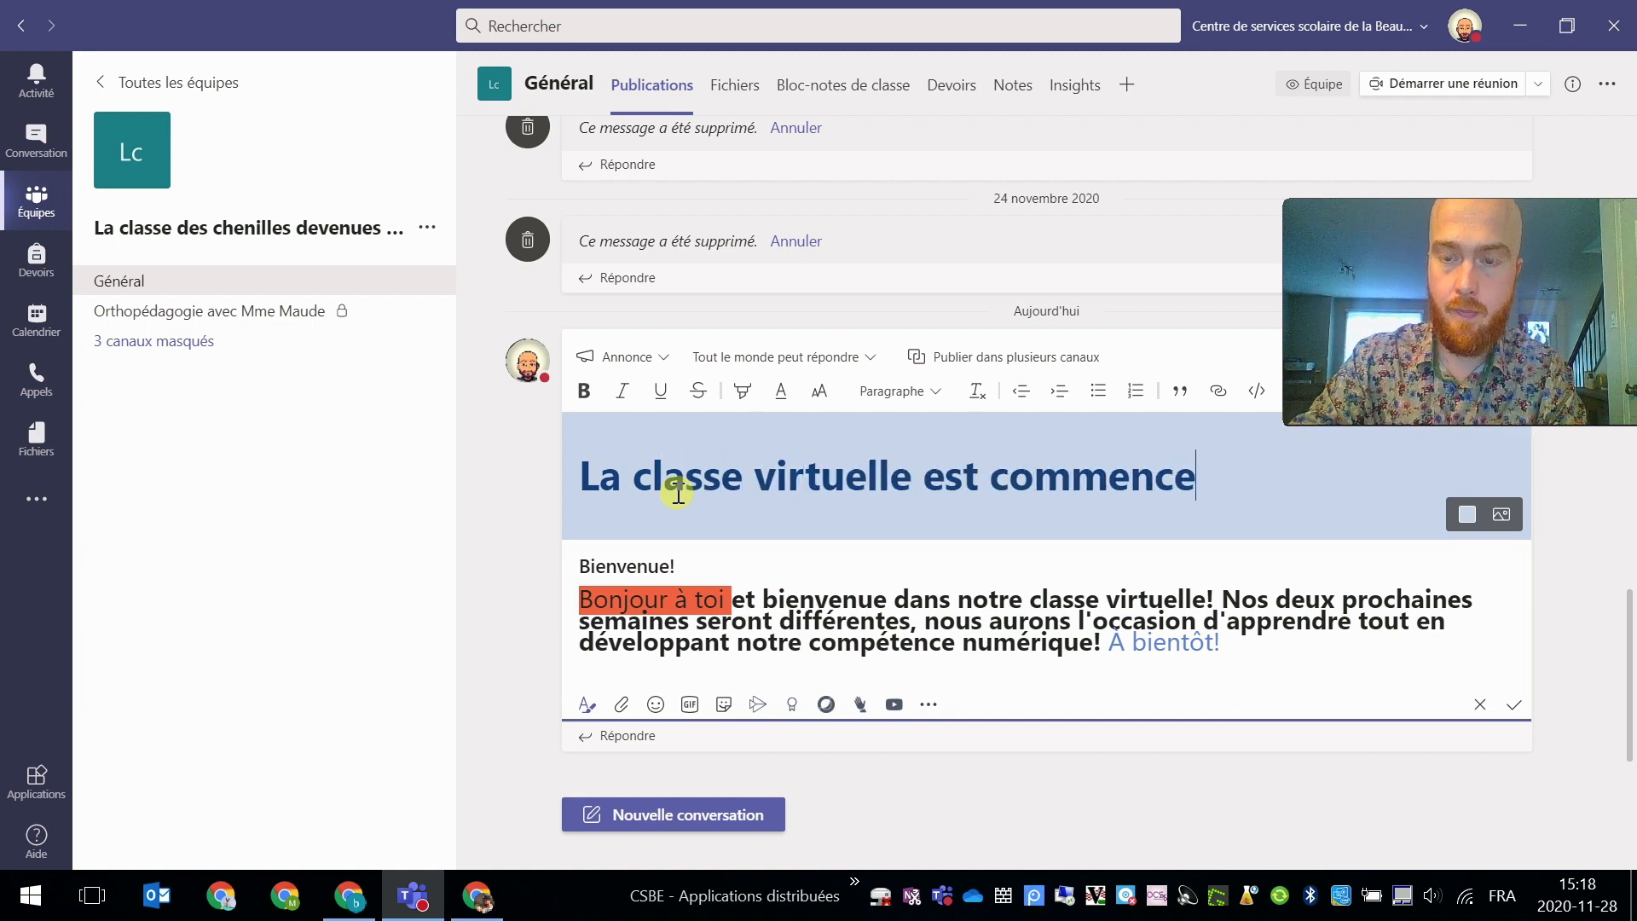
key("BackSpace")
type("ée...")
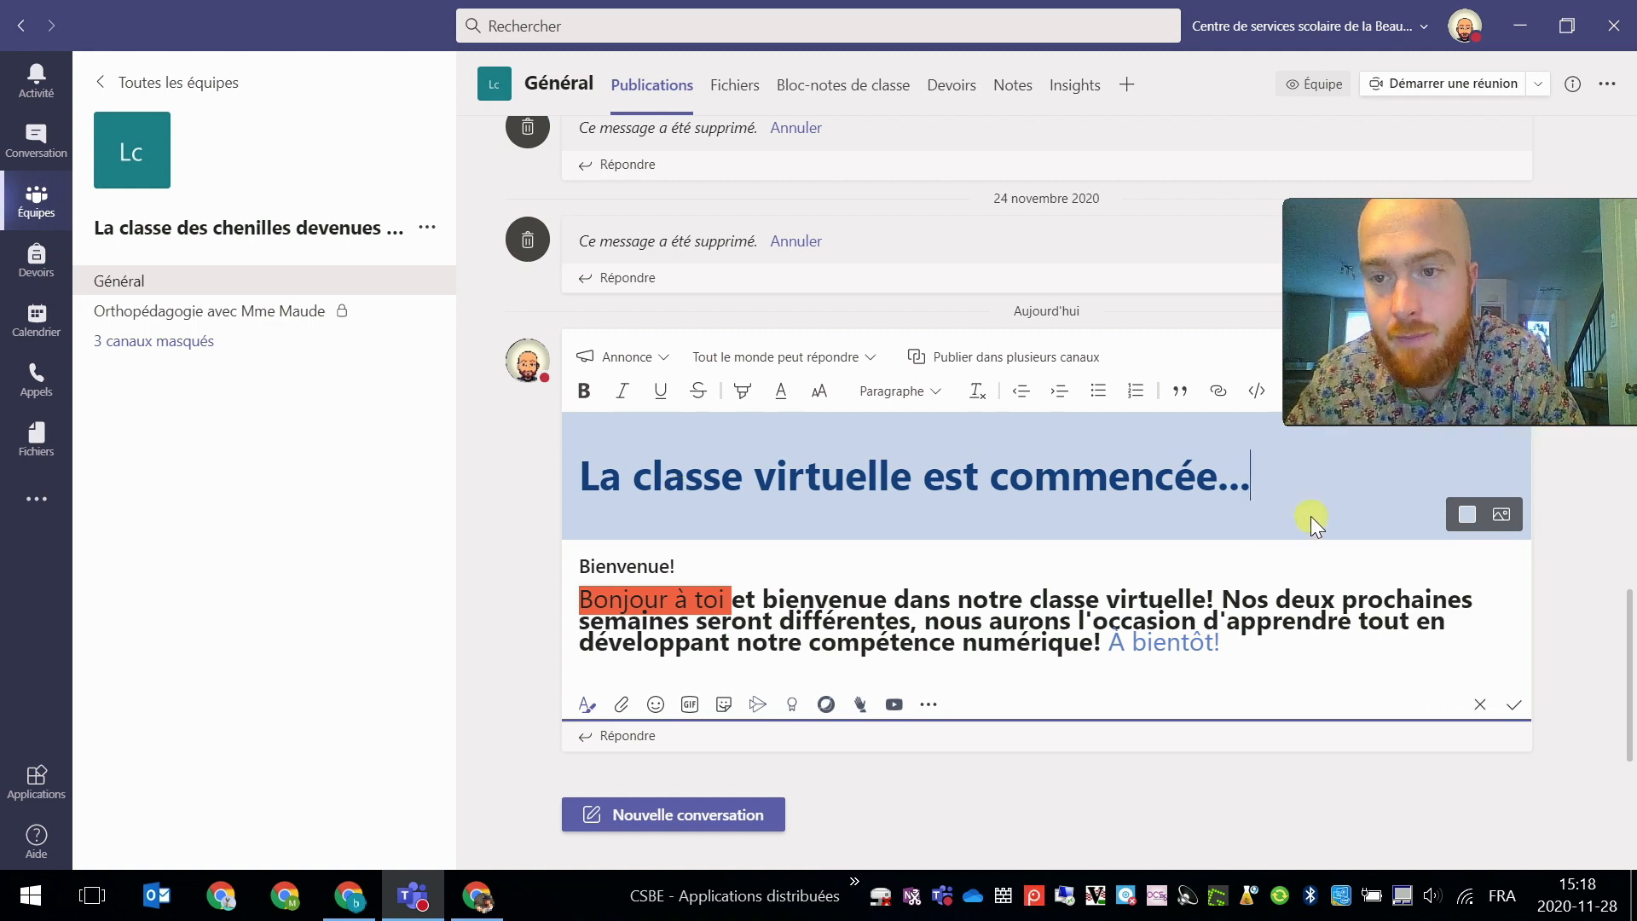
Set the banner's colour to dark indigo and save the edited announcement
left_click(1467, 514)
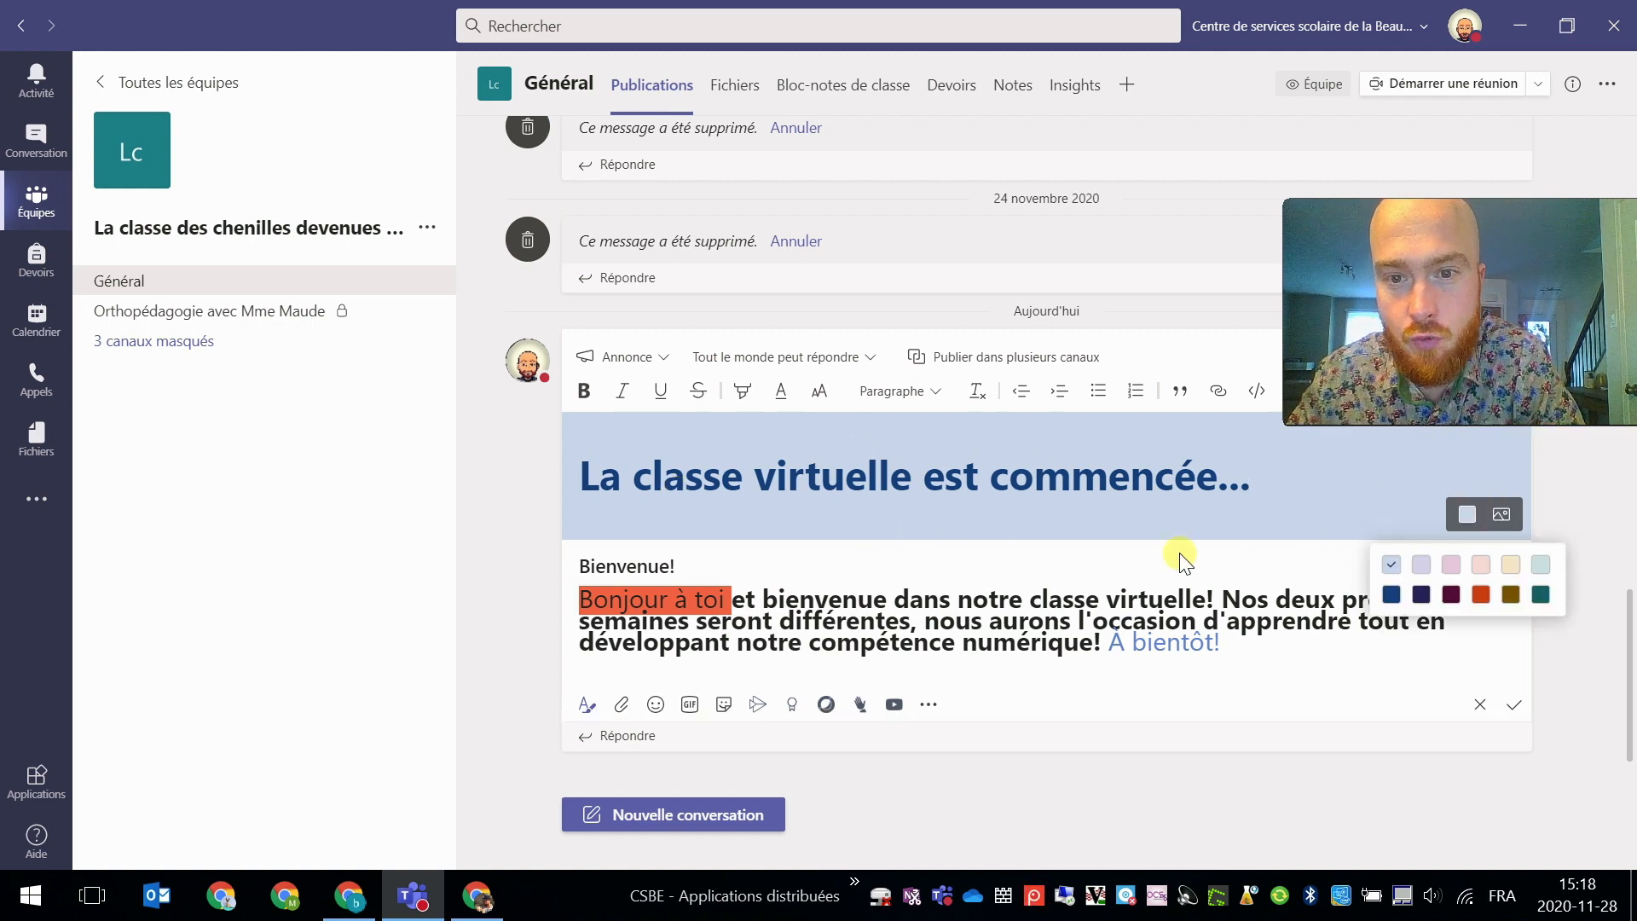
left_click(1421, 596)
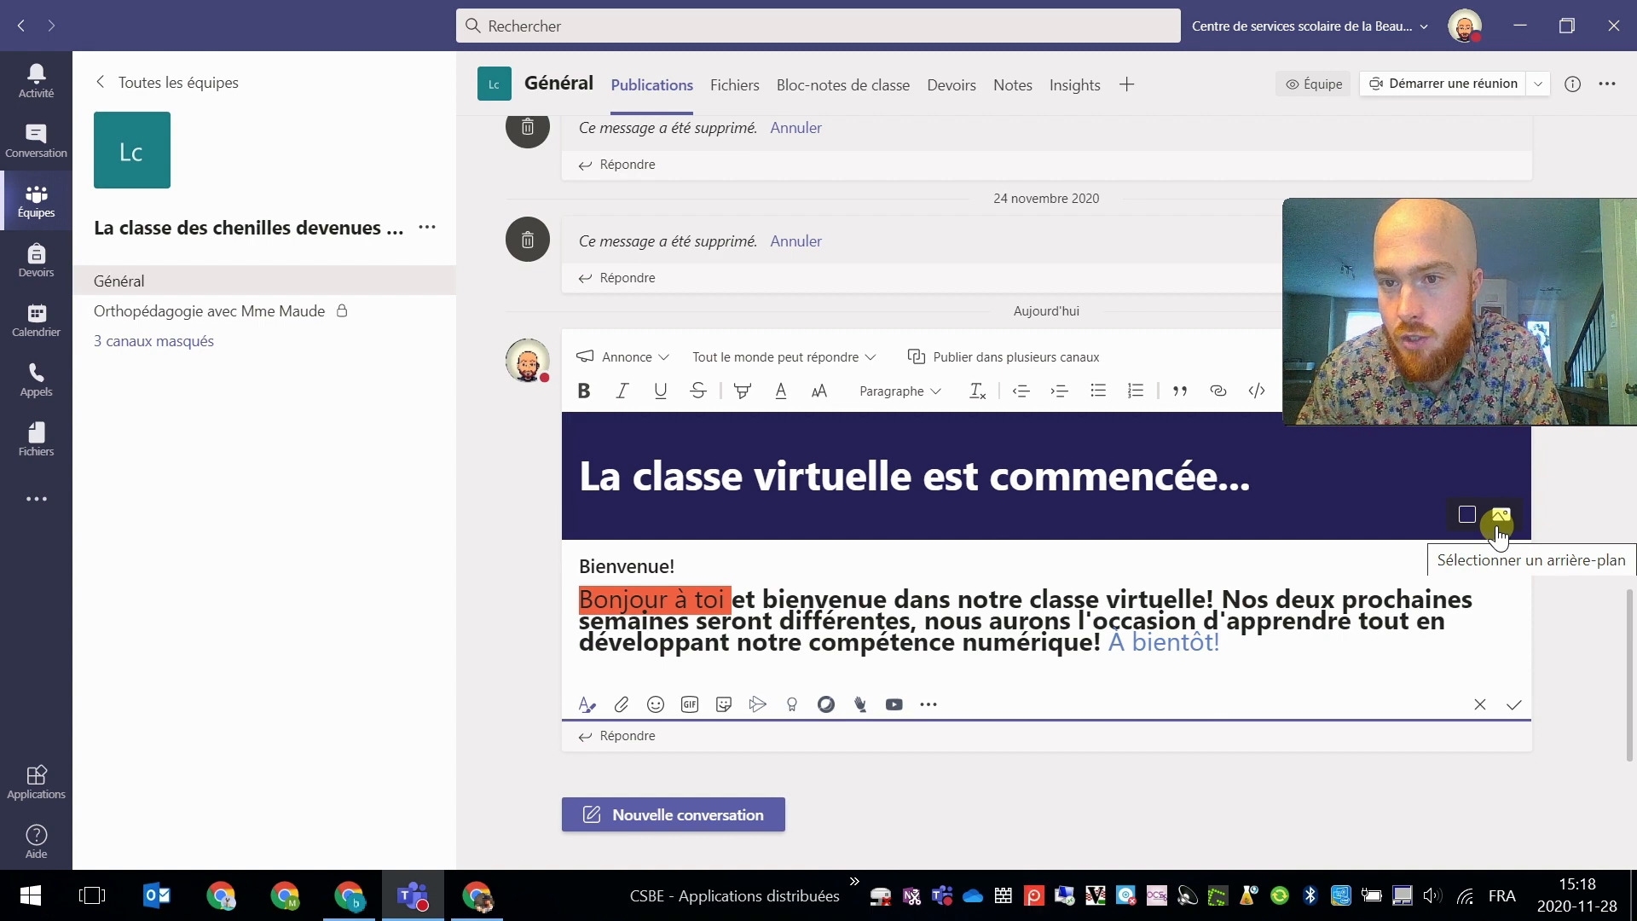
left_click(1499, 533)
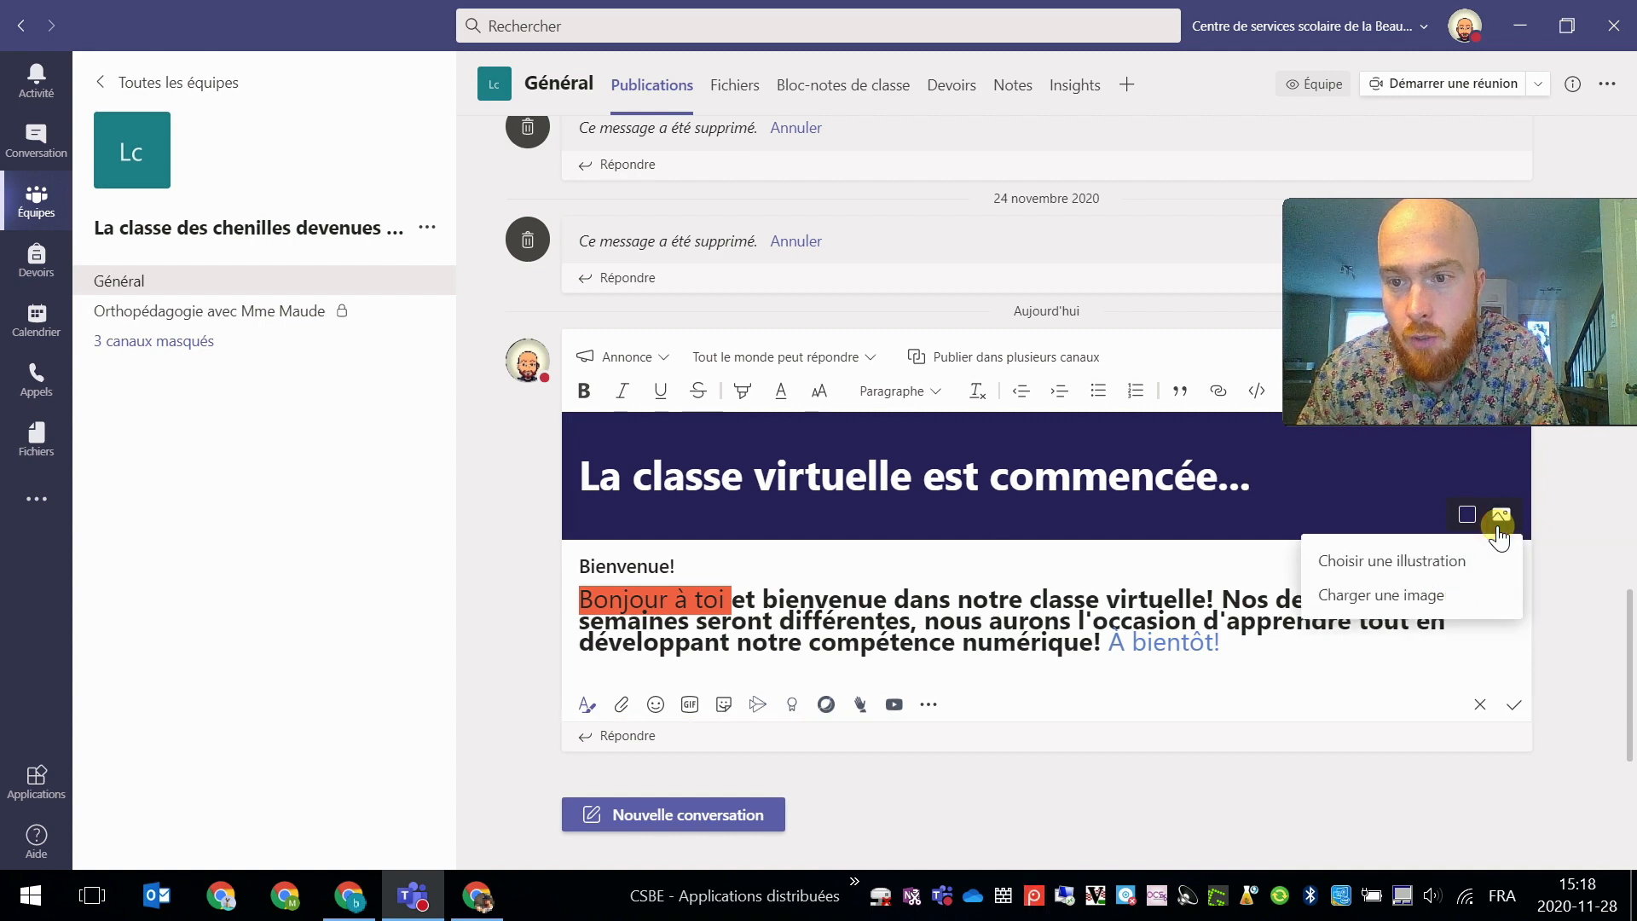
left_click(1597, 583)
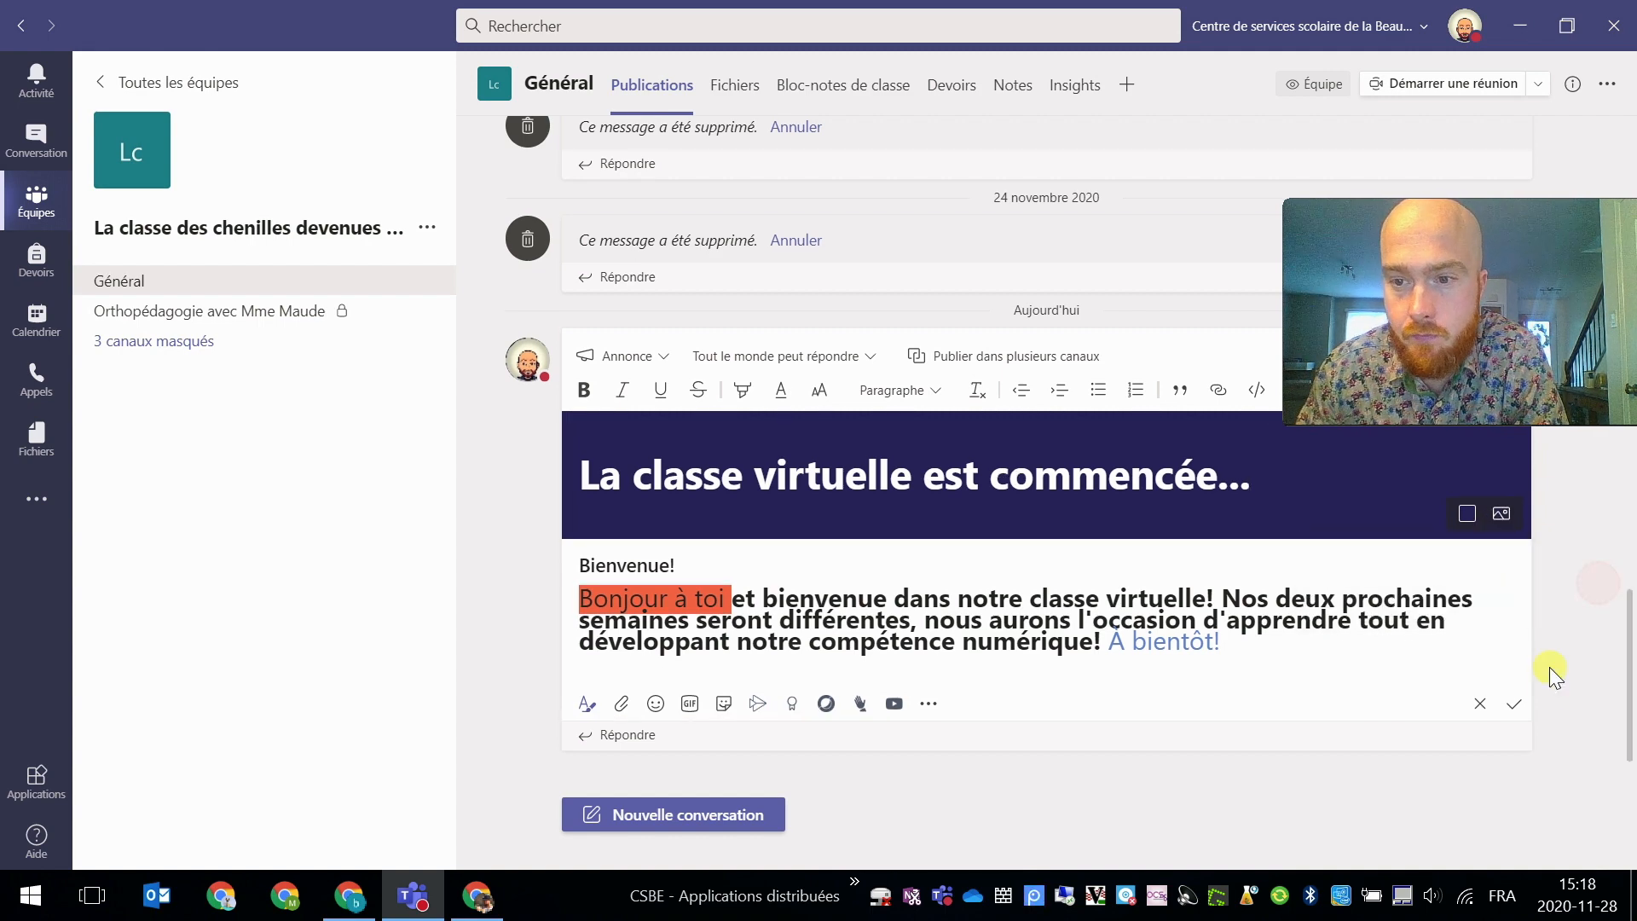
left_click(1517, 711)
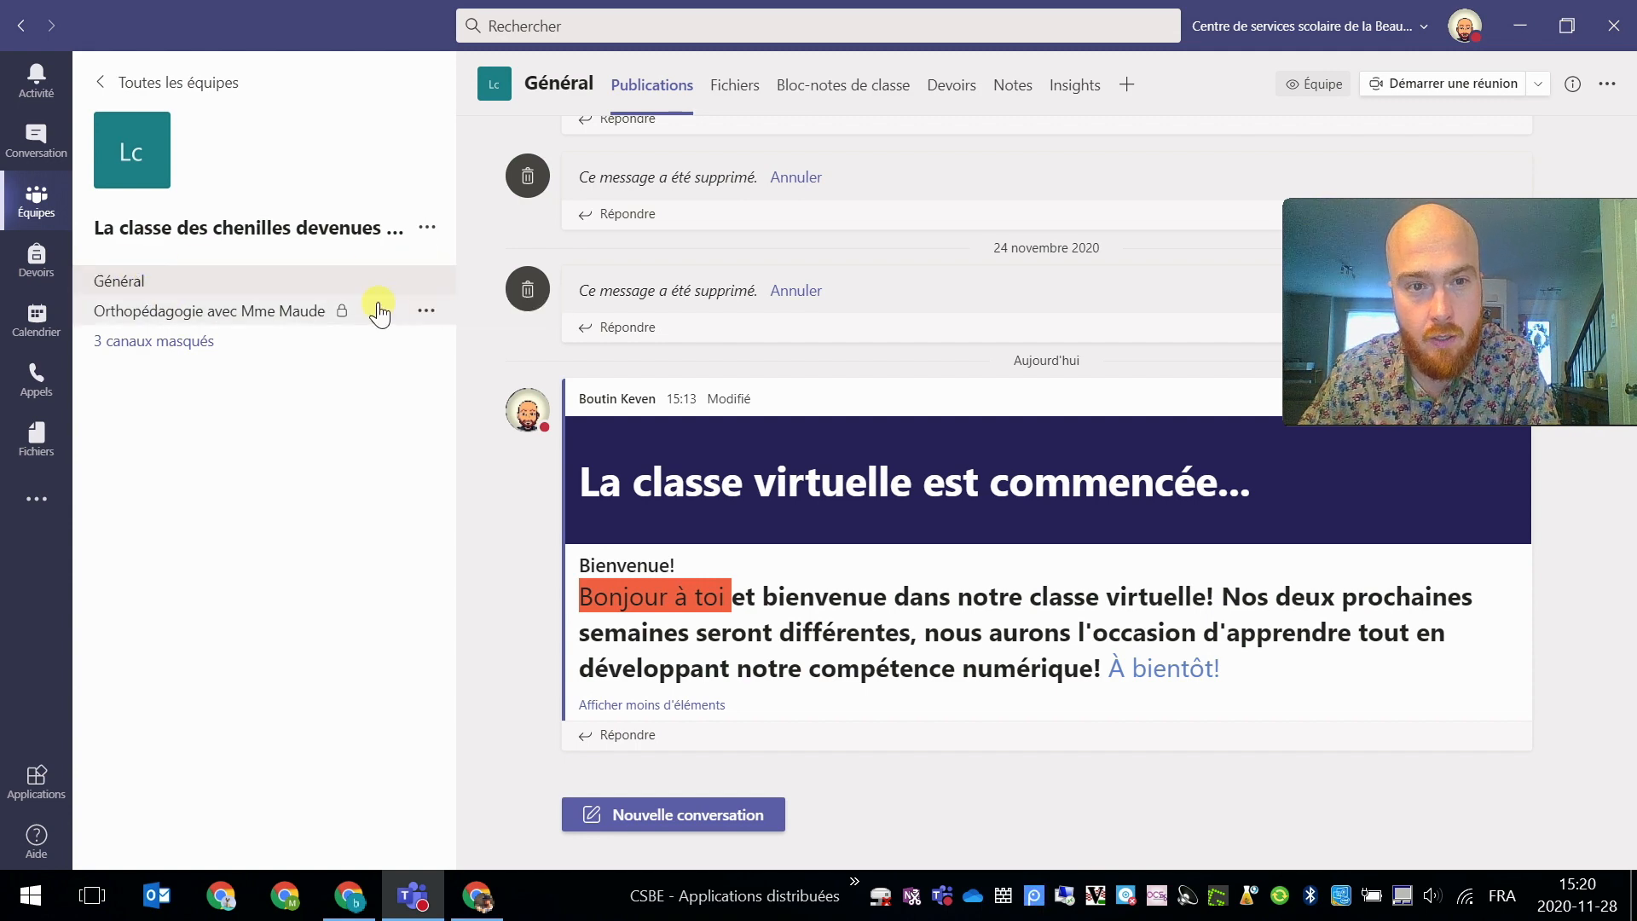
Set the Général channel's moderation to "Seuls les propriétaires peuvent publier des messages" and return to the channel's posts
left_click(426, 282)
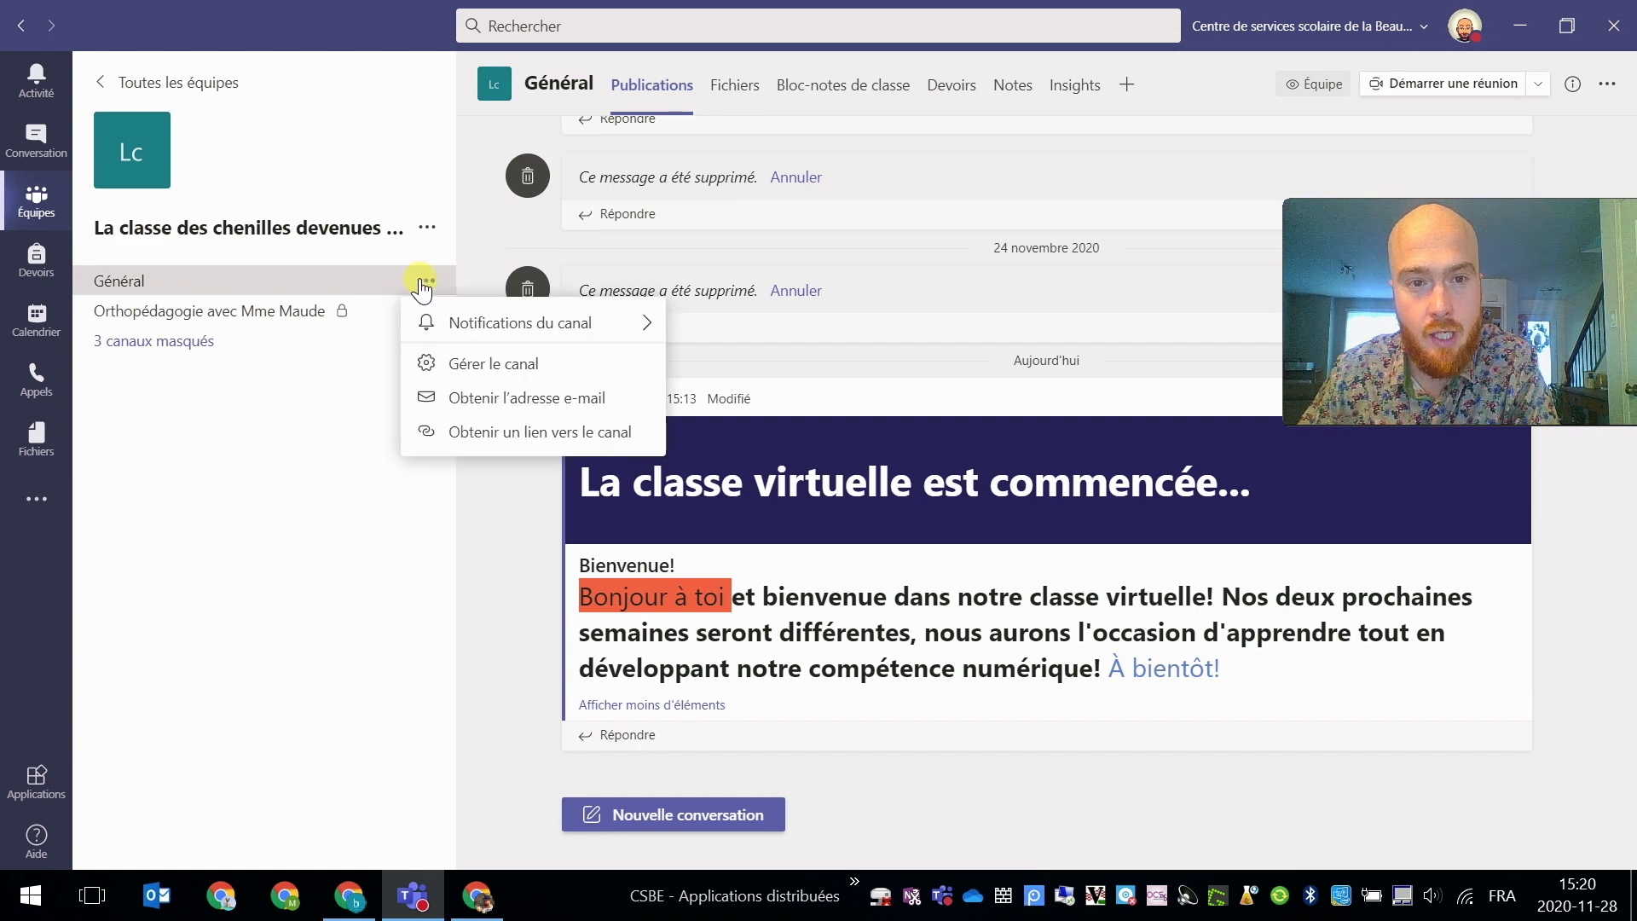
left_click(494, 368)
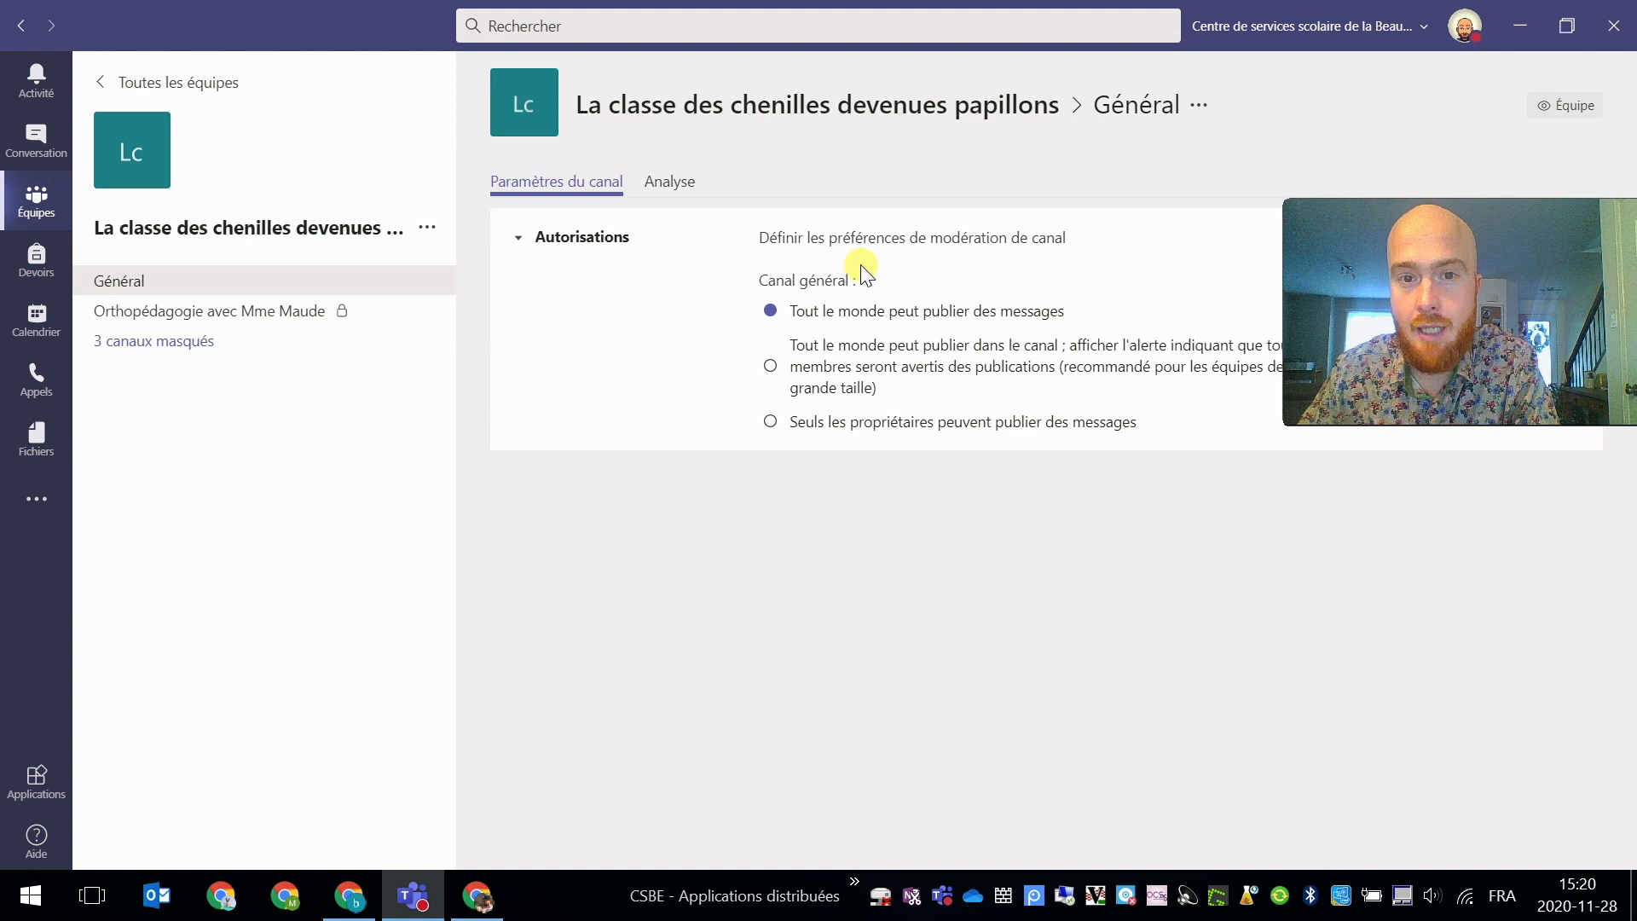
left_click_drag(767, 280, 841, 292)
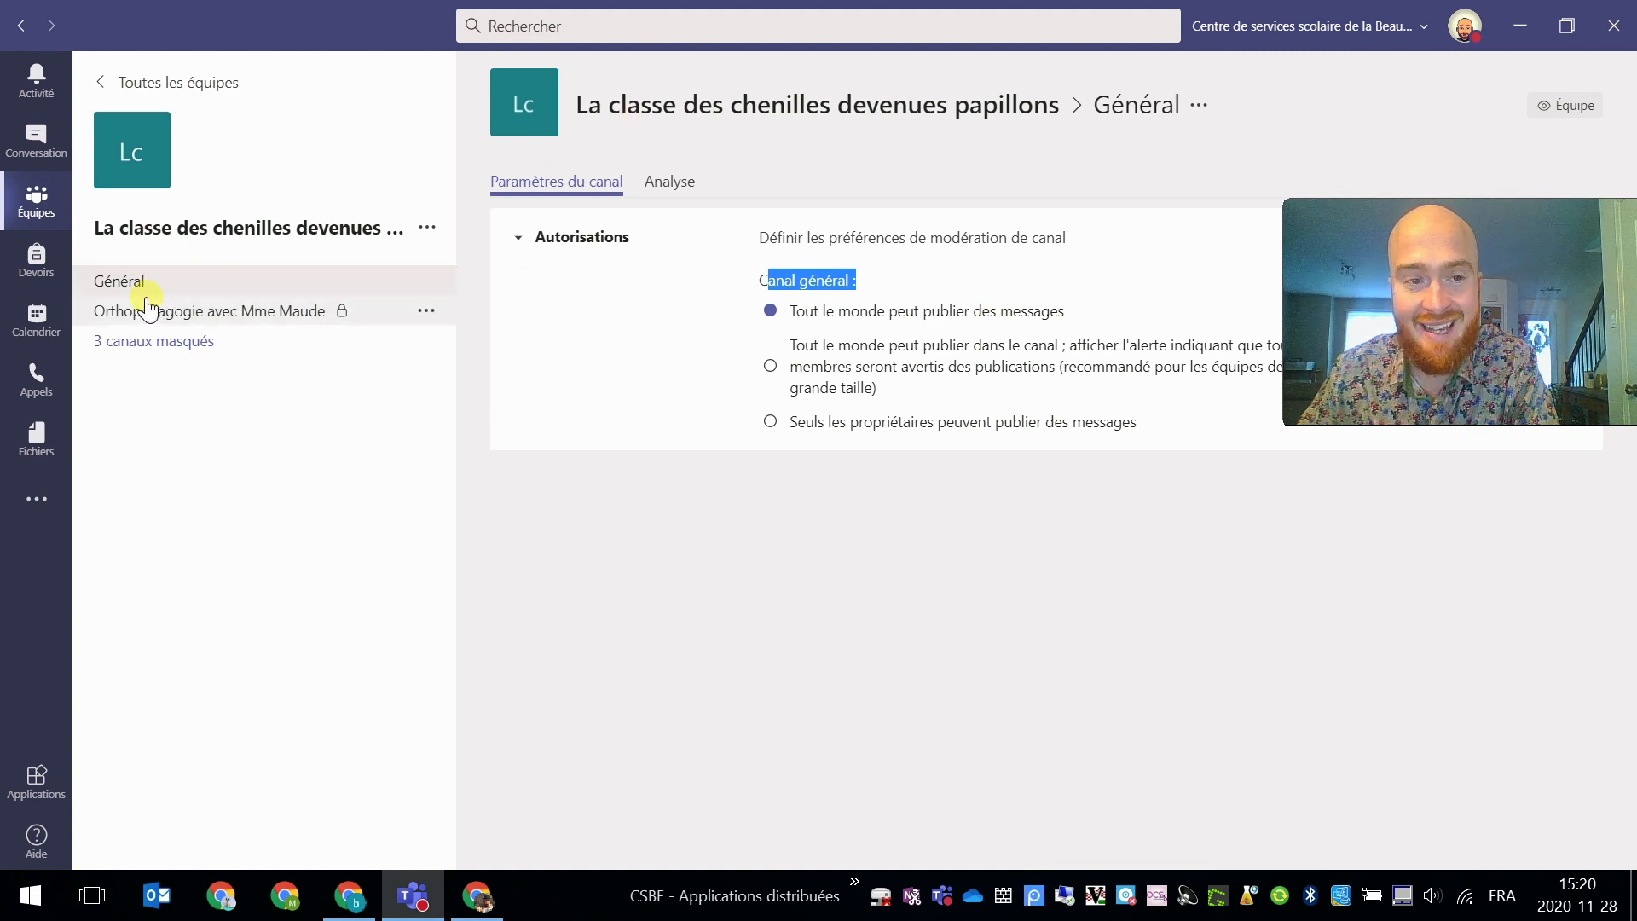
left_click(1076, 322)
left_click_drag(1076, 322, 806, 324)
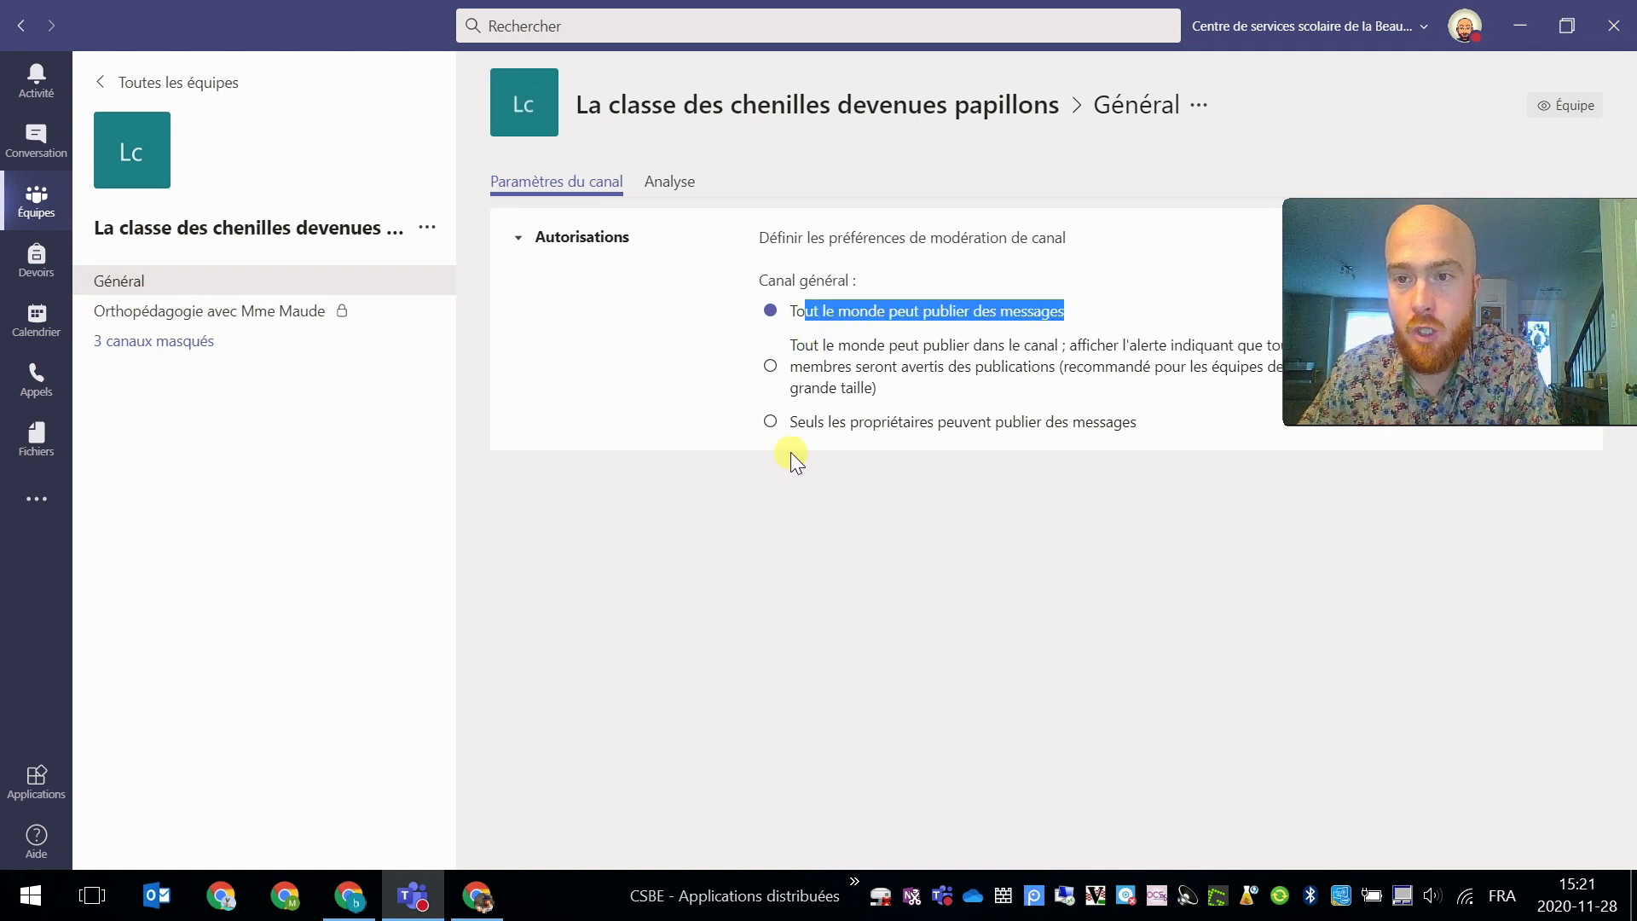
left_click_drag(827, 423, 1221, 431)
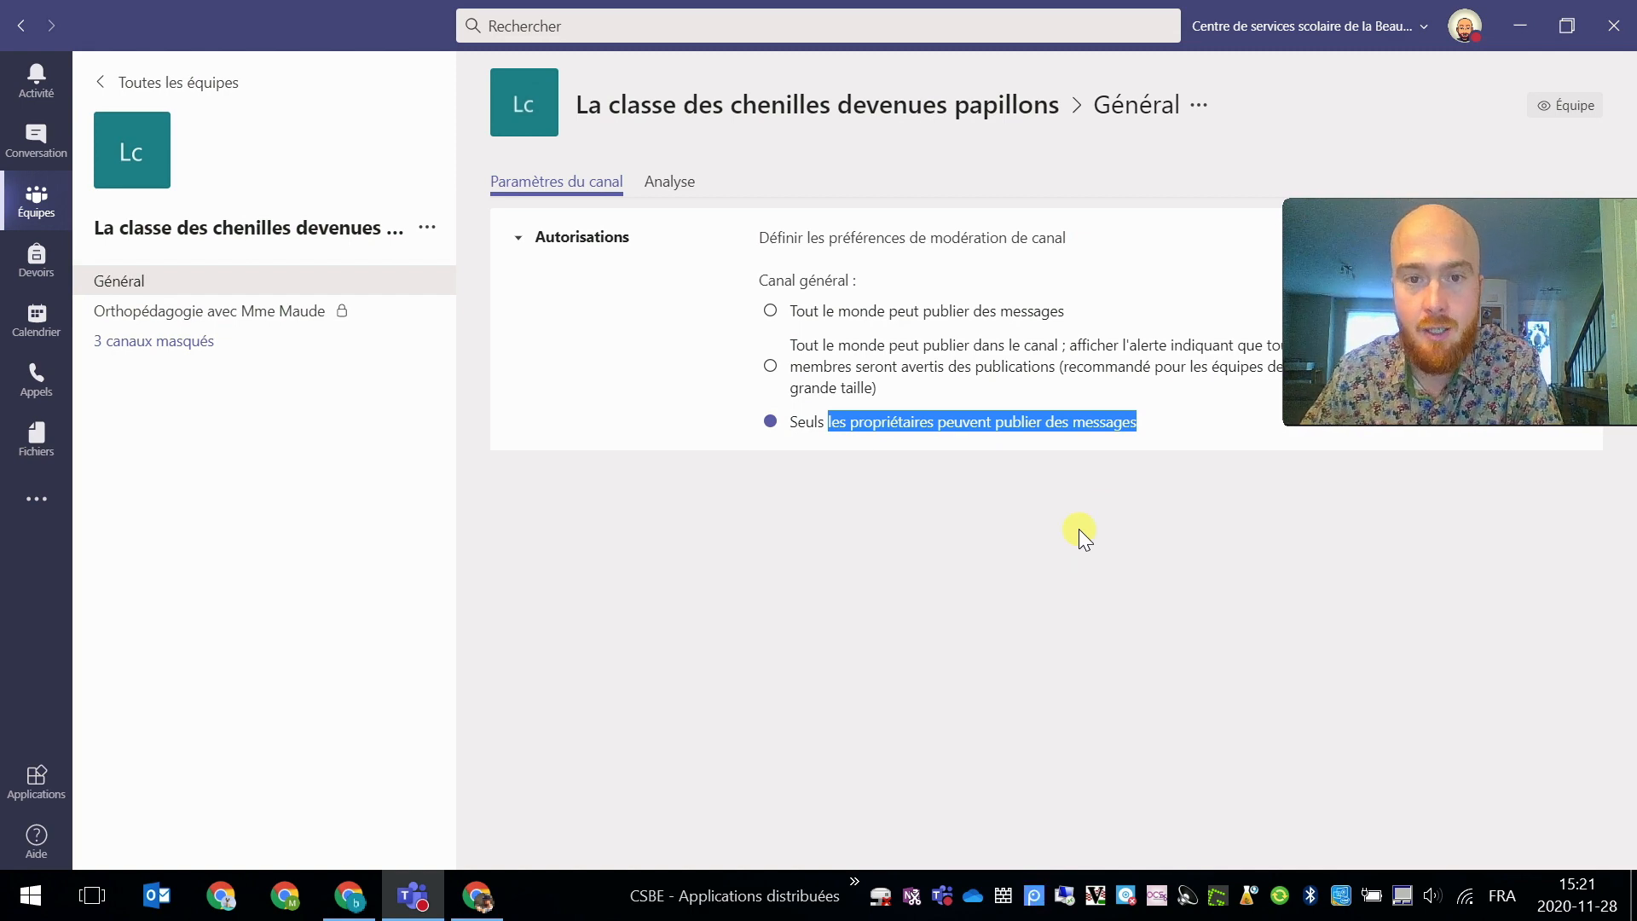
left_click(881, 483)
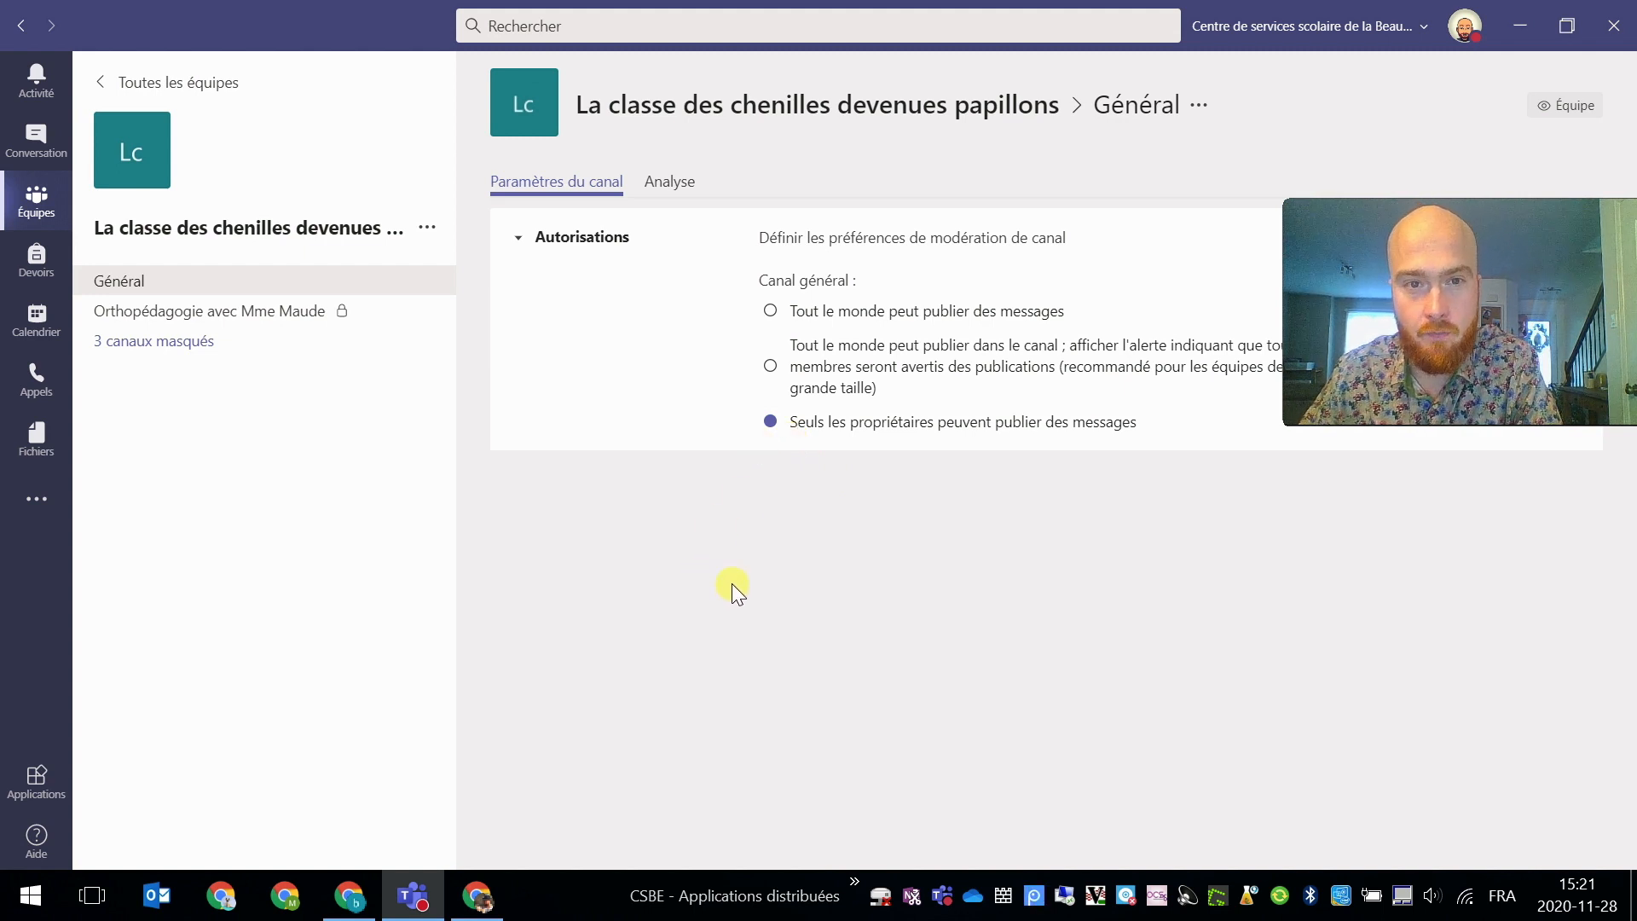
left_click(138, 281)
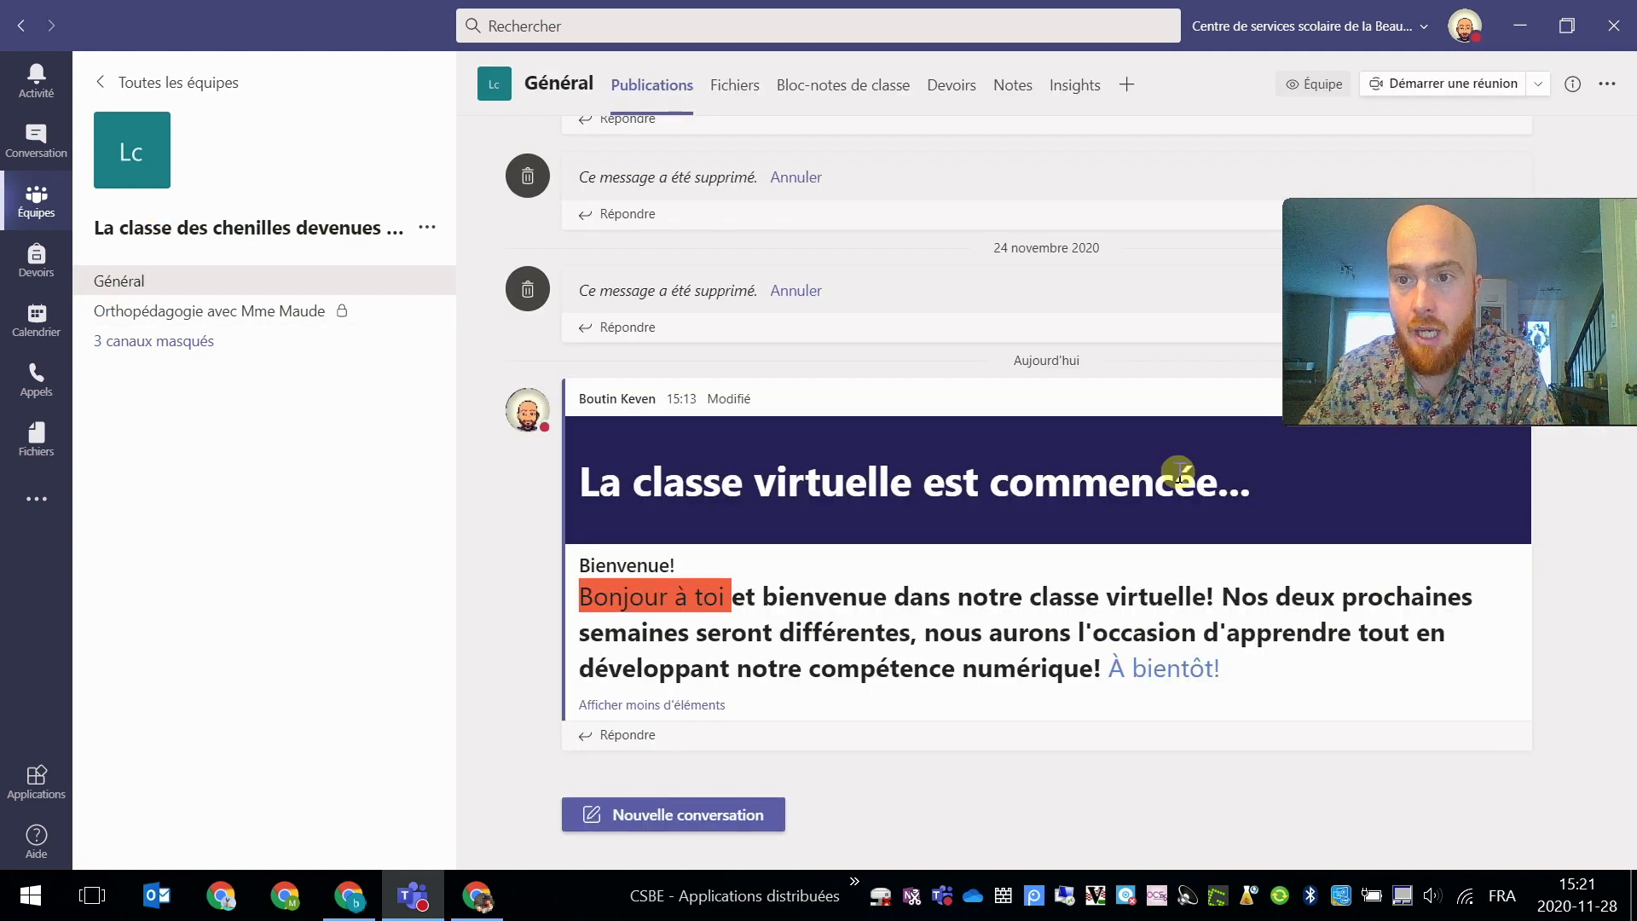
Switch to the student's Teams session in the browser and check the posting restriction in the Général channel
left_click_drag(1394, 330, 1380, 745)
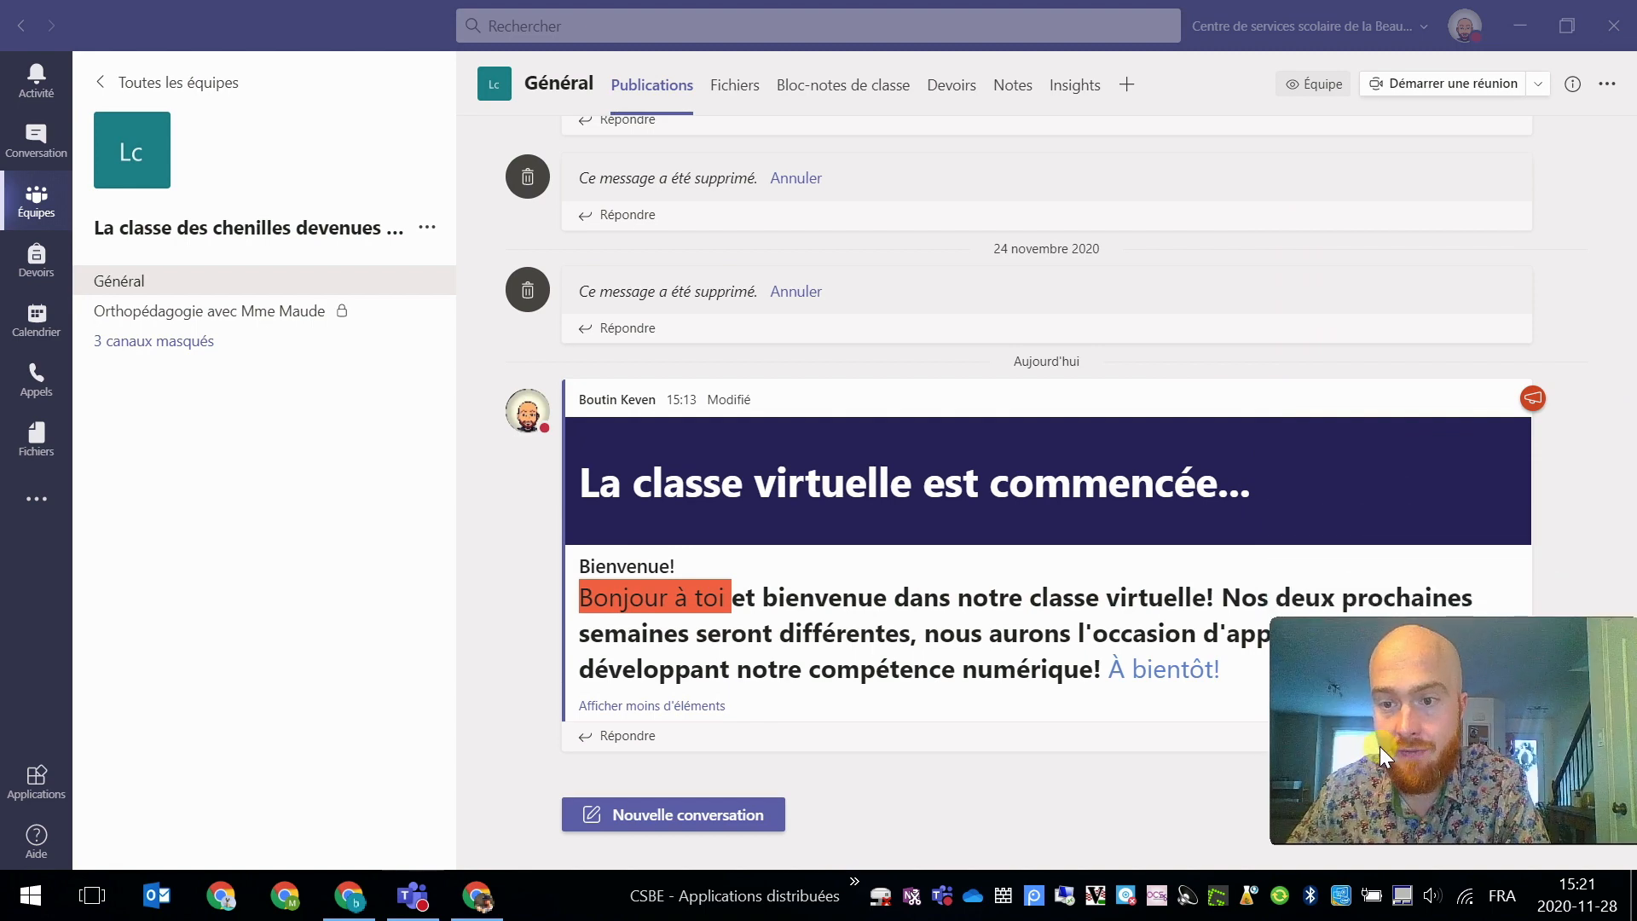
left_click(349, 909)
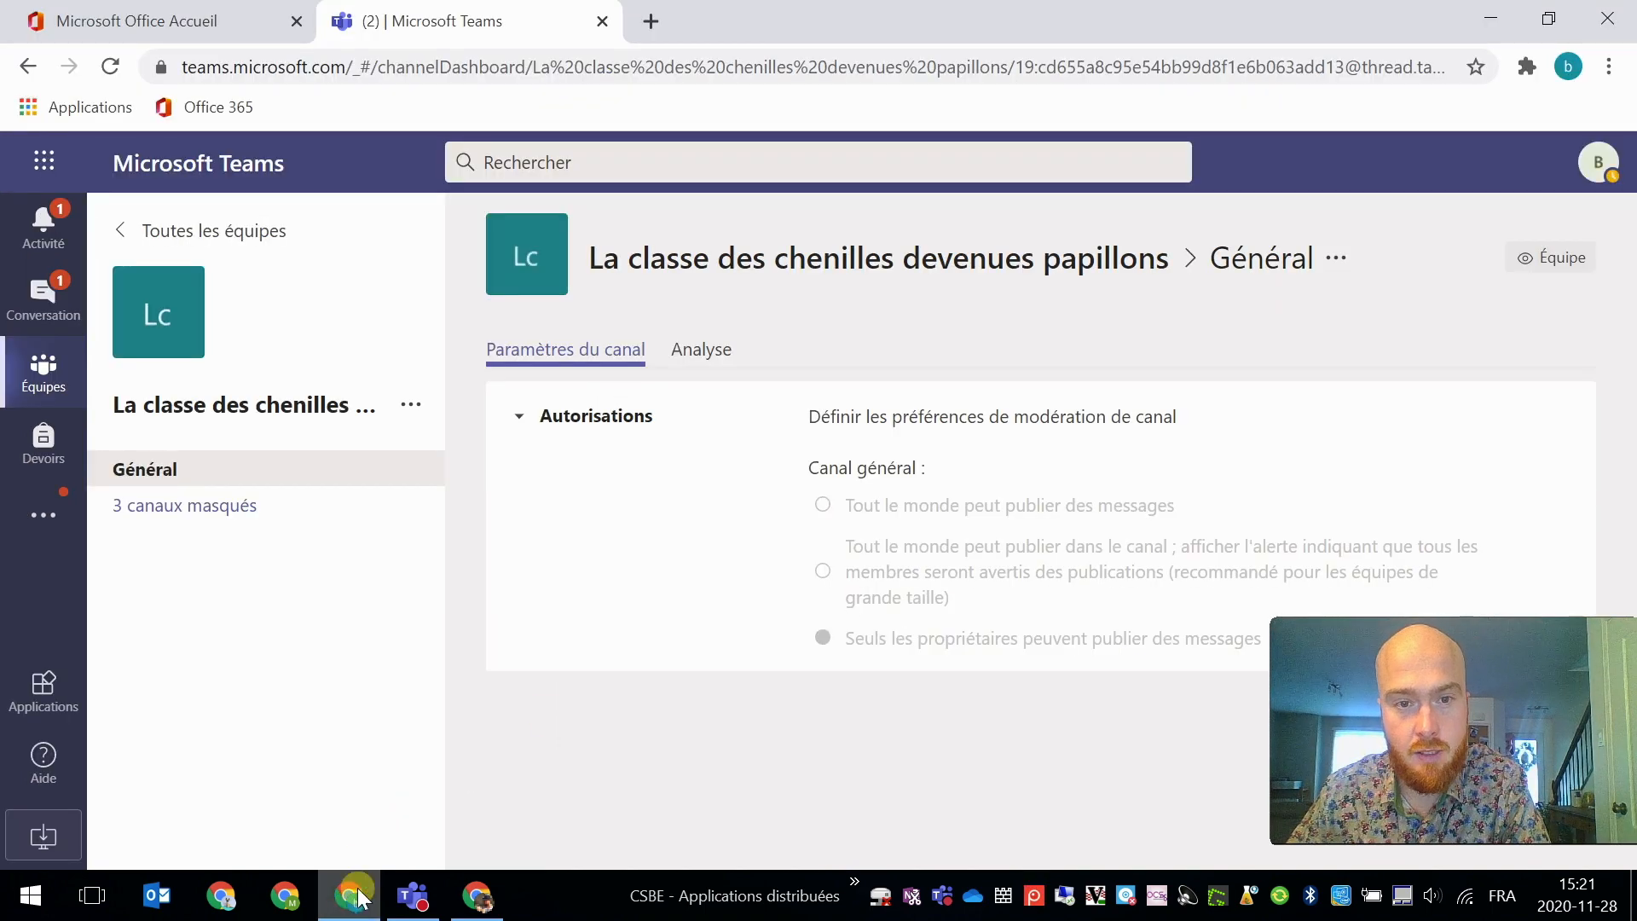
left_click(175, 471)
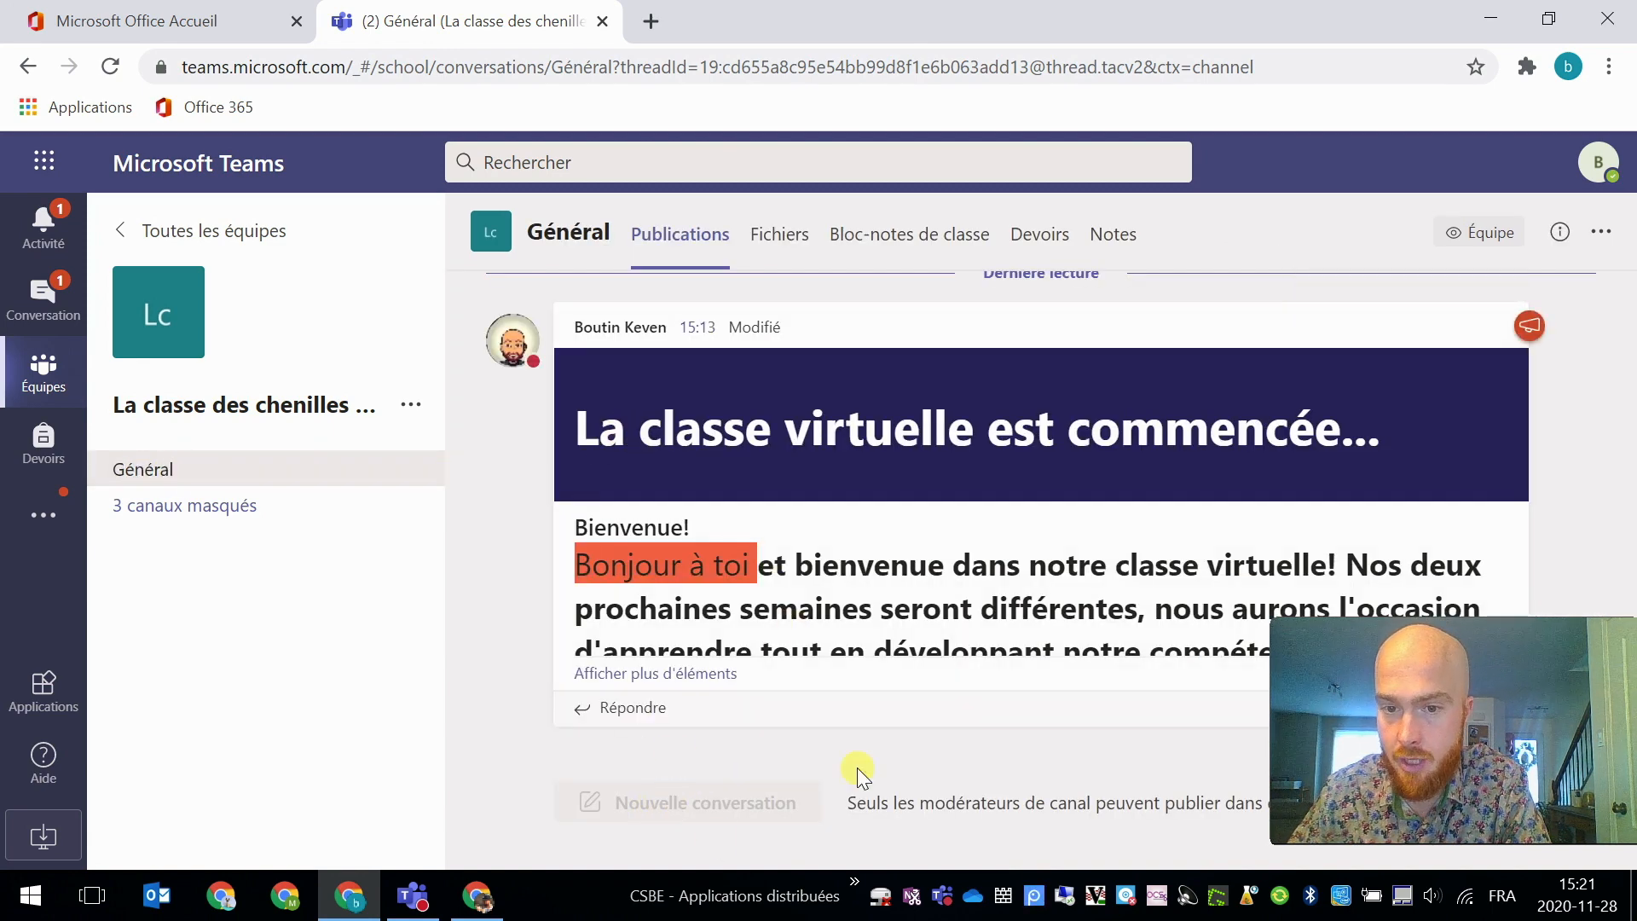
left_click_drag(889, 803, 1098, 804)
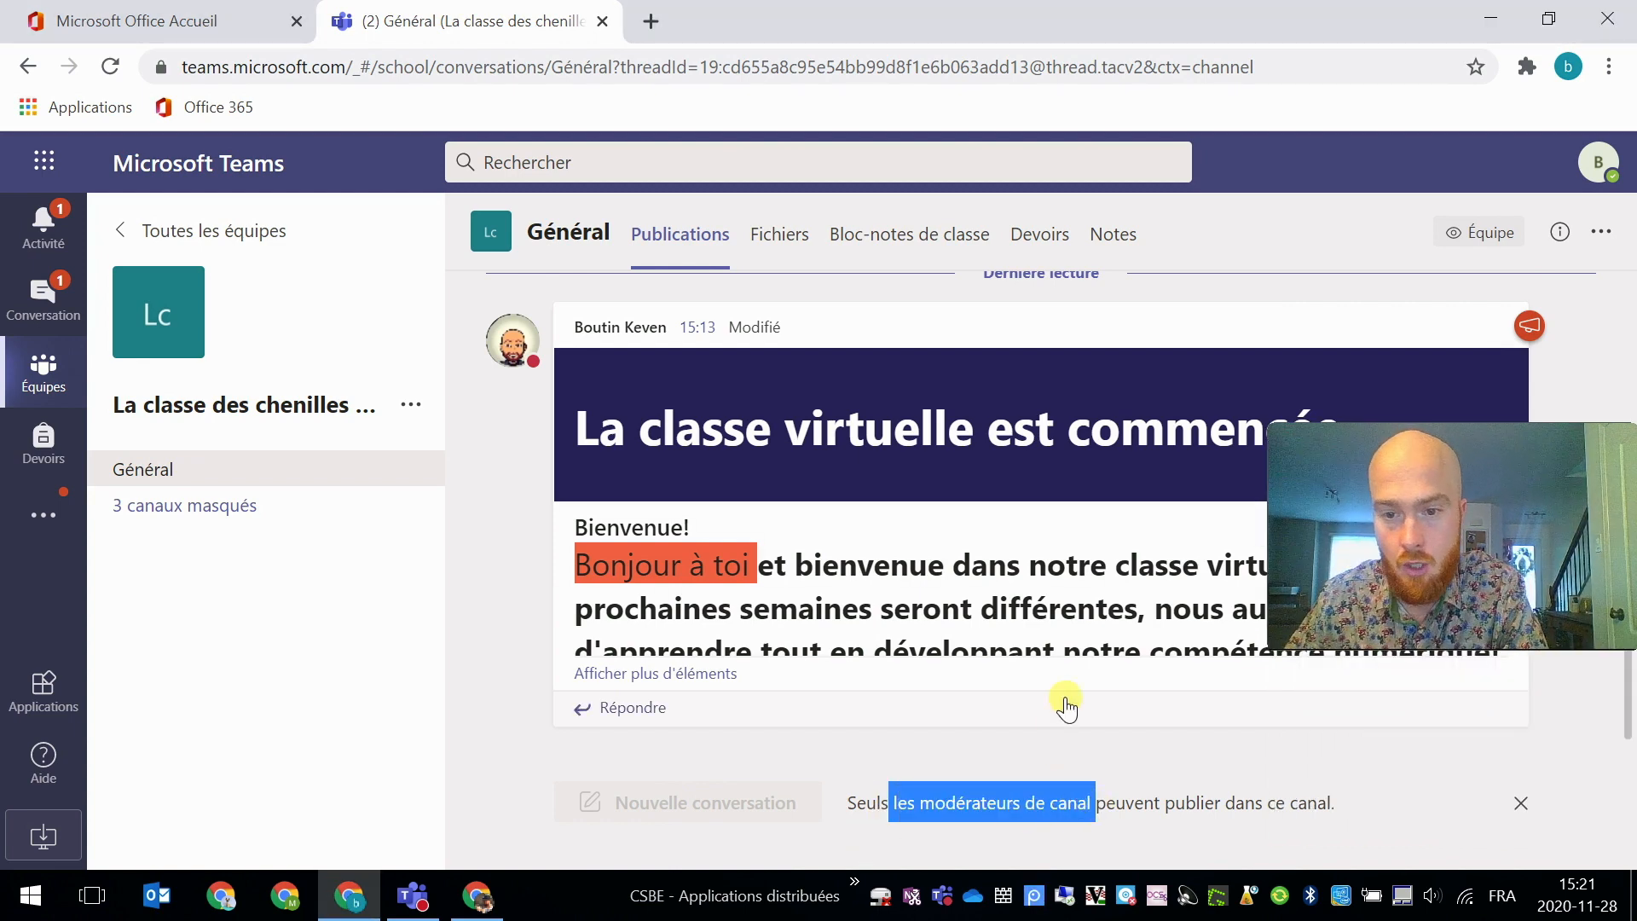
left_click_drag(1381, 630, 1387, 829)
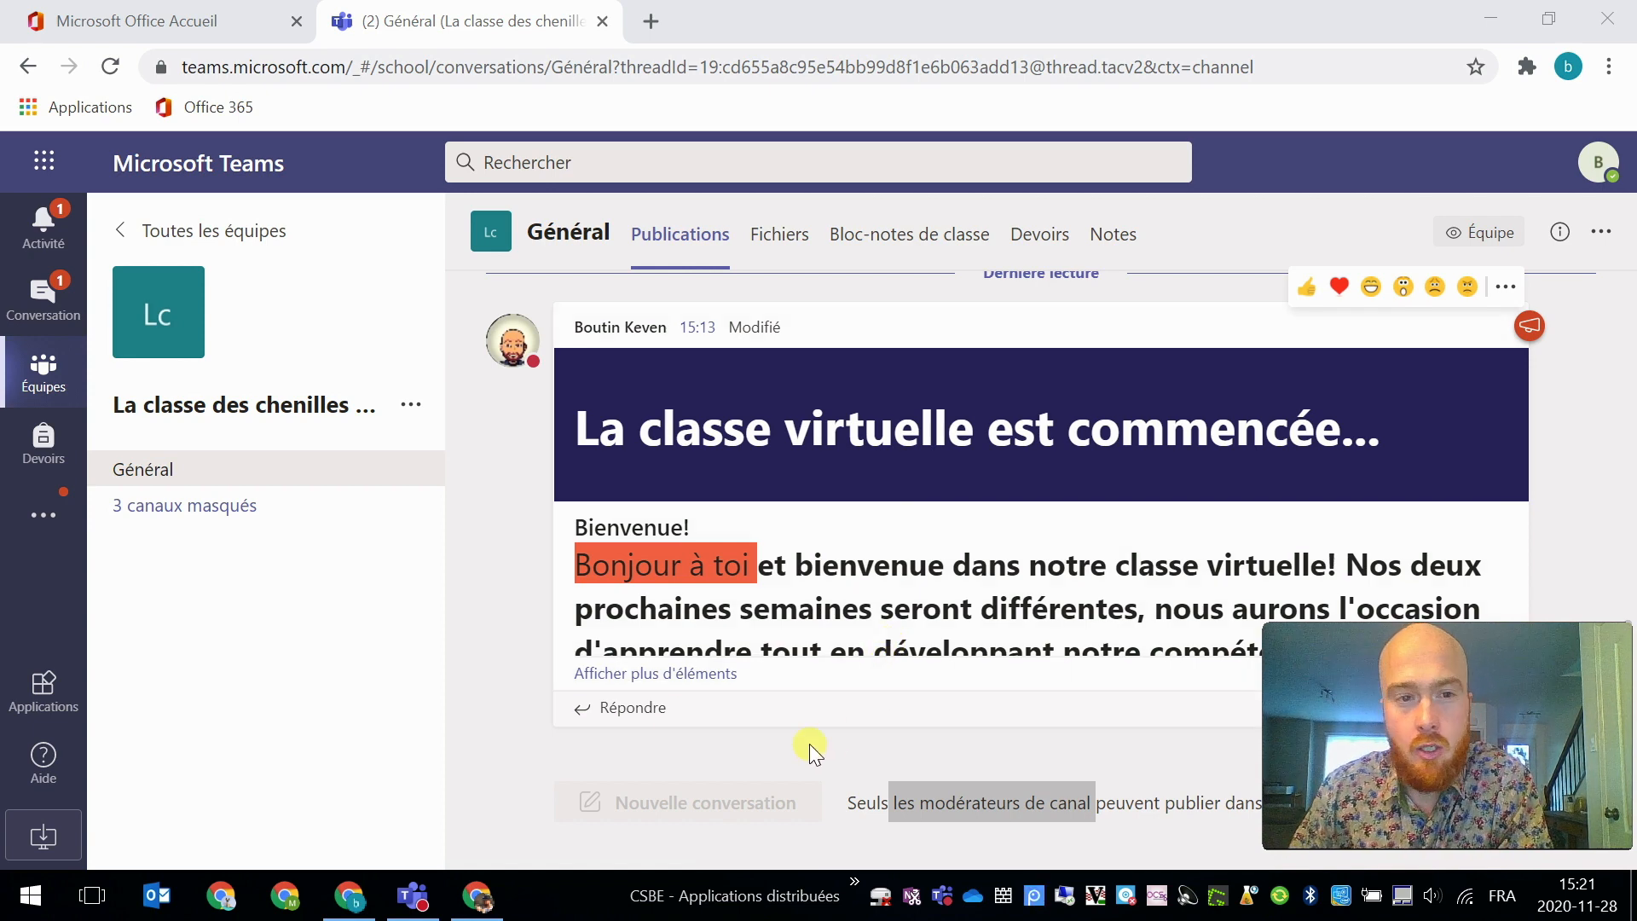
Open the class team's management page in the student session and look through its owners, members and guests
left_click(413, 414)
left_click(412, 417)
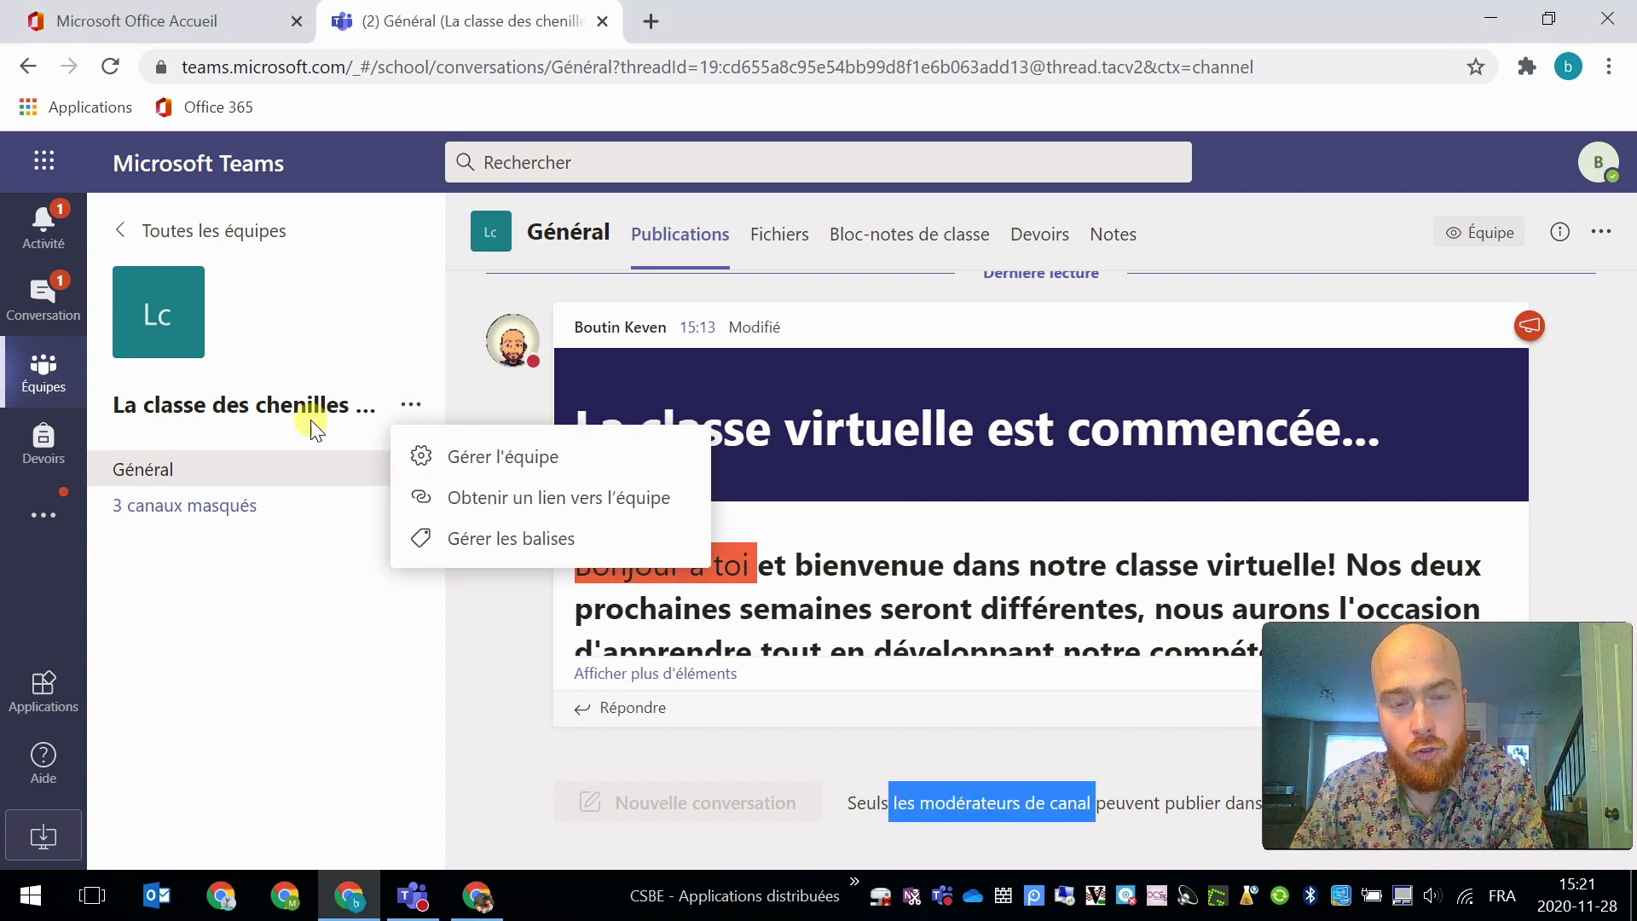
left_click(409, 404)
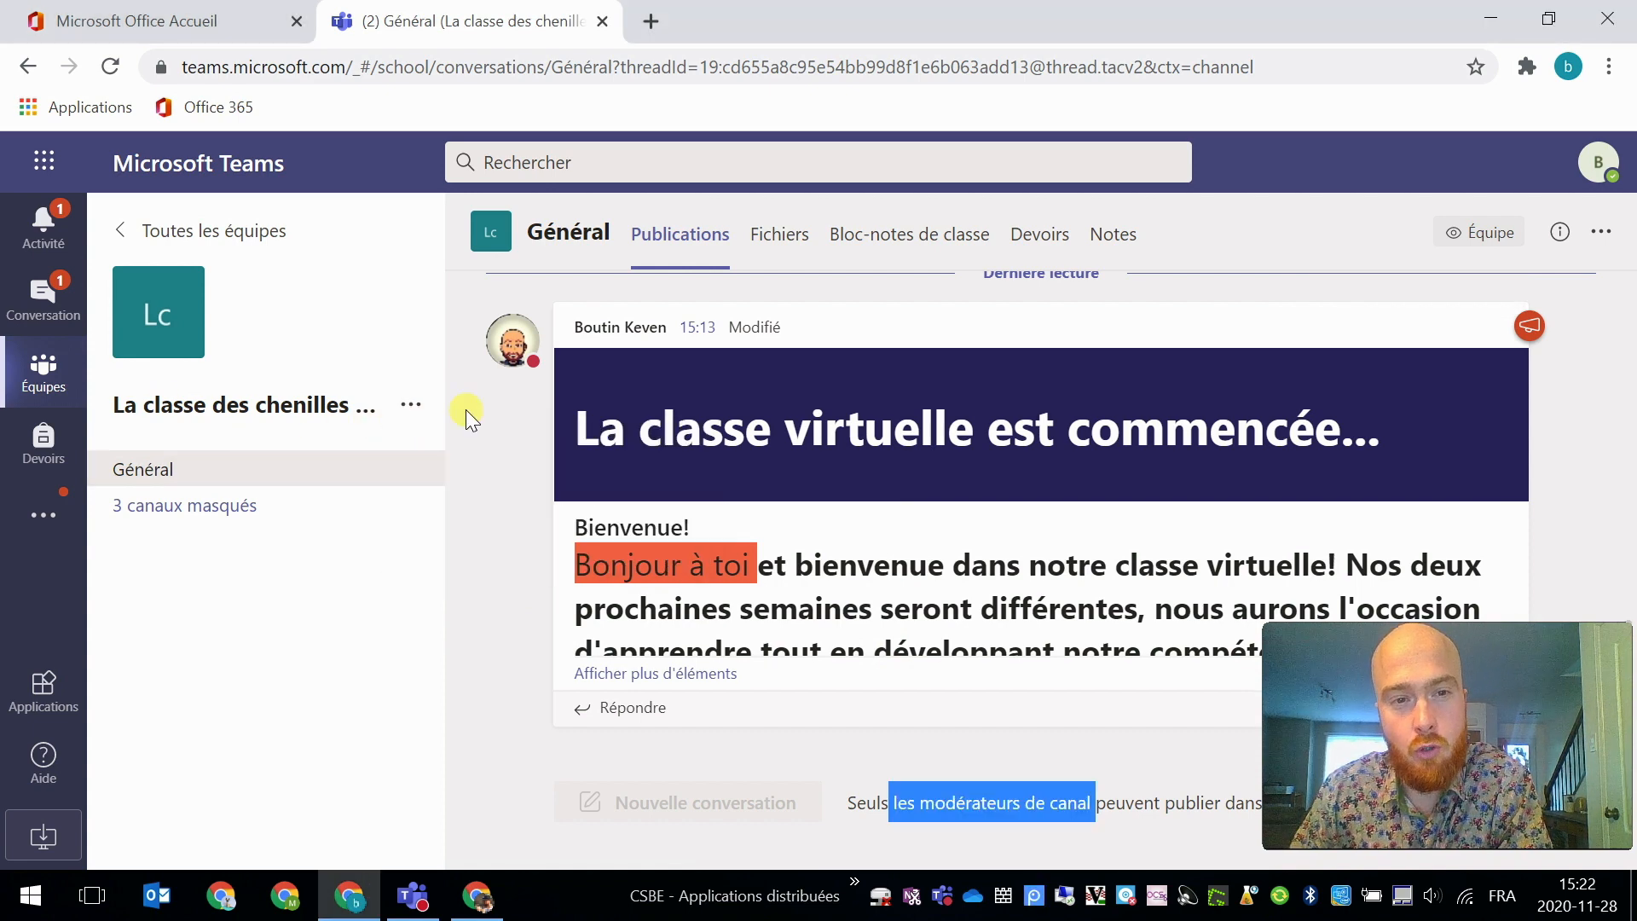
left_click(413, 408)
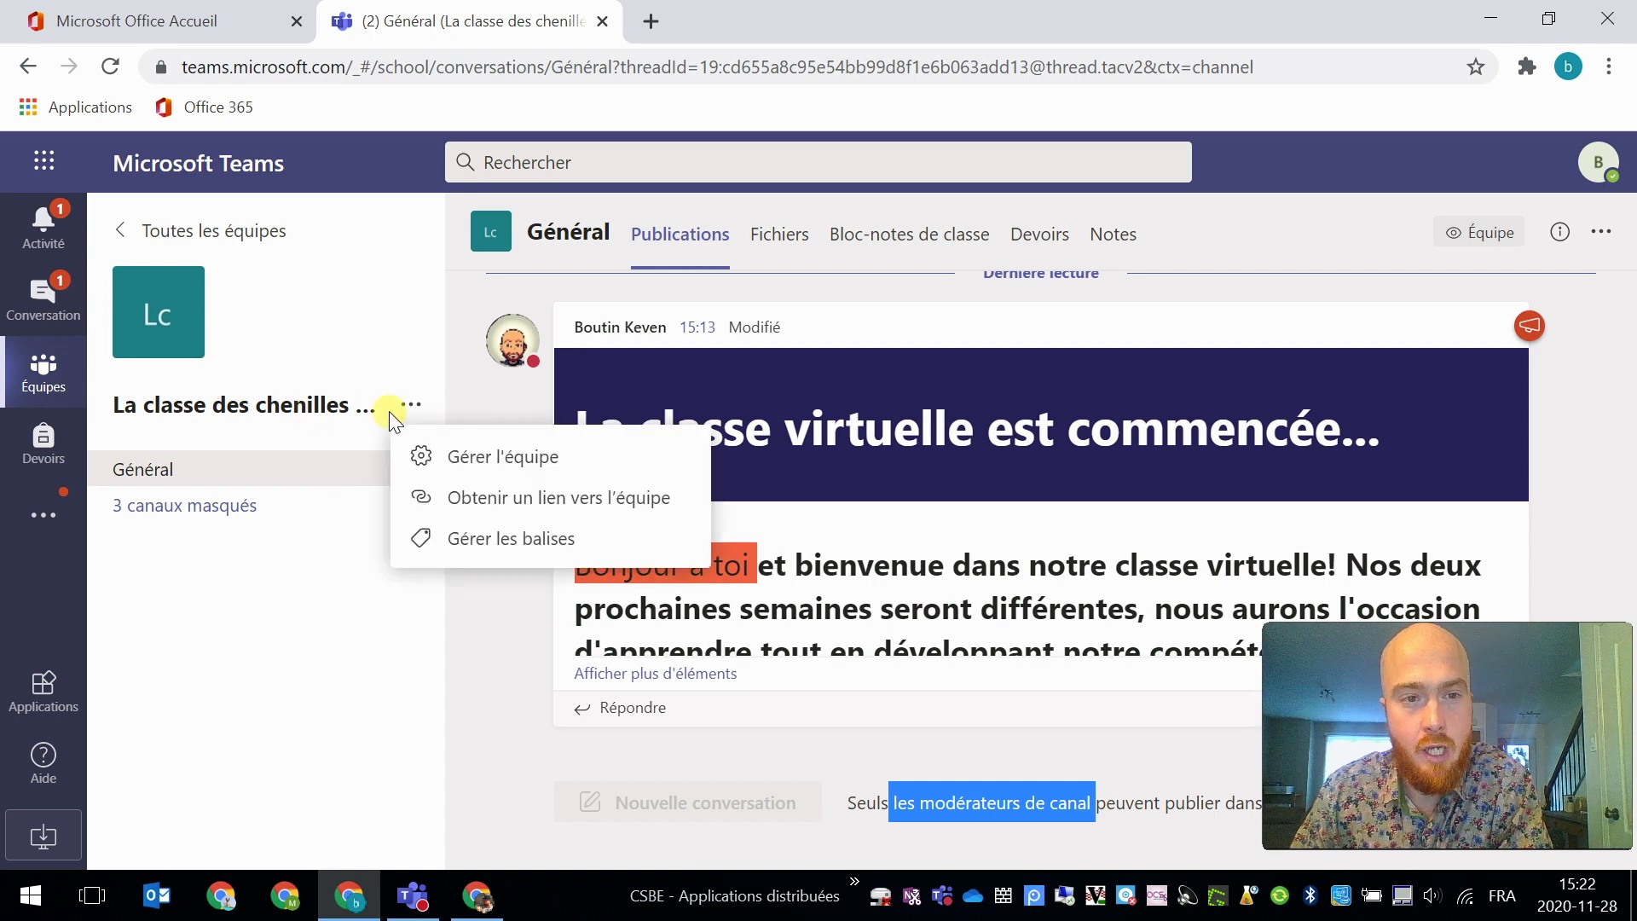
left_click(468, 457)
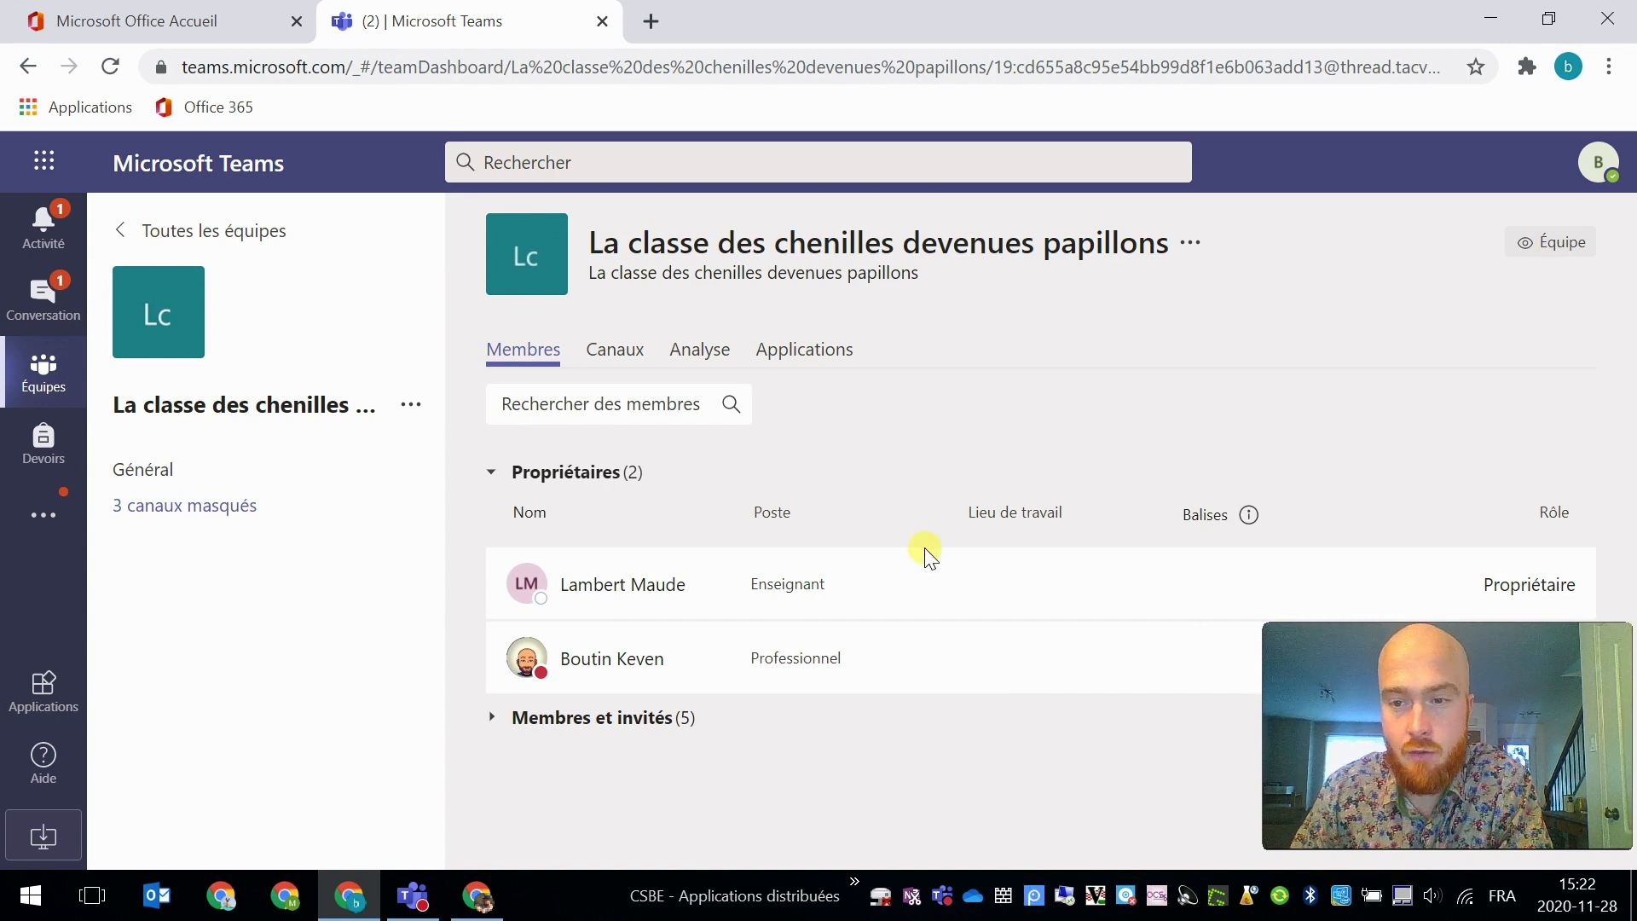
left_click(565, 725)
left_click_drag(1338, 734, 1357, 289)
scroll(878, 708, "down", 2)
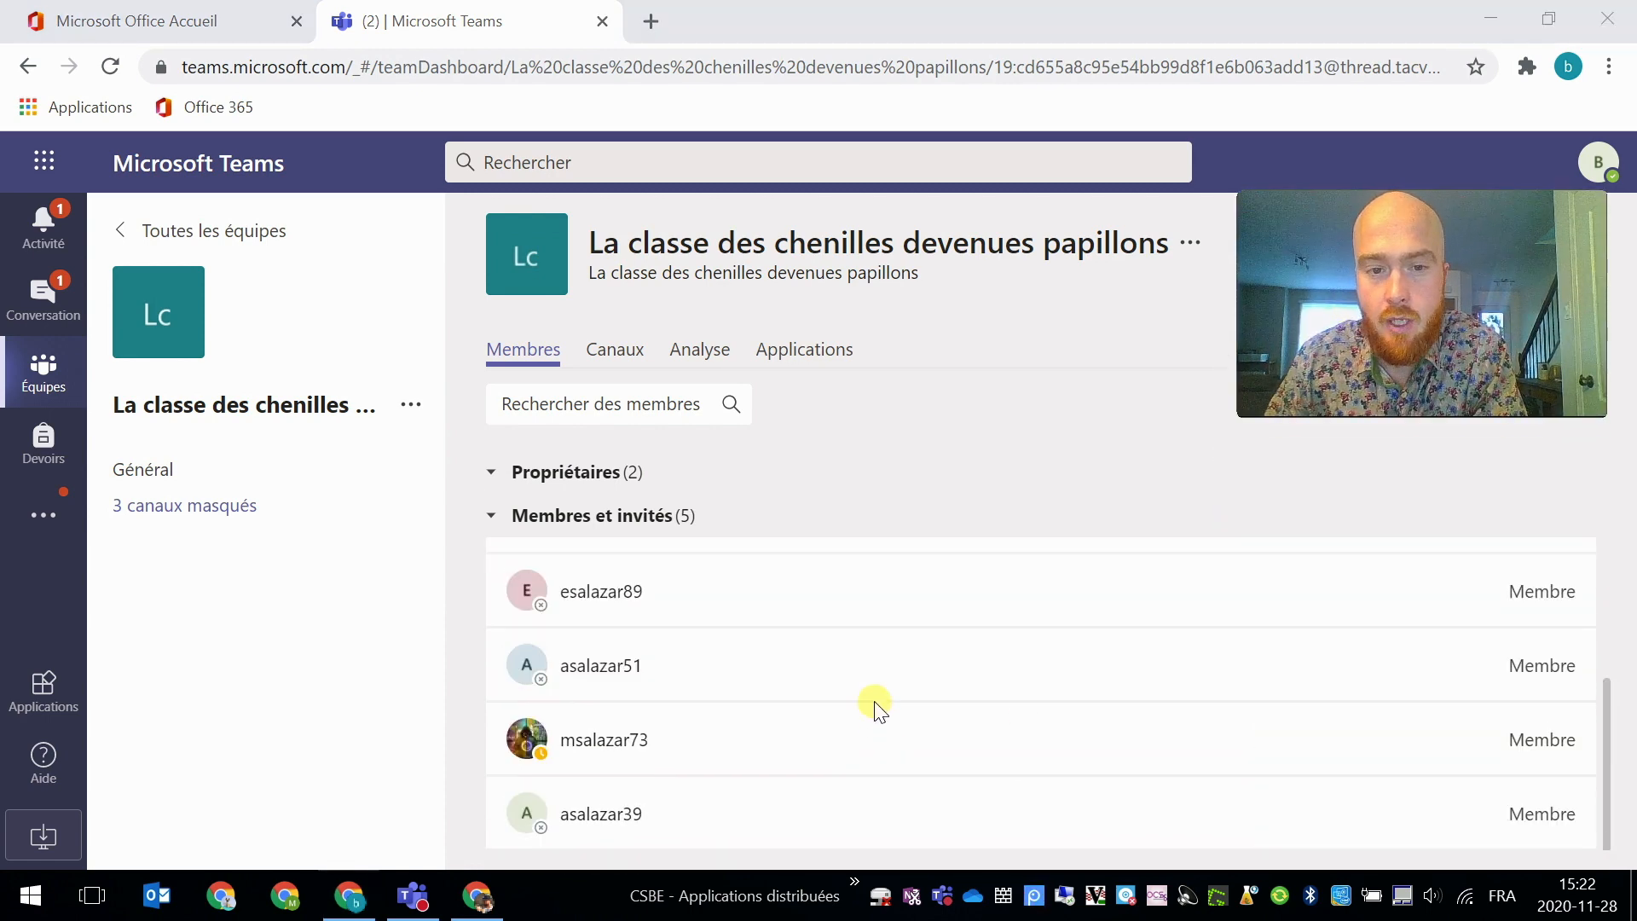
scroll(869, 701, "up", 2)
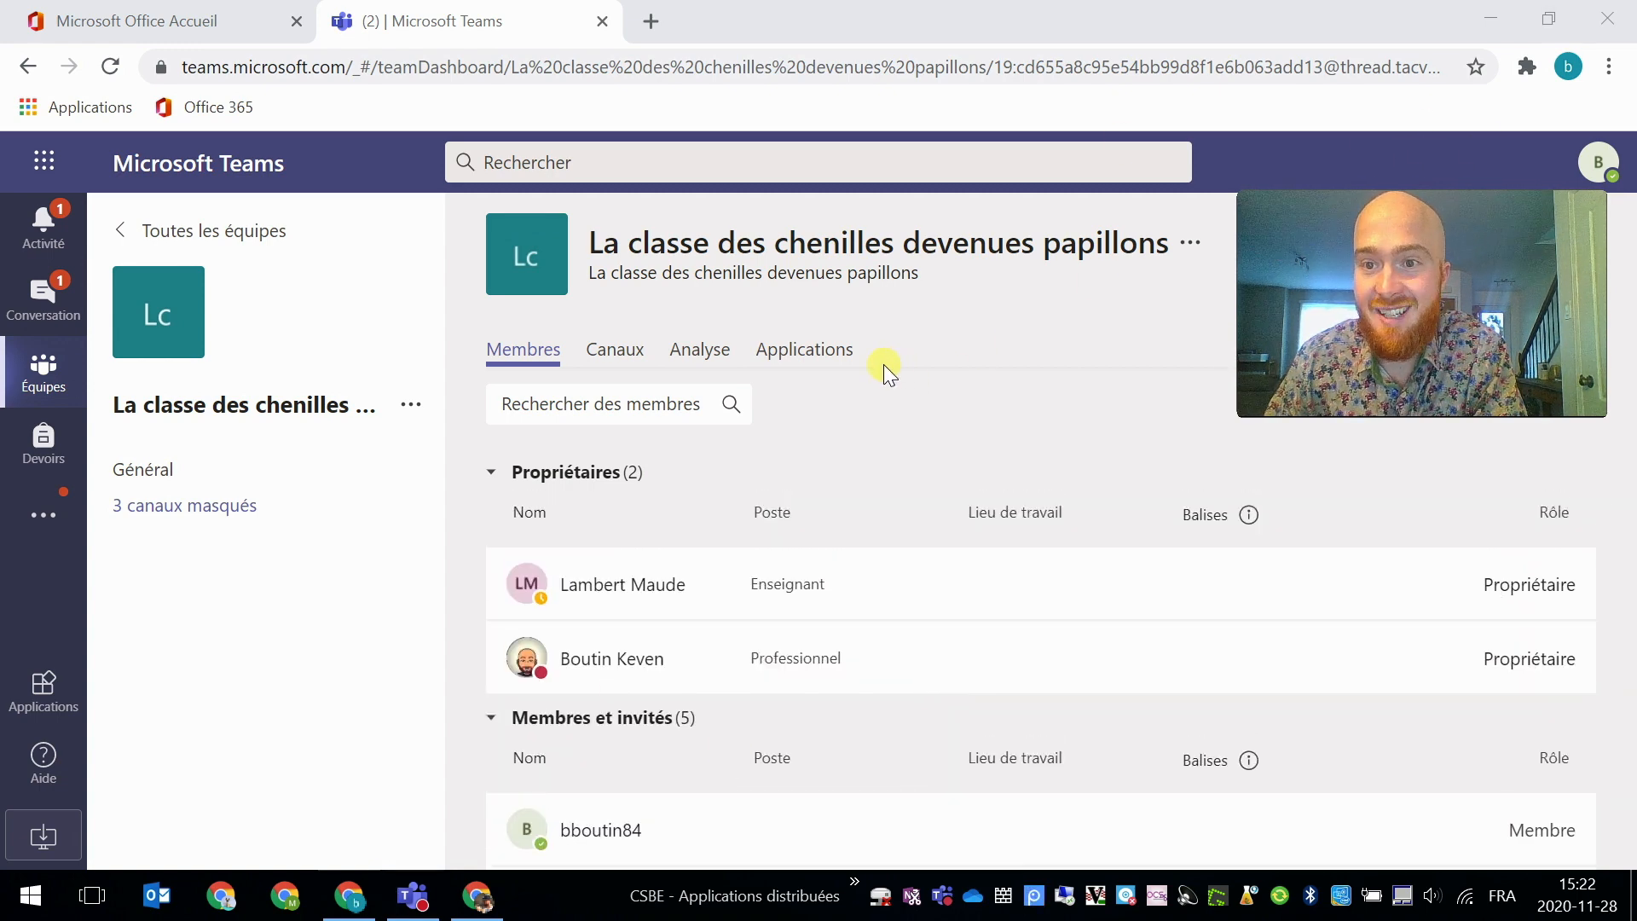
Switch back to the teacher's Teams app, list the team's members and guests in team management, and tick the first member's checkbox
left_click(413, 895)
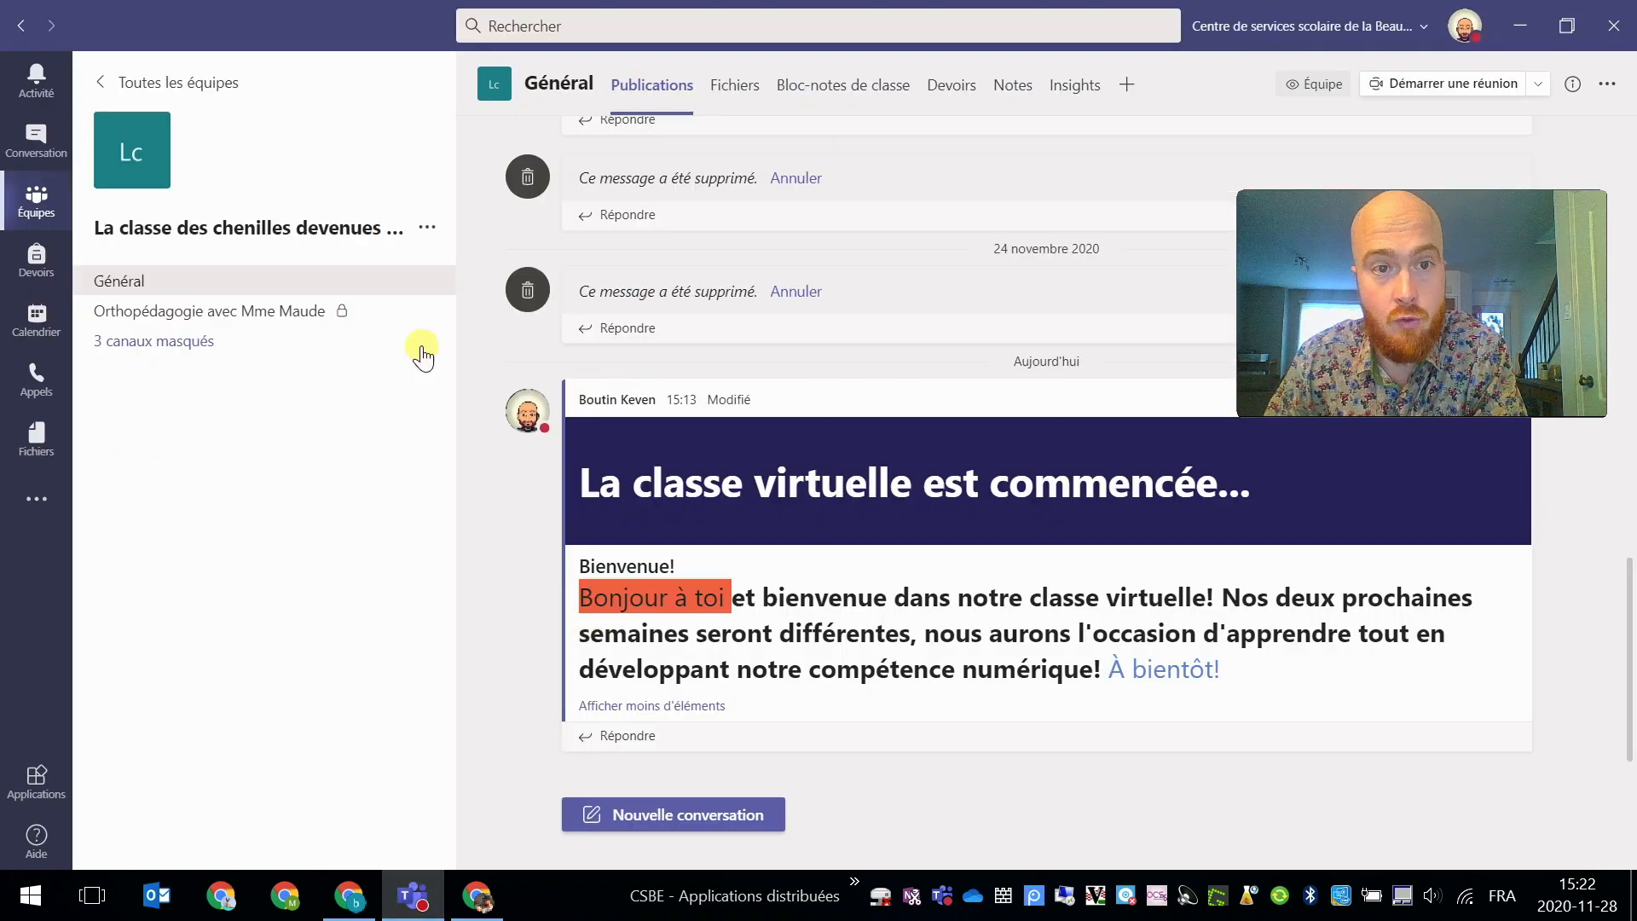
left_click(427, 229)
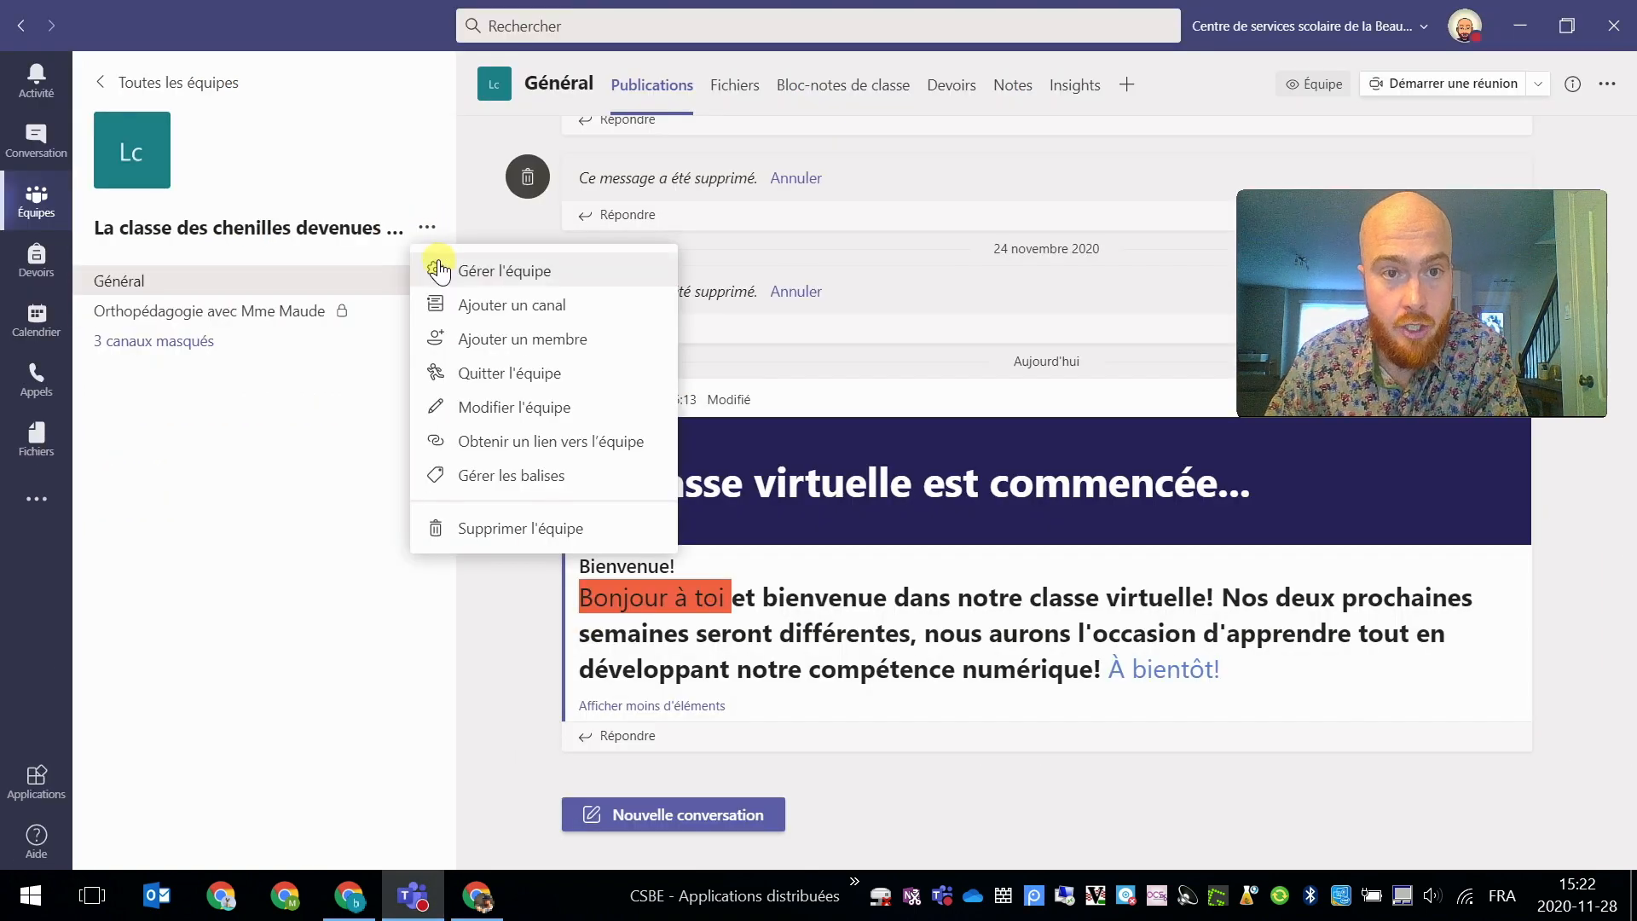
left_click(437, 269)
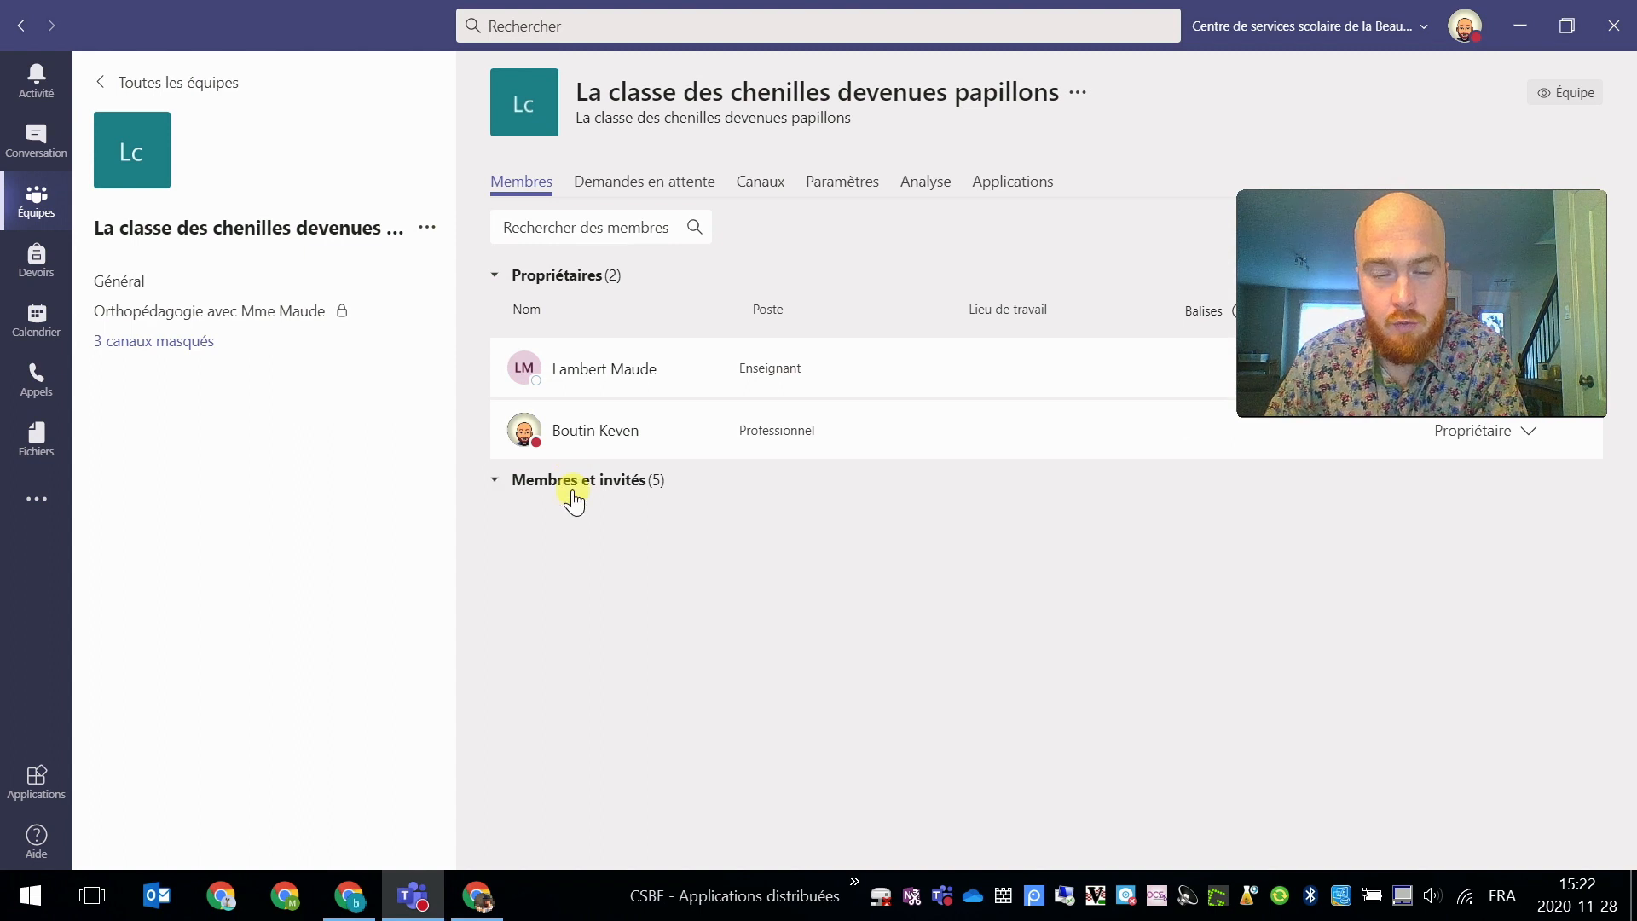
left_click(594, 483)
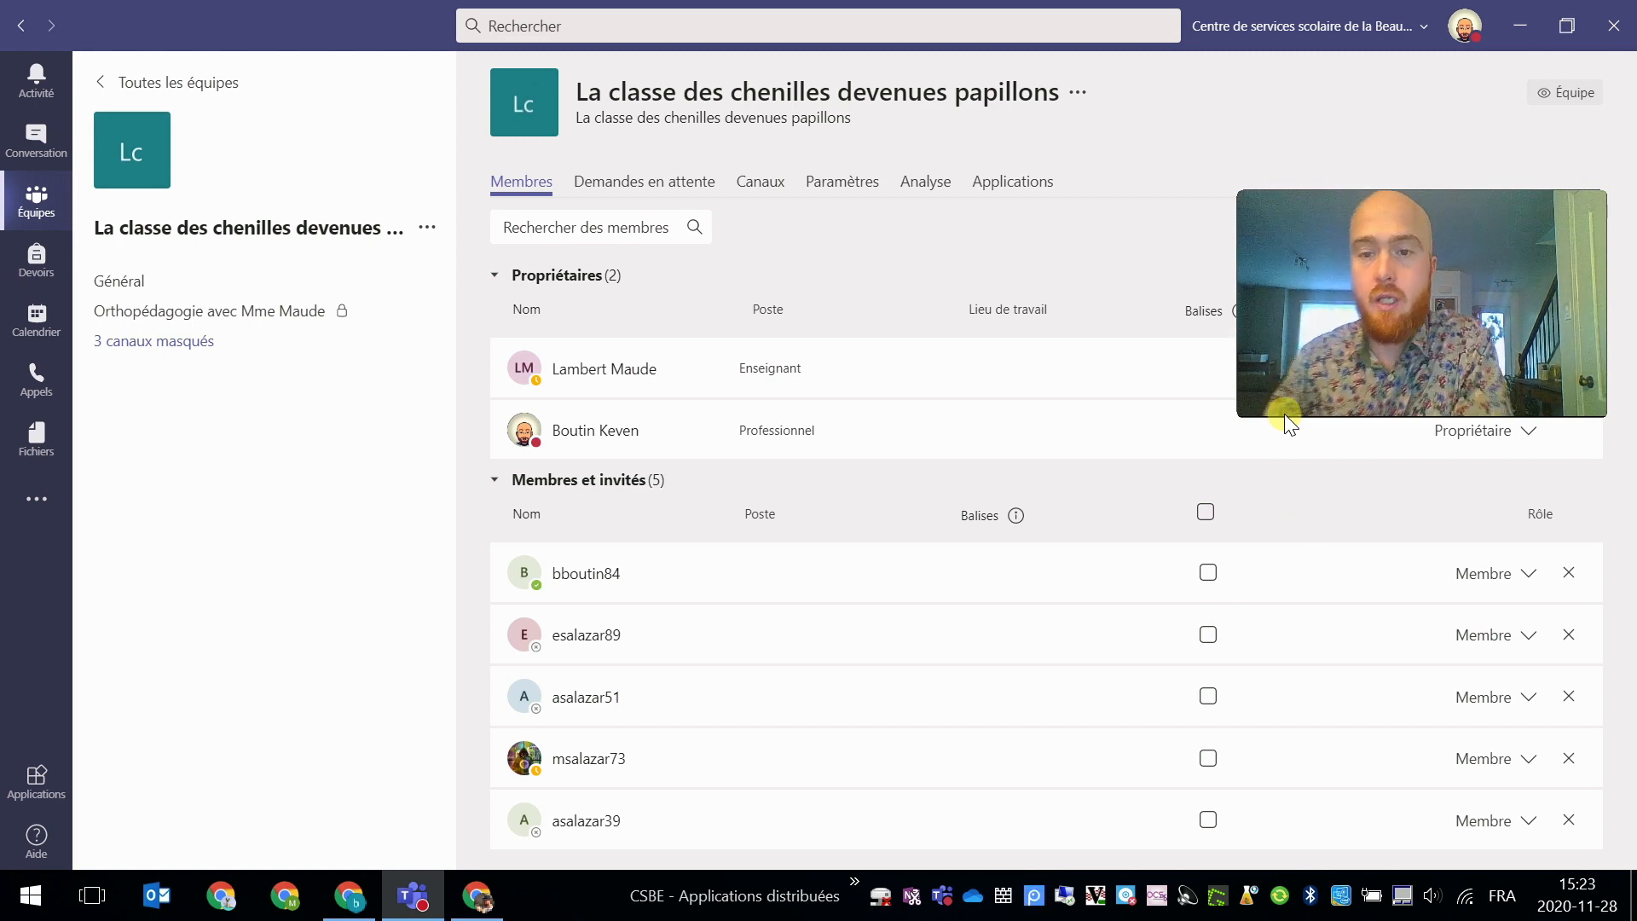
left_click(1209, 573)
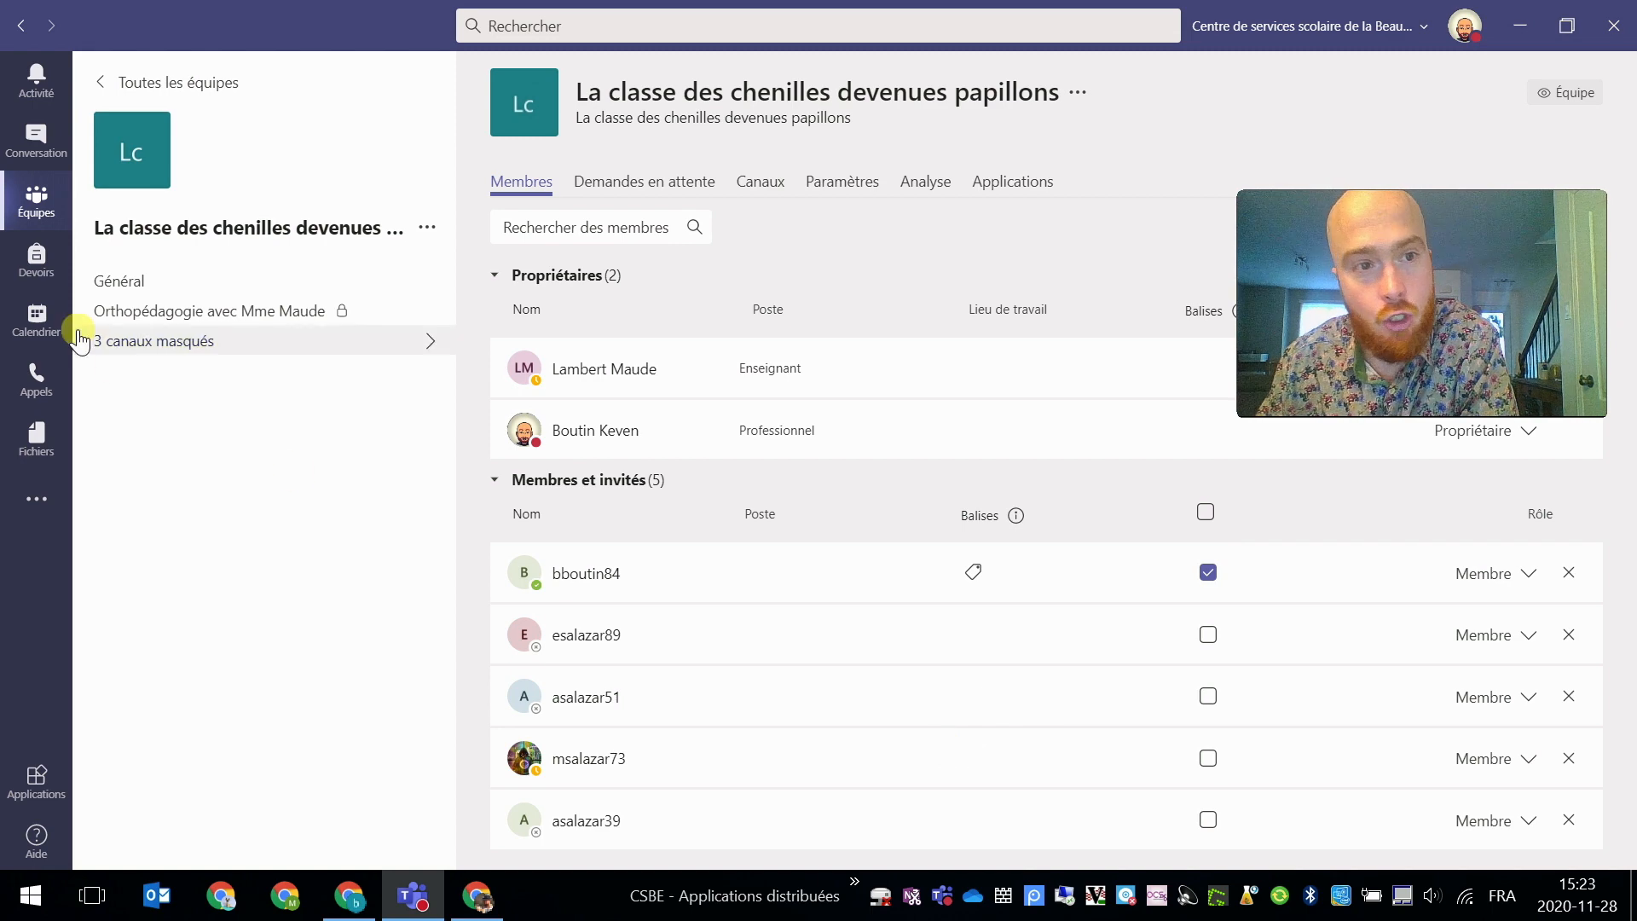
Set the Général channel's moderation to "Tout le monde peut publier des messages"
left_click(117, 283)
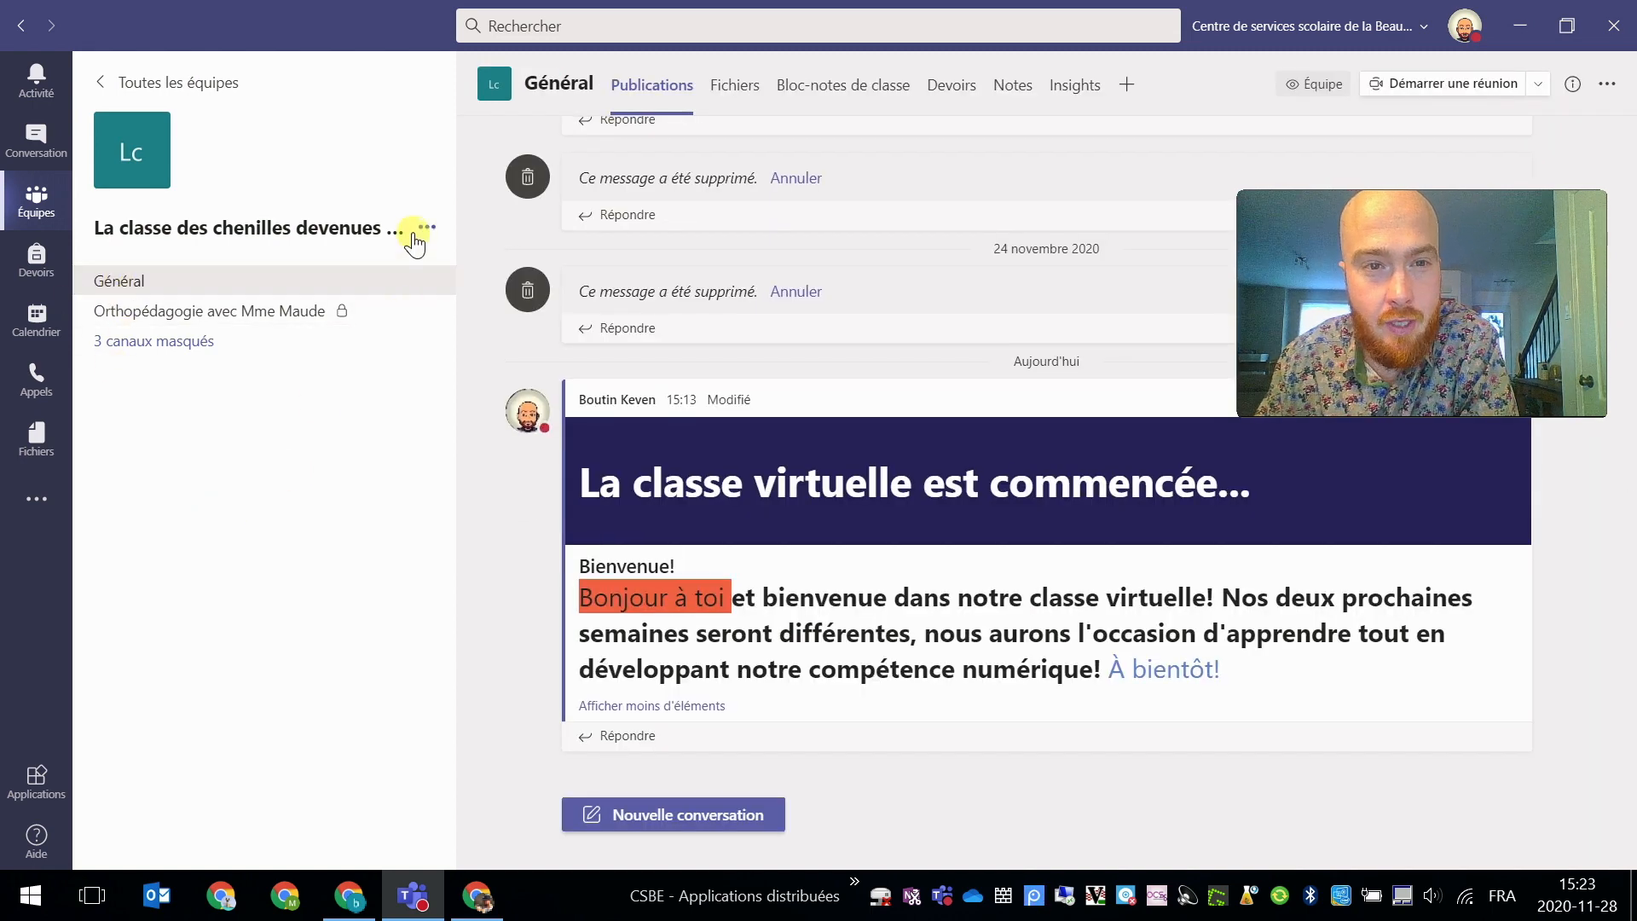
left_click(427, 281)
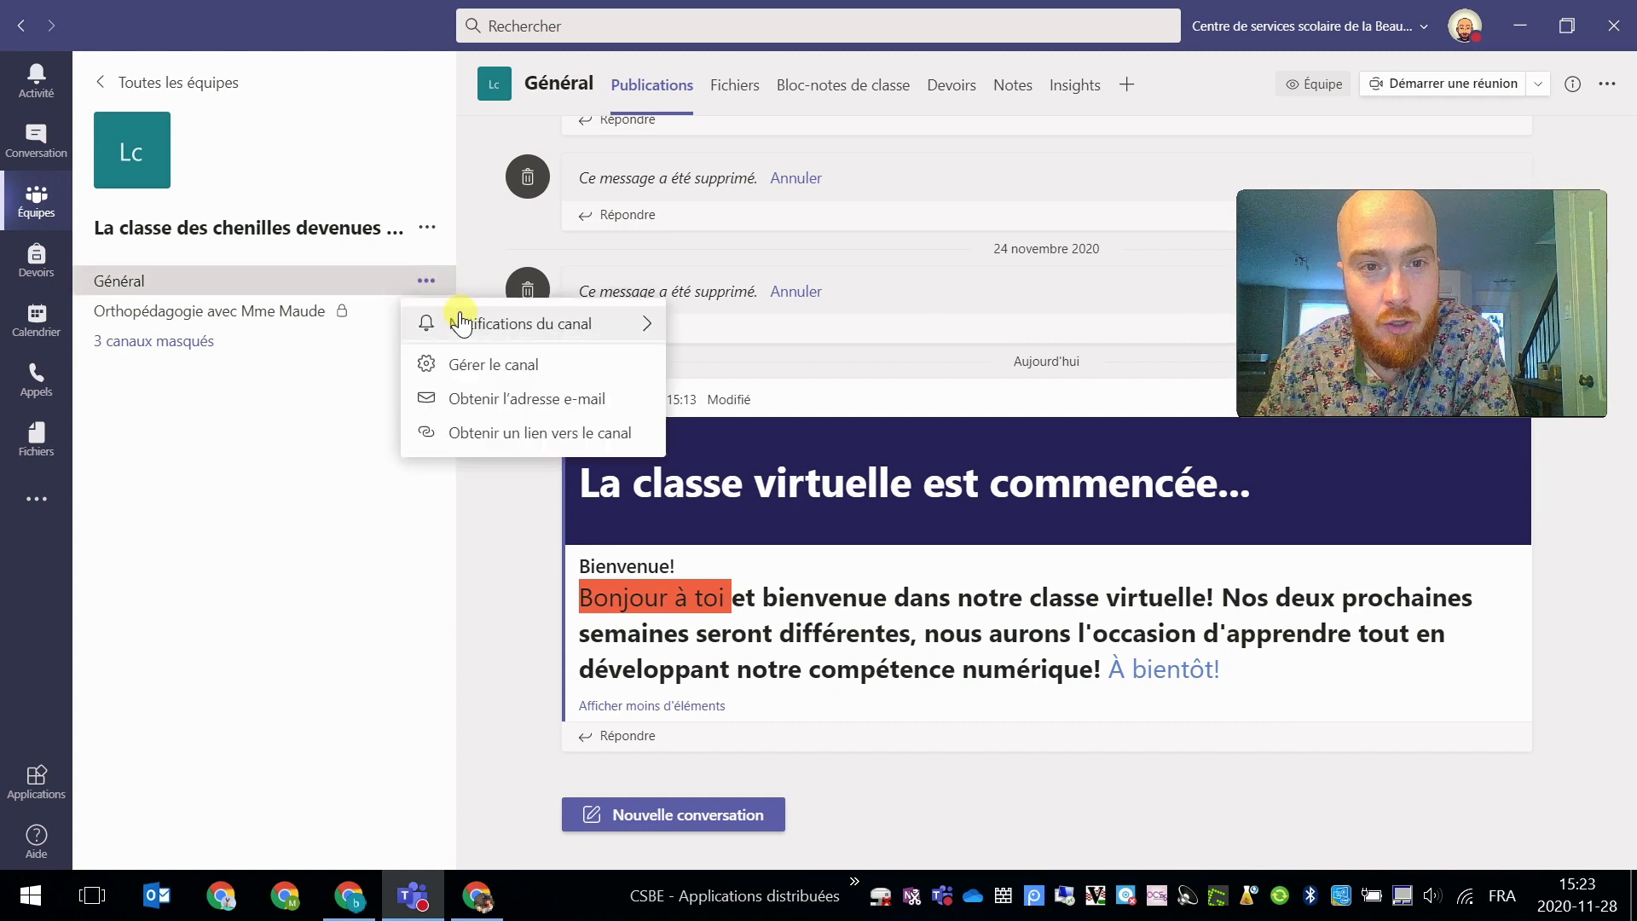
left_click(472, 361)
left_click(839, 312)
Open the class team's management page and expand its members and guests to check which member is muted
left_click(427, 228)
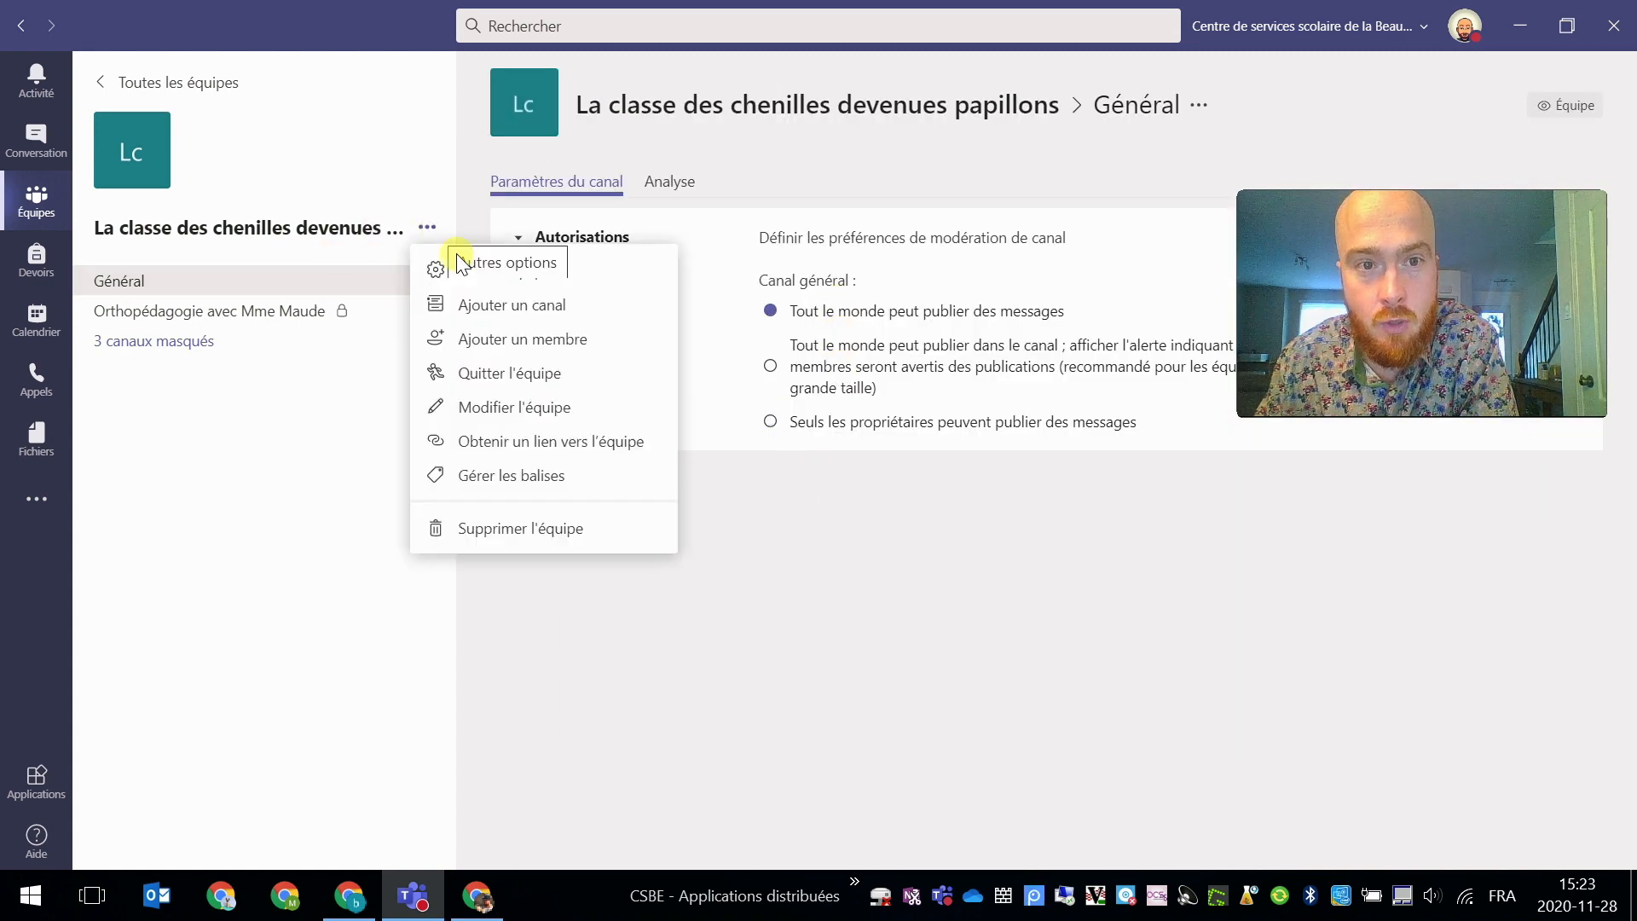
left_click(464, 268)
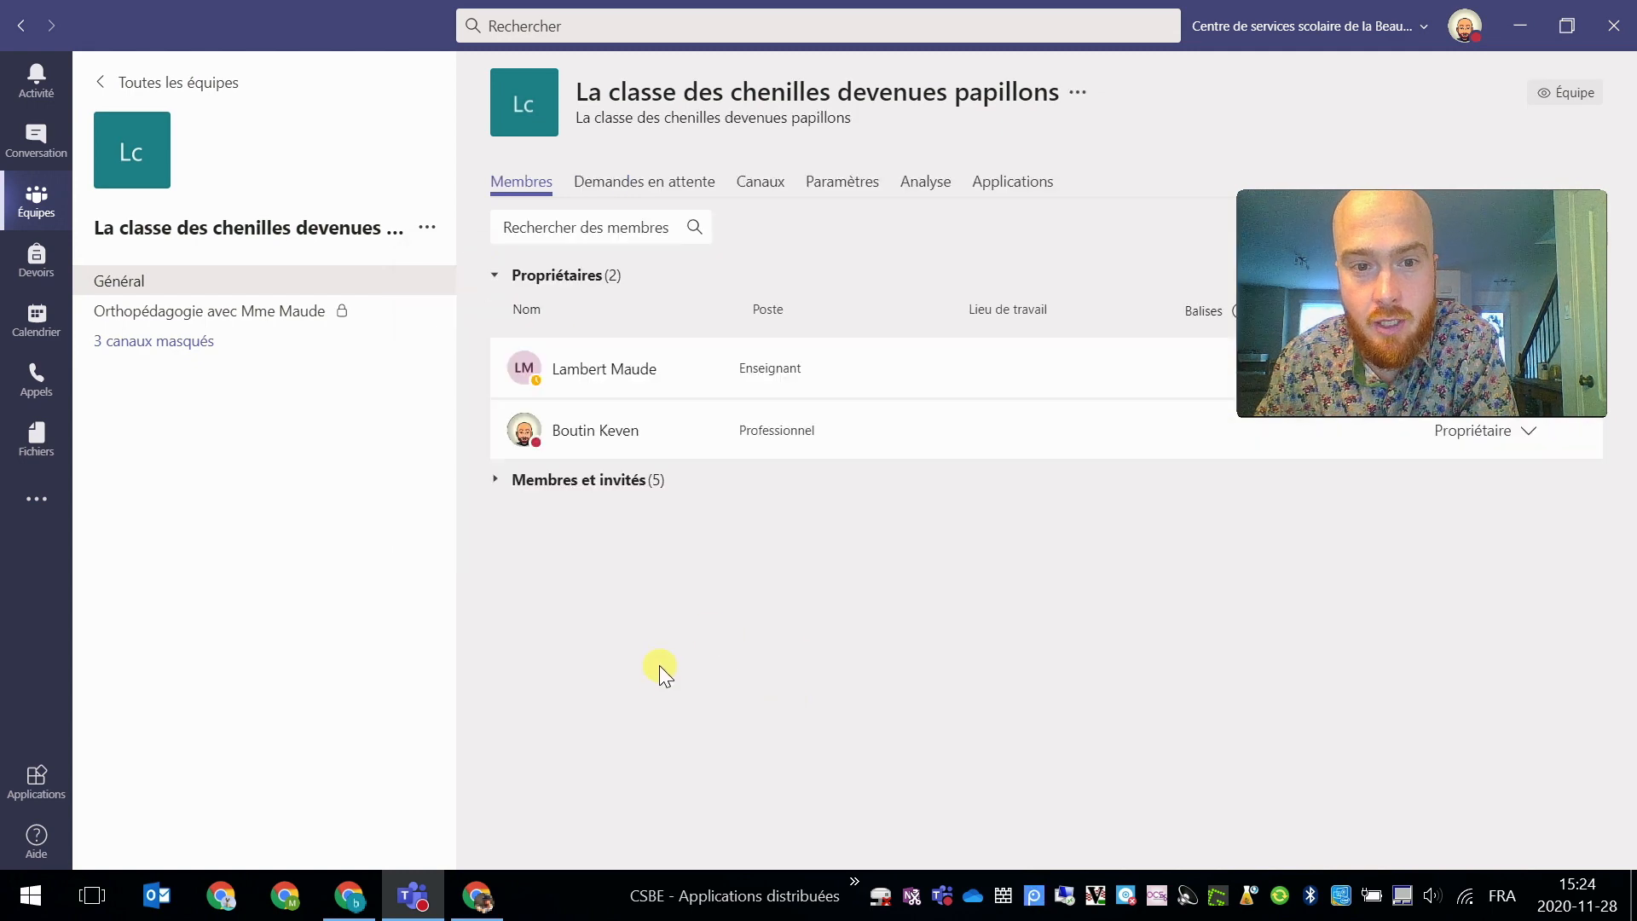
left_click(591, 479)
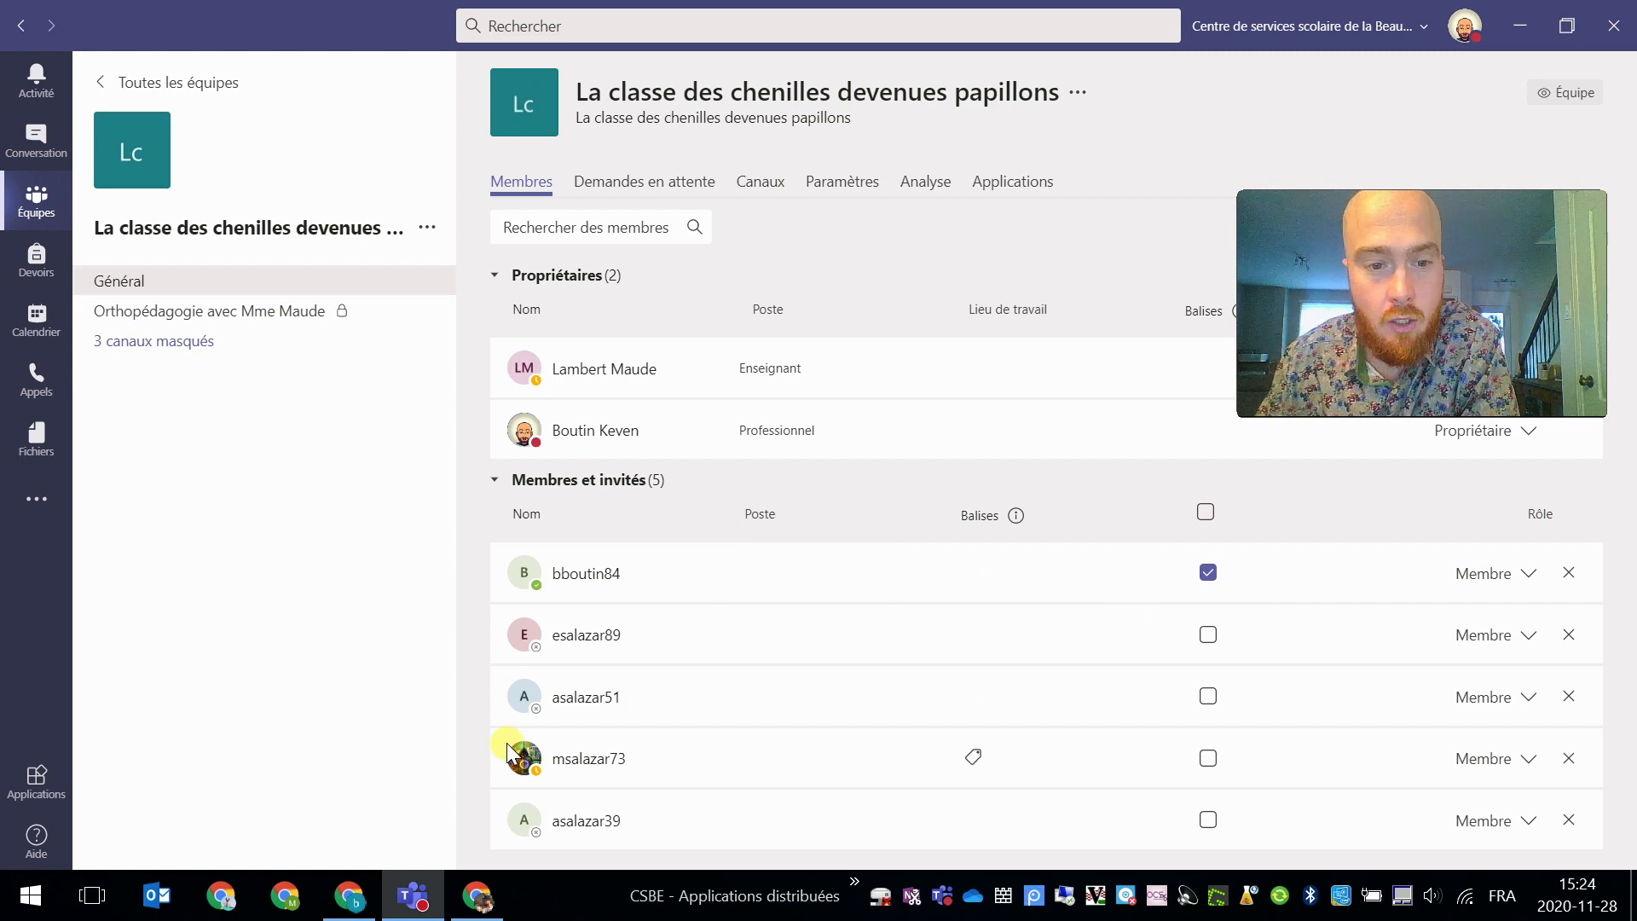
Switch to the student's Teams session, reload the Général channel, and start a new conversation to check whether the muted student can post
left_click(360, 906)
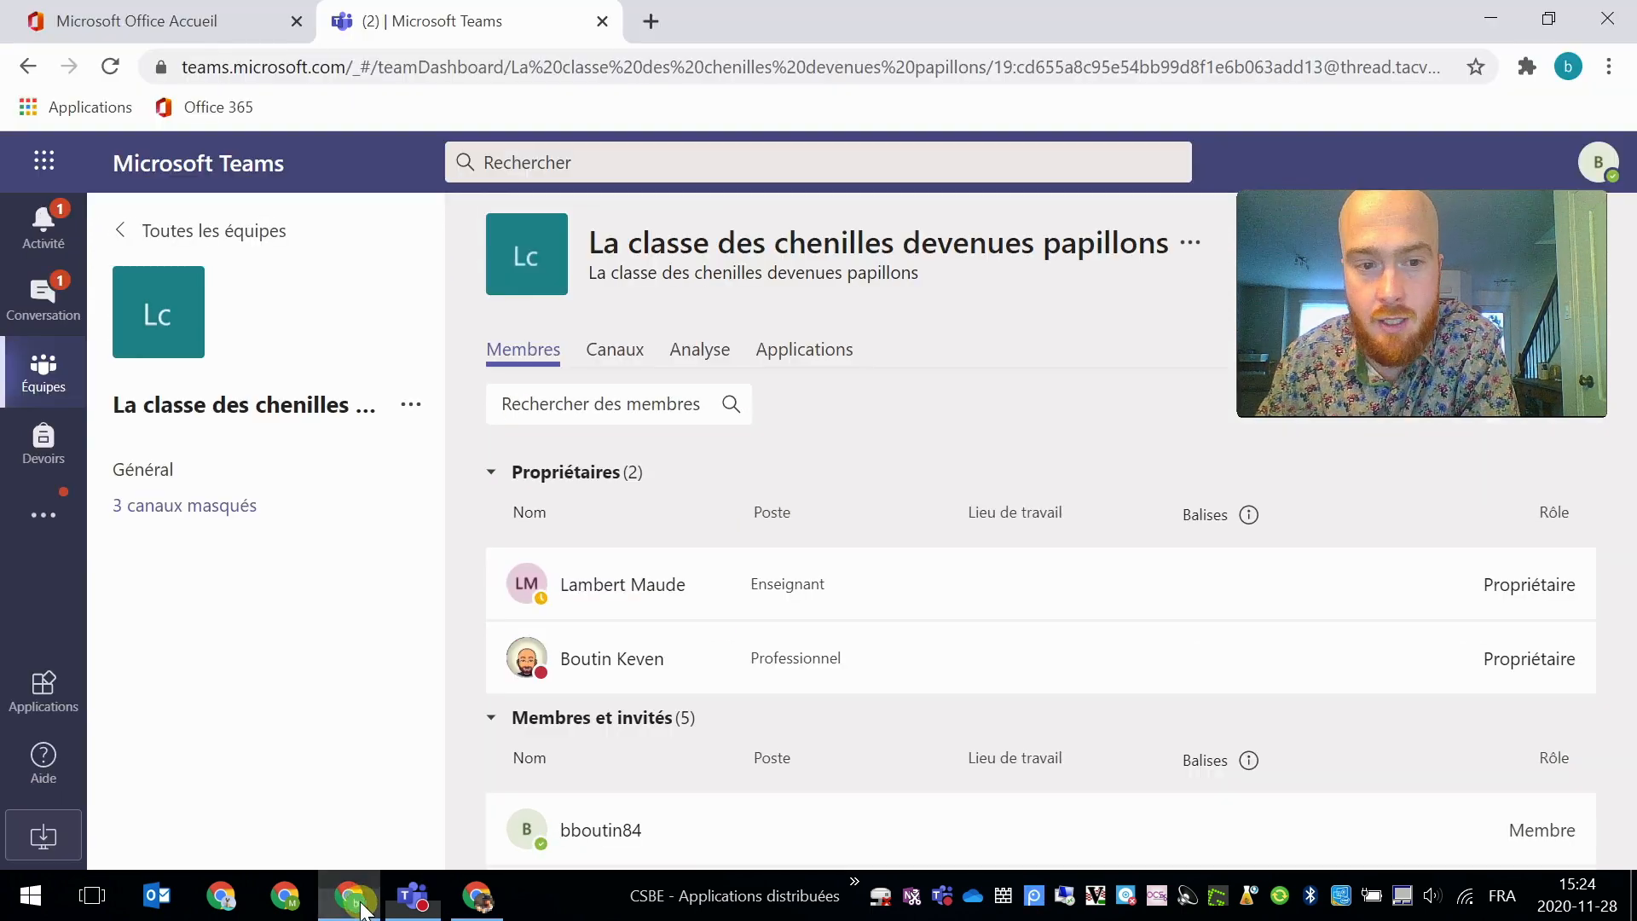
left_click(179, 468)
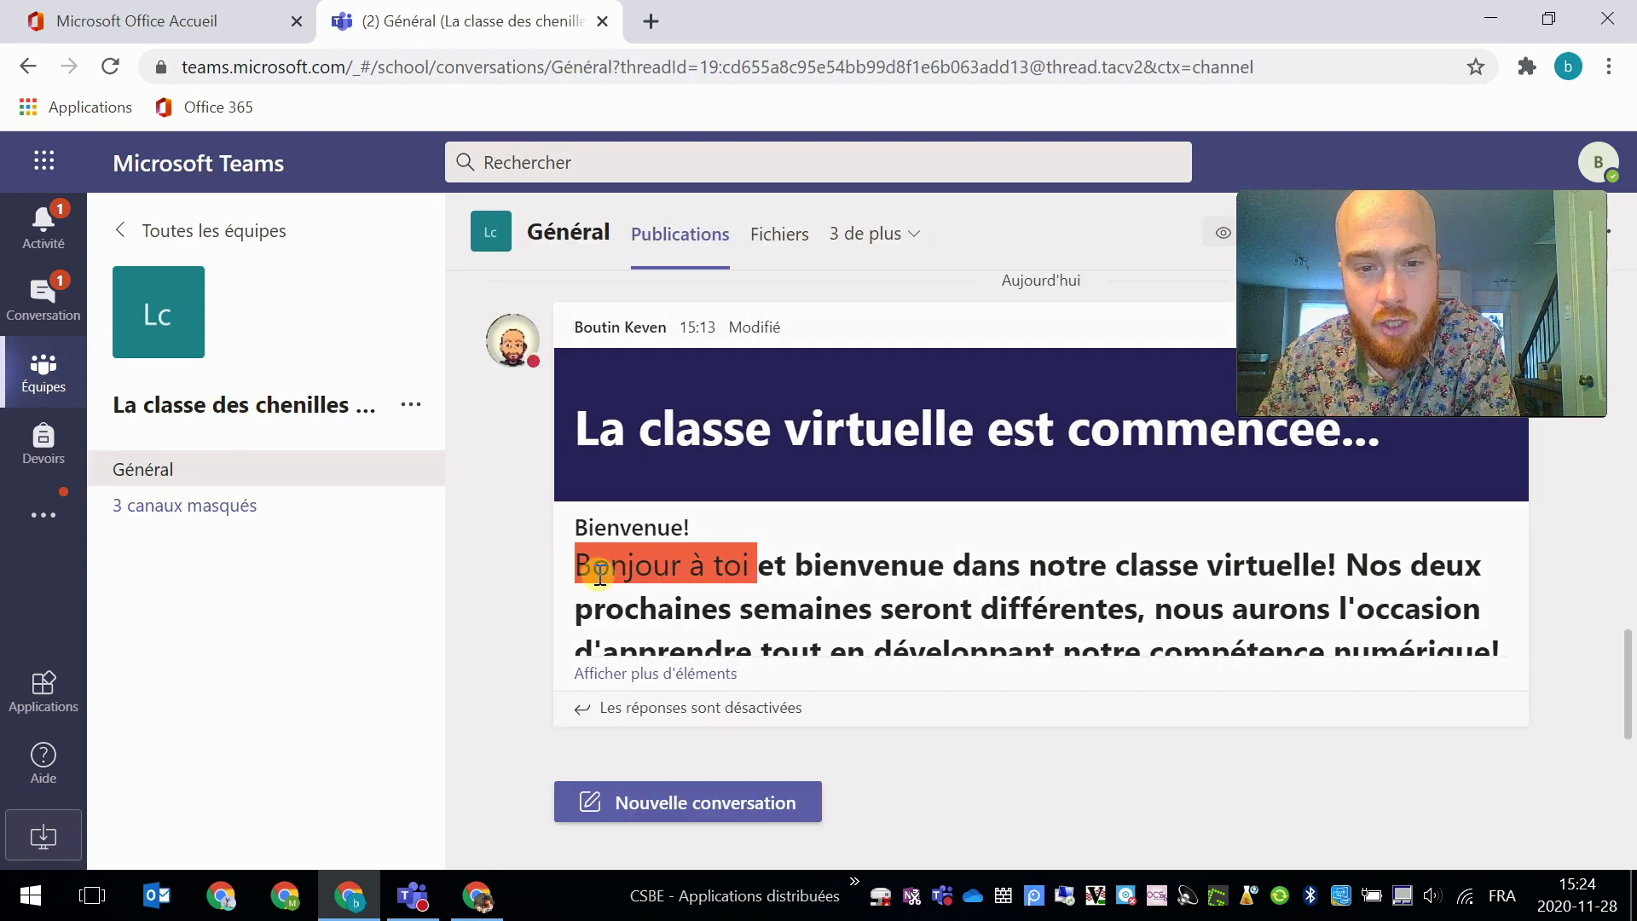
scroll(503, 486, "up", 1)
left_click(108, 68)
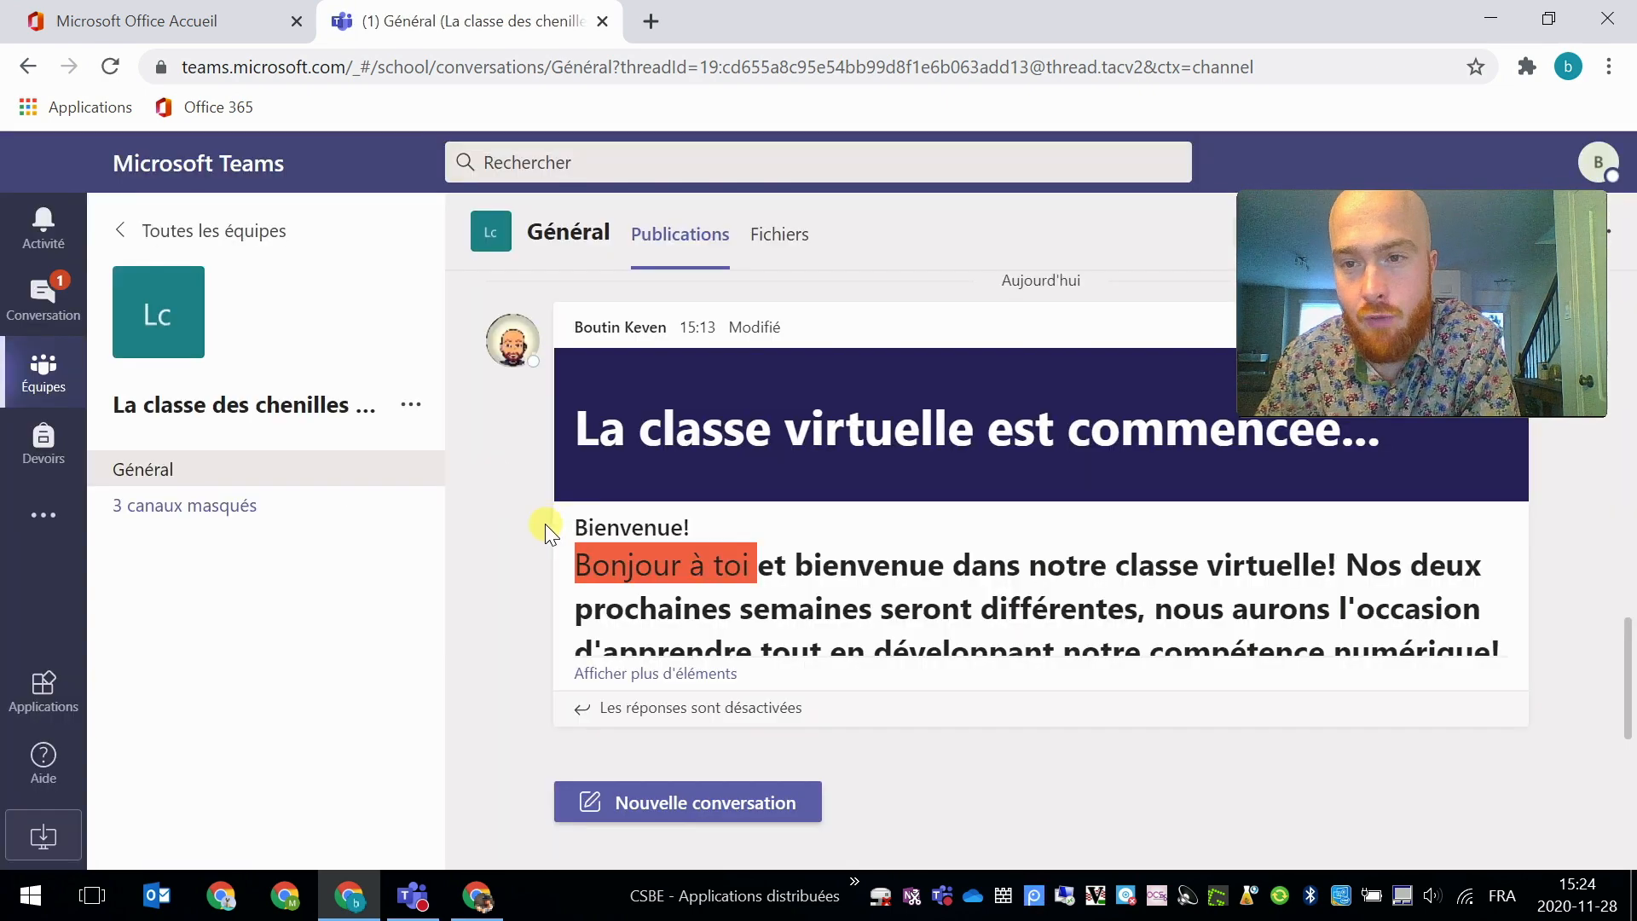
left_click(672, 805)
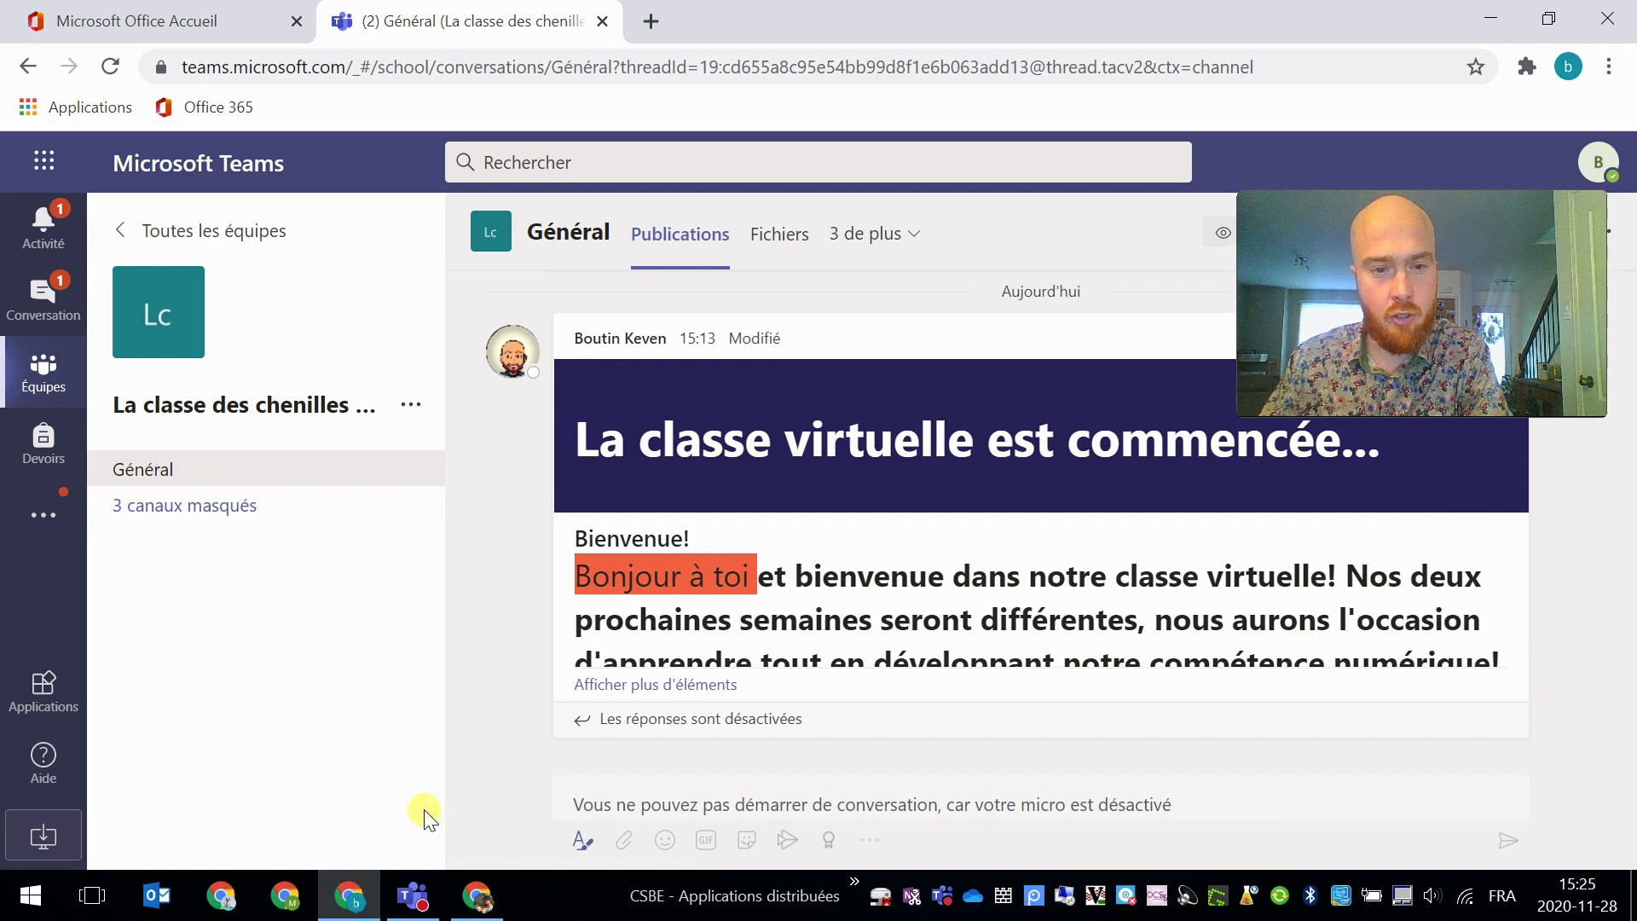
Switch back to the teacher's Teams app and review the Général channel's older posts back to the ended-meeting notices of 11 November 2020
left_click(428, 909)
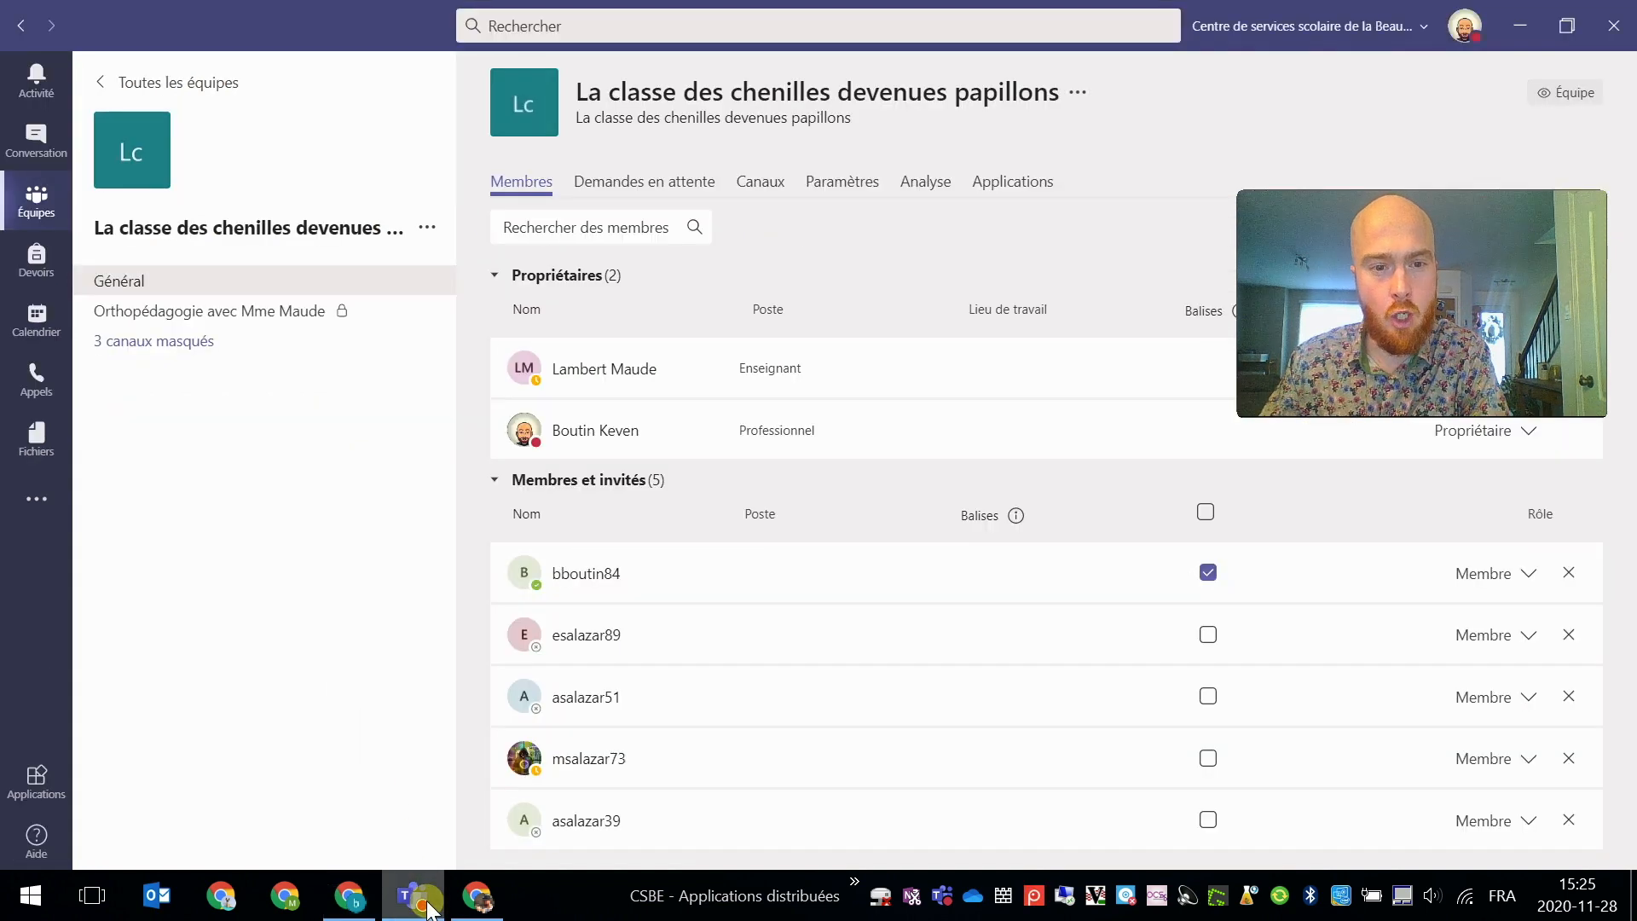
left_click(218, 287)
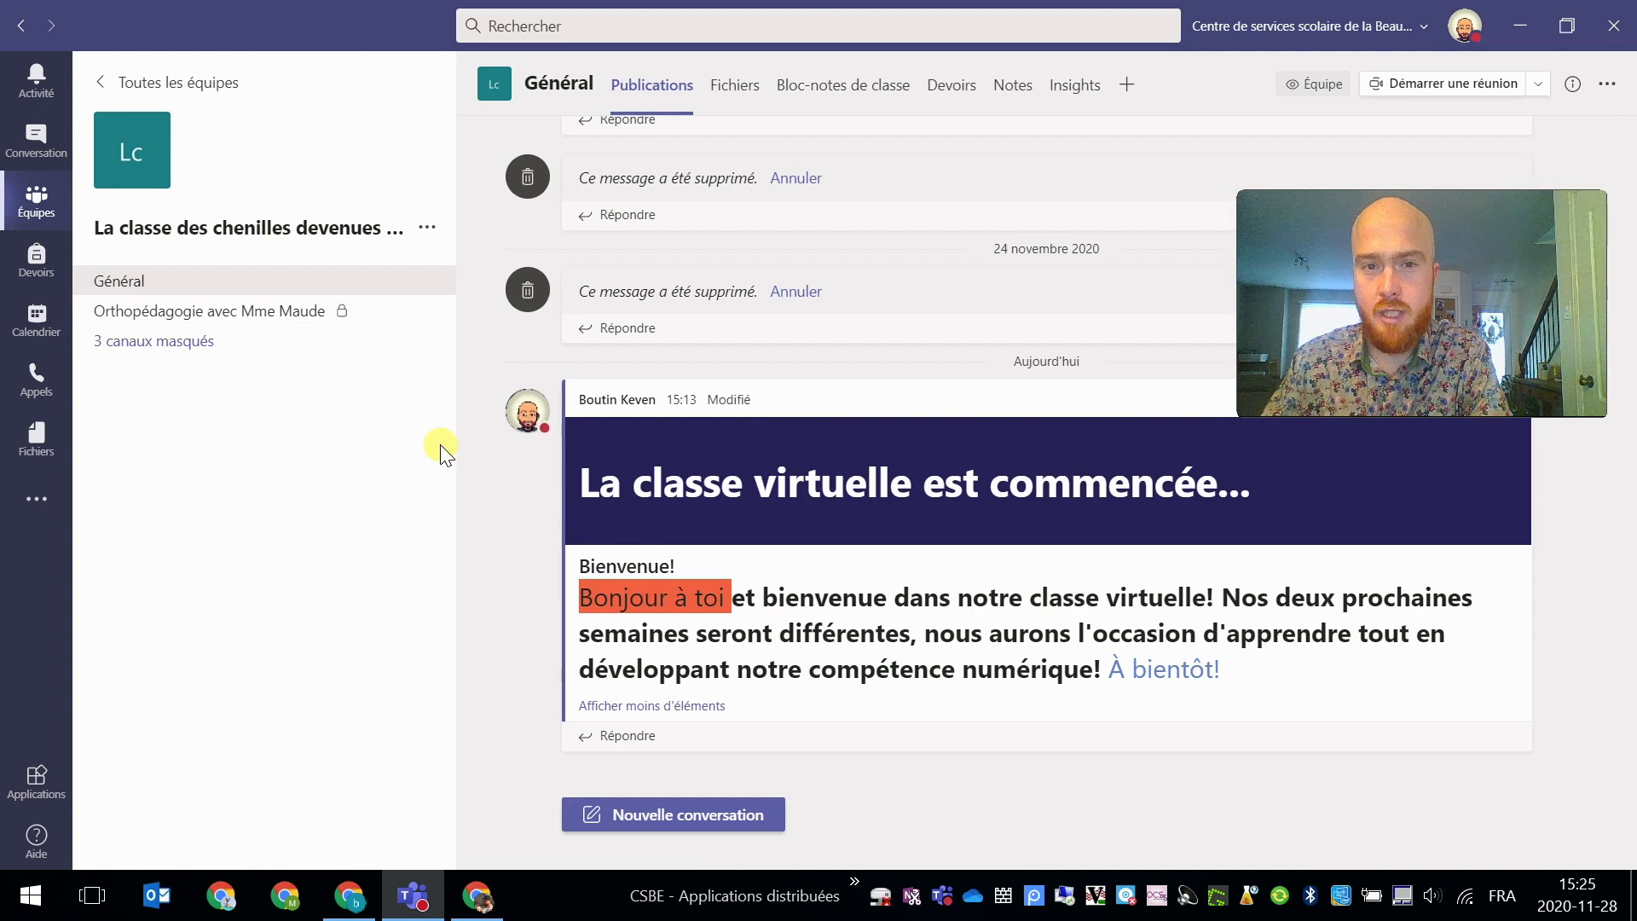
scroll(872, 451, "up", 3)
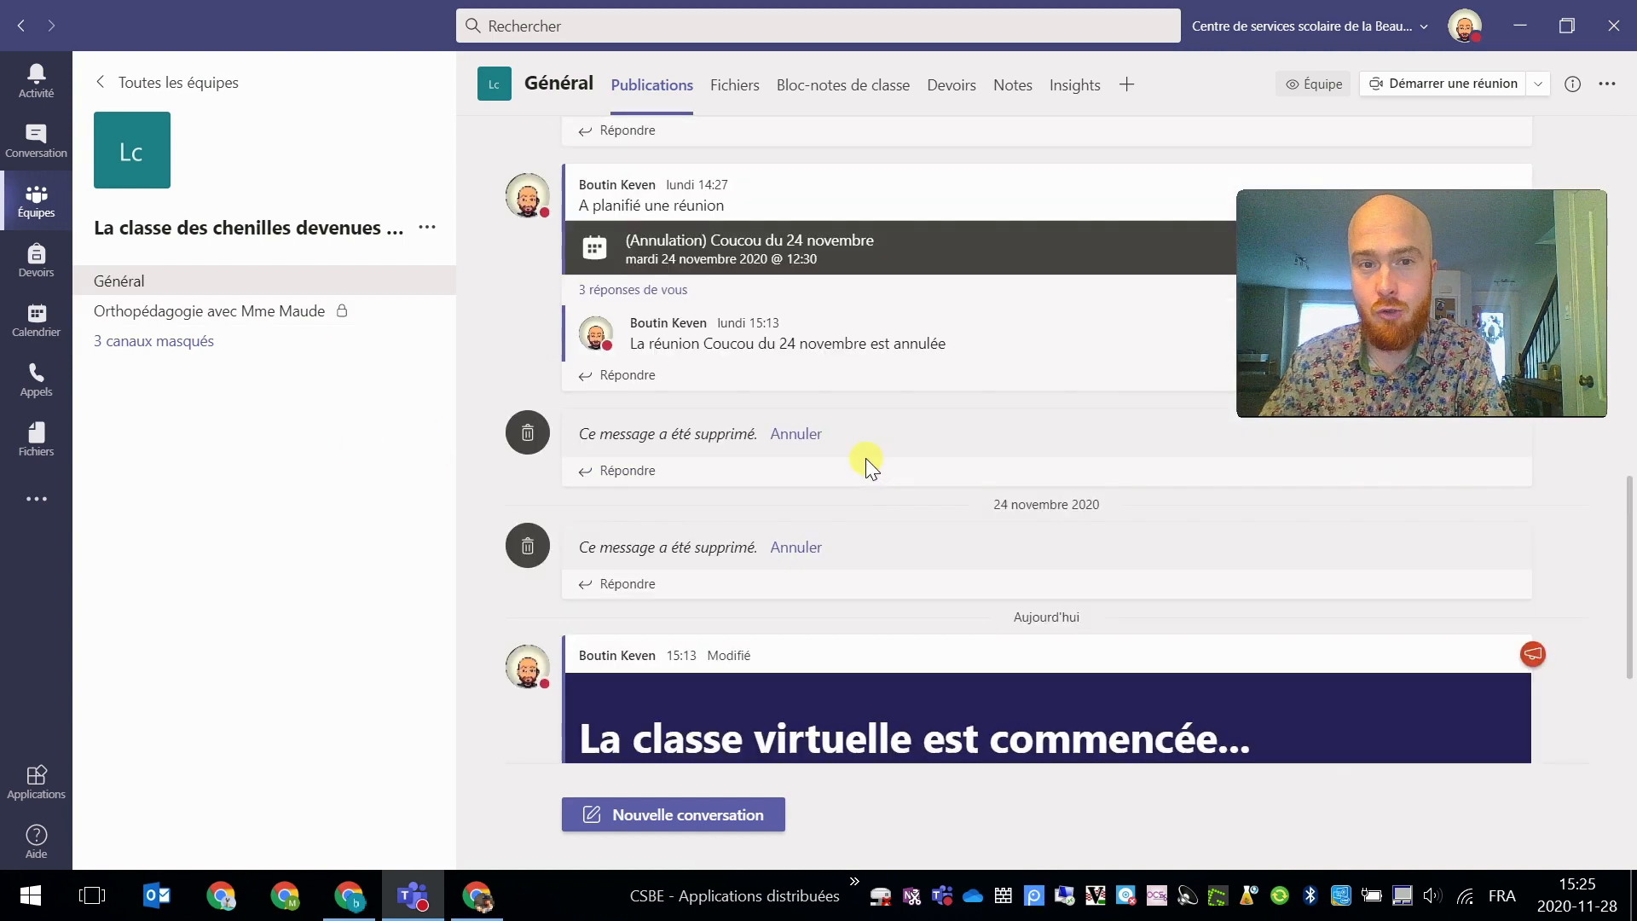
scroll(799, 494, "up", 6)
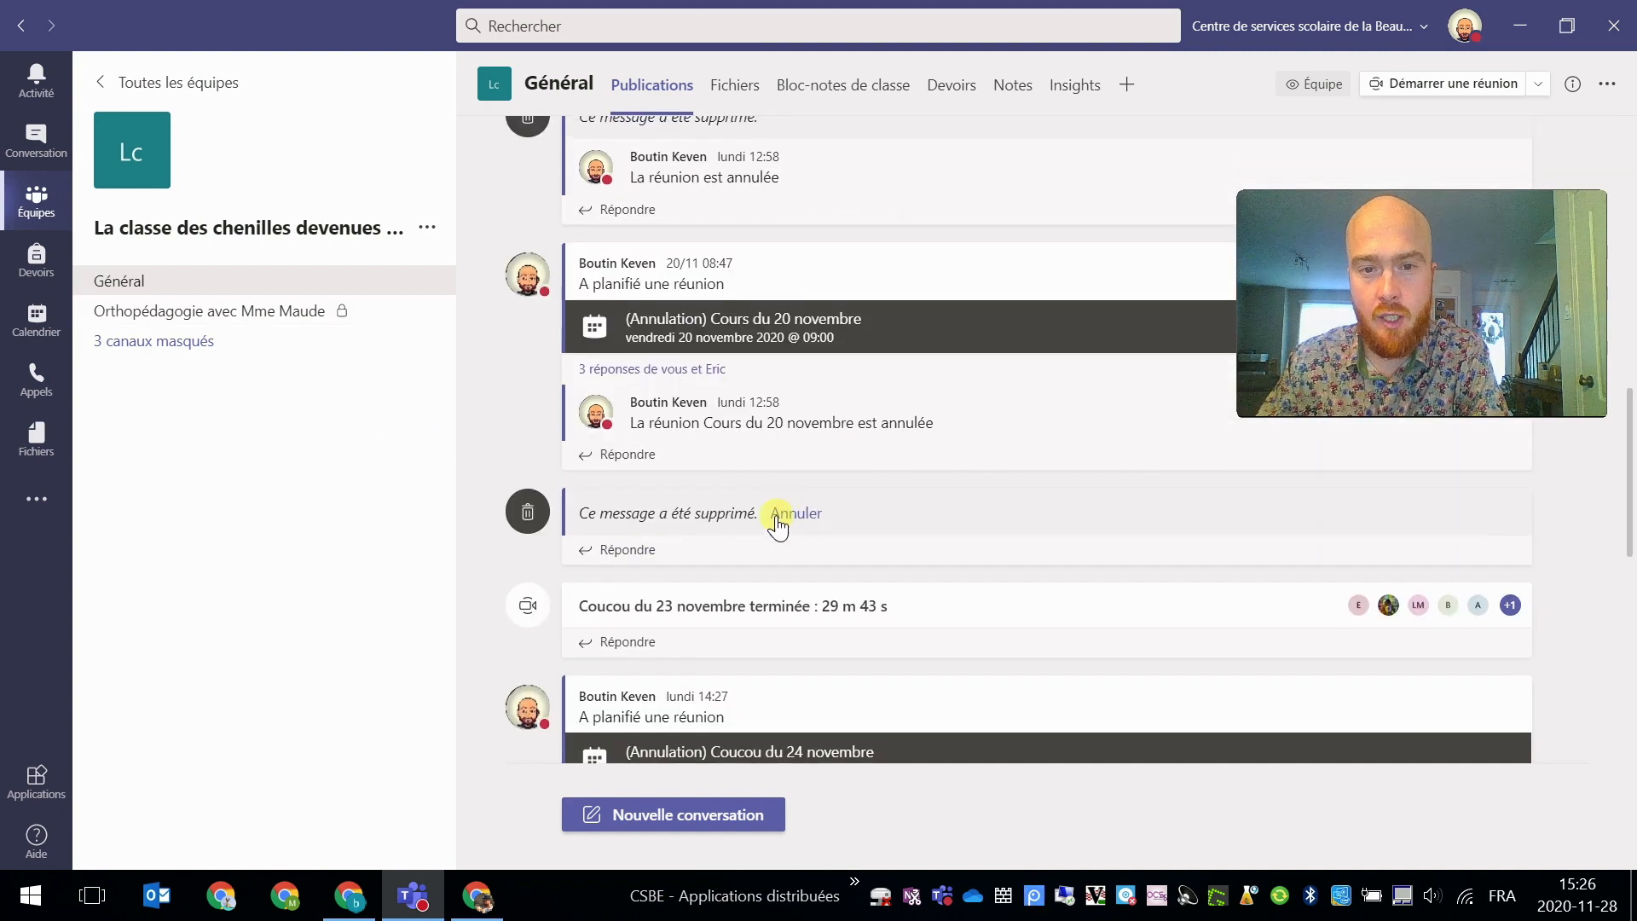
scroll(811, 665, "up", 3)
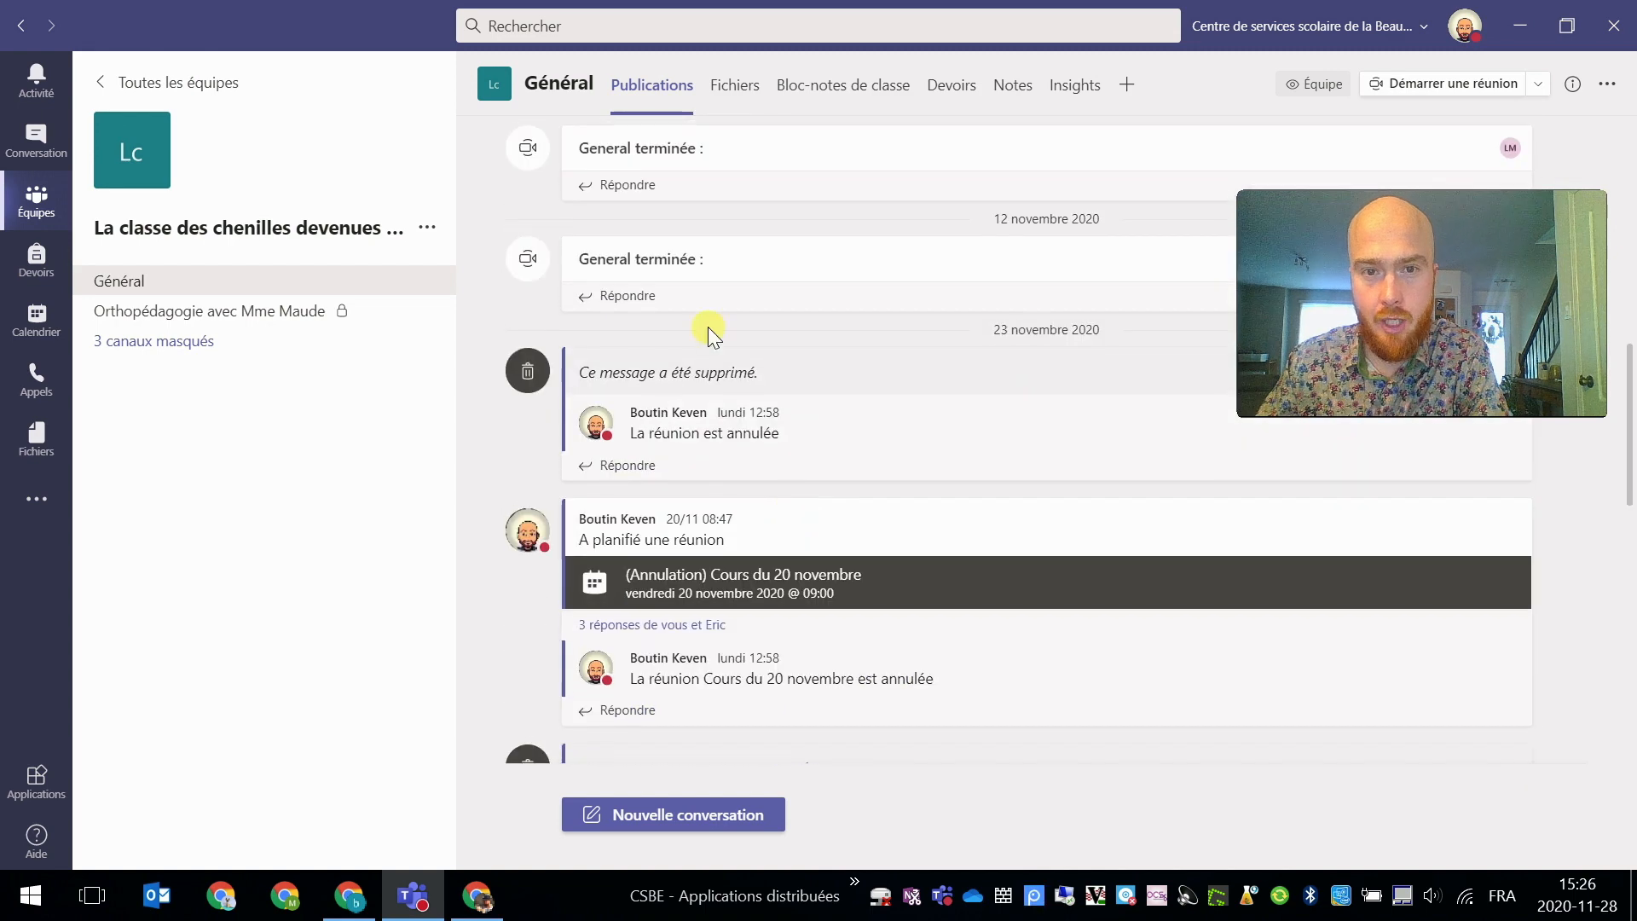
scroll(875, 478, "up", 6)
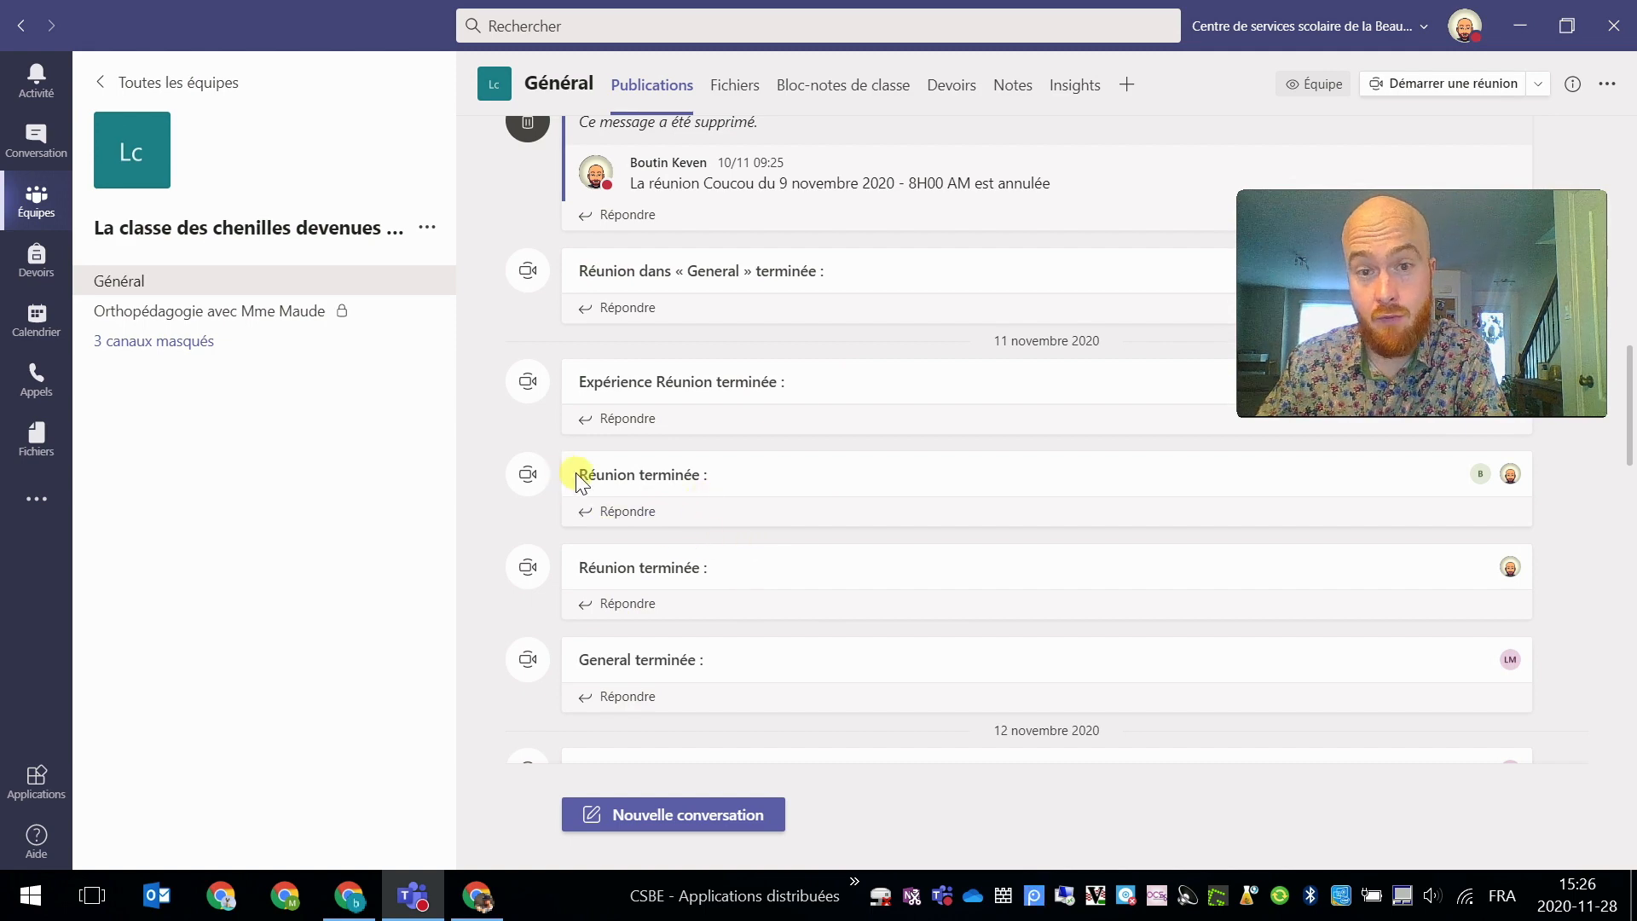
left_click_drag(716, 477, 589, 475)
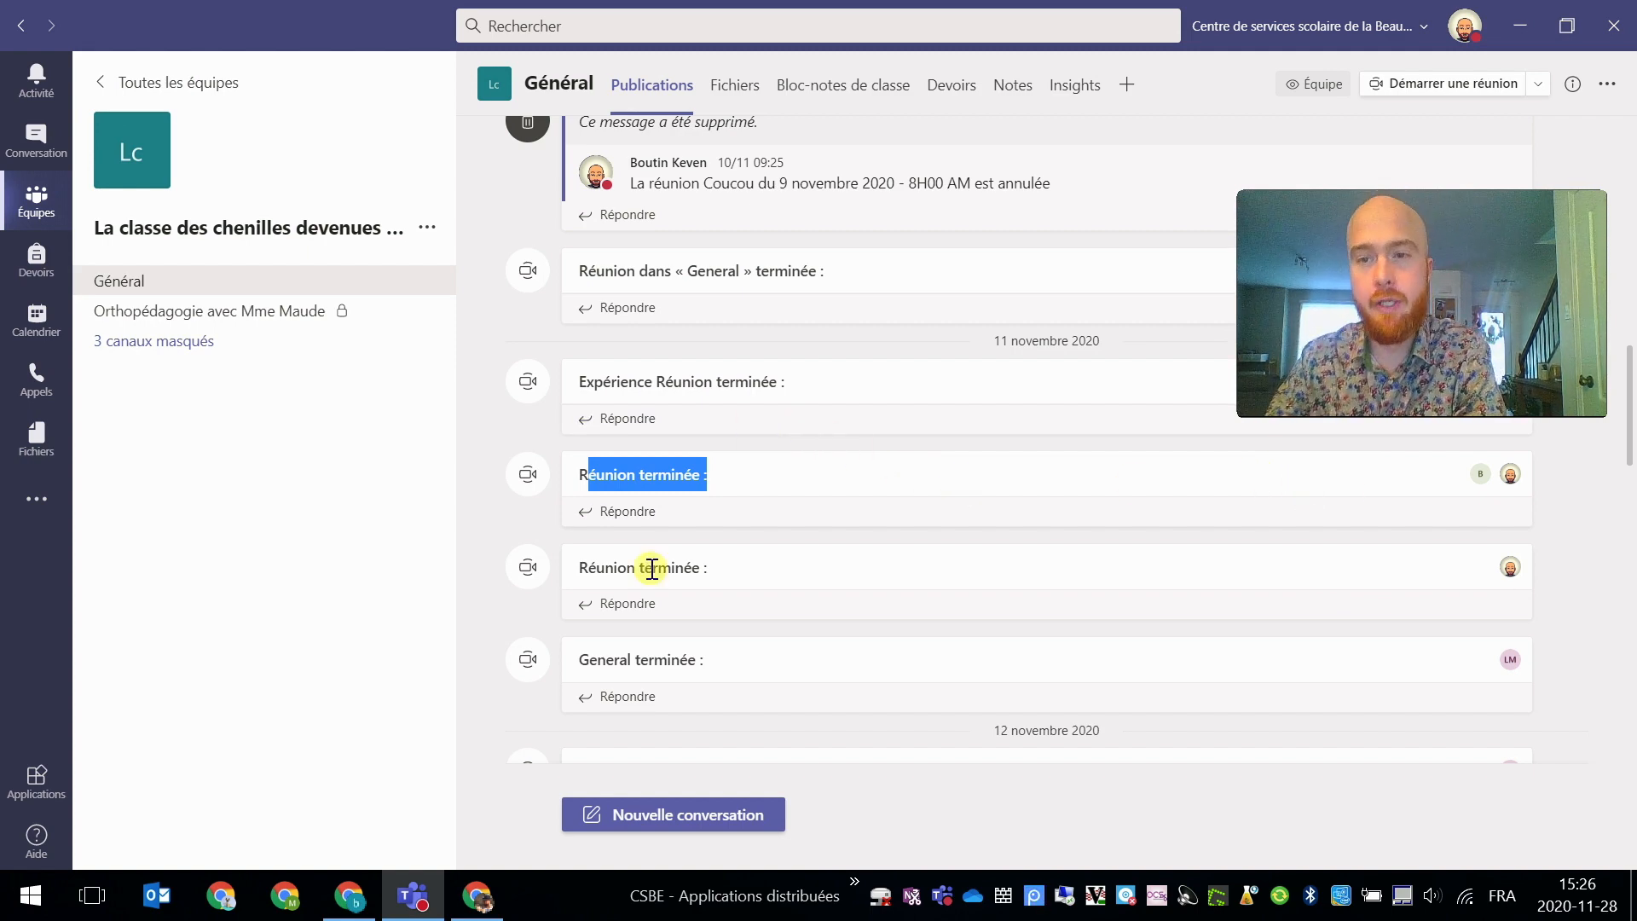
left_click(755, 592)
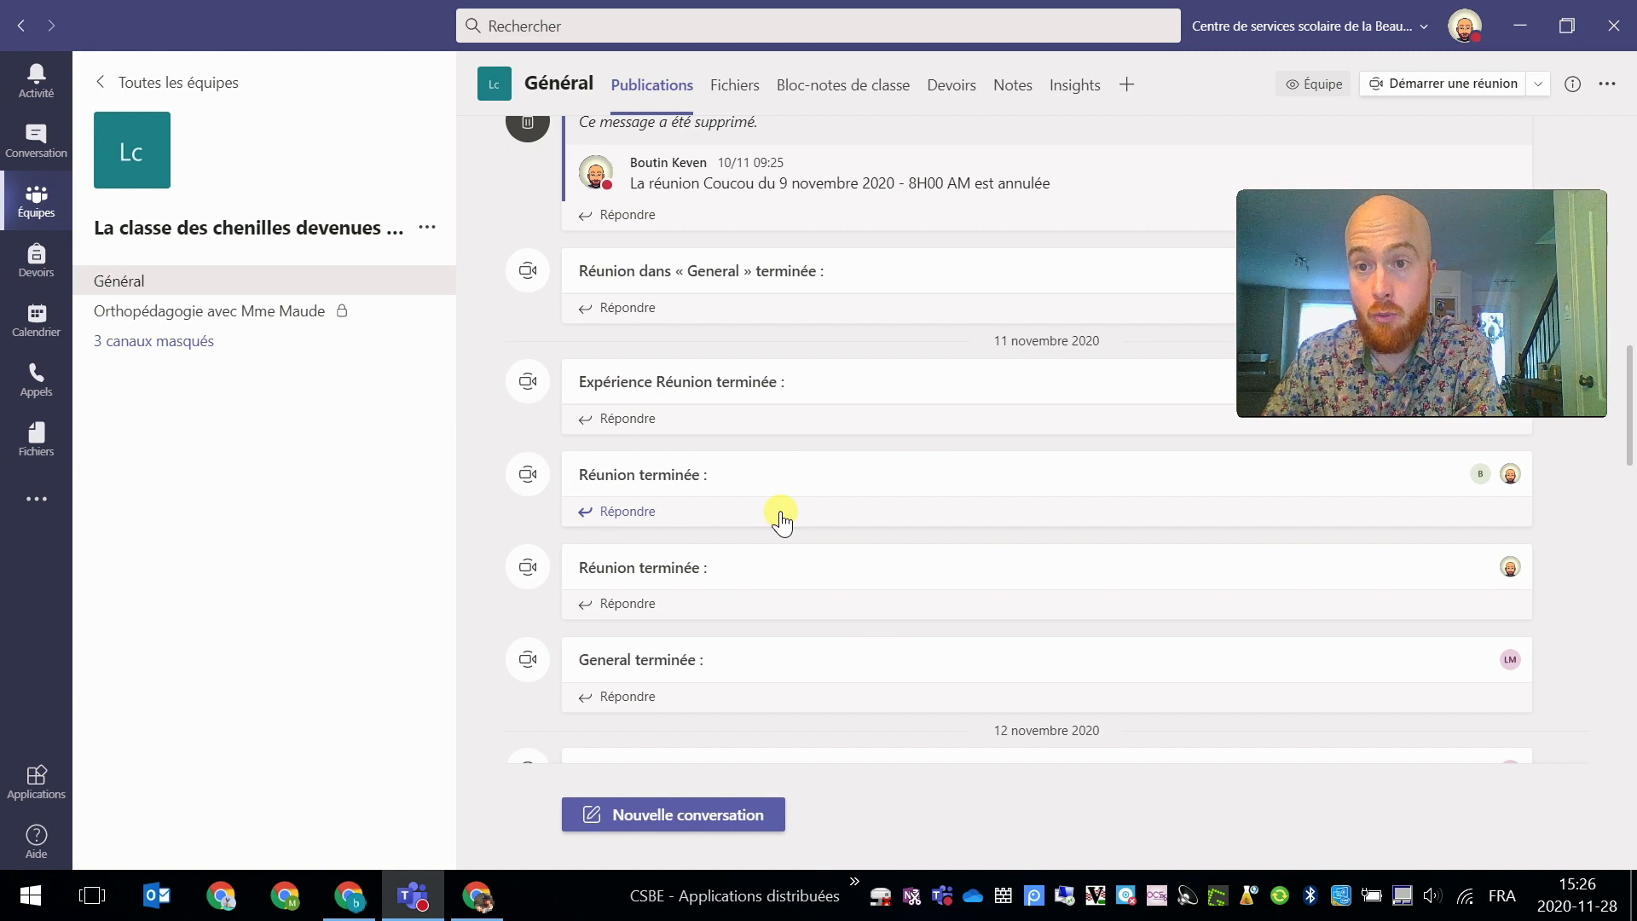
Compare today's announcement with the cancelled-meeting and "General terminée" notices in the Général channel, and return to the latest post
scroll(1119, 712, "down", 10)
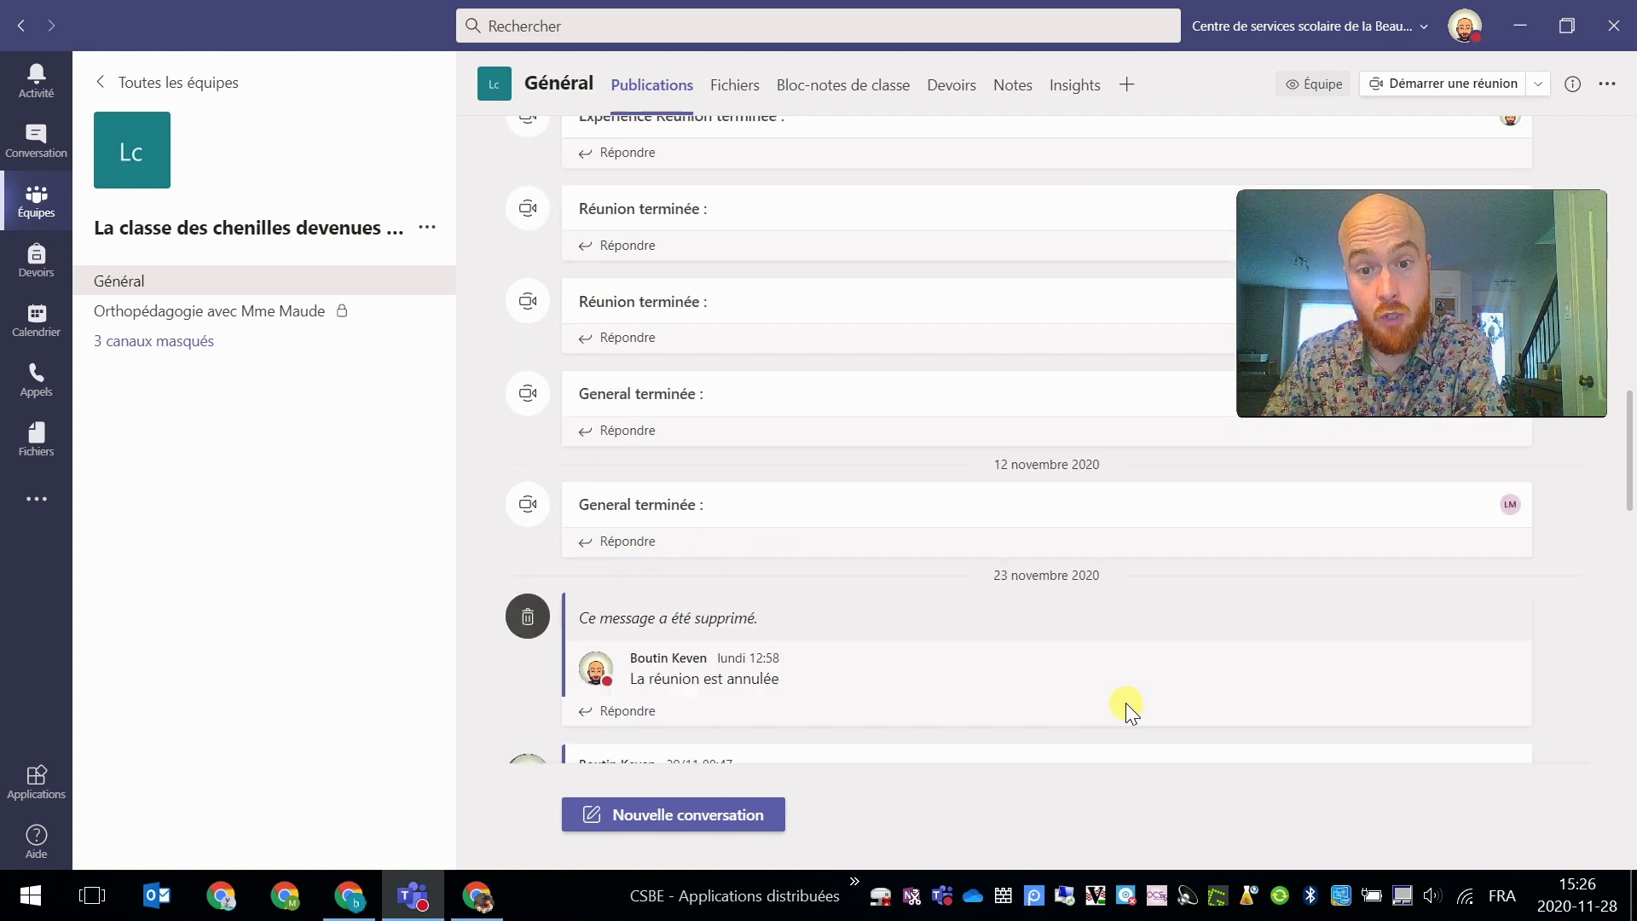
scroll(1126, 693, "down", 2)
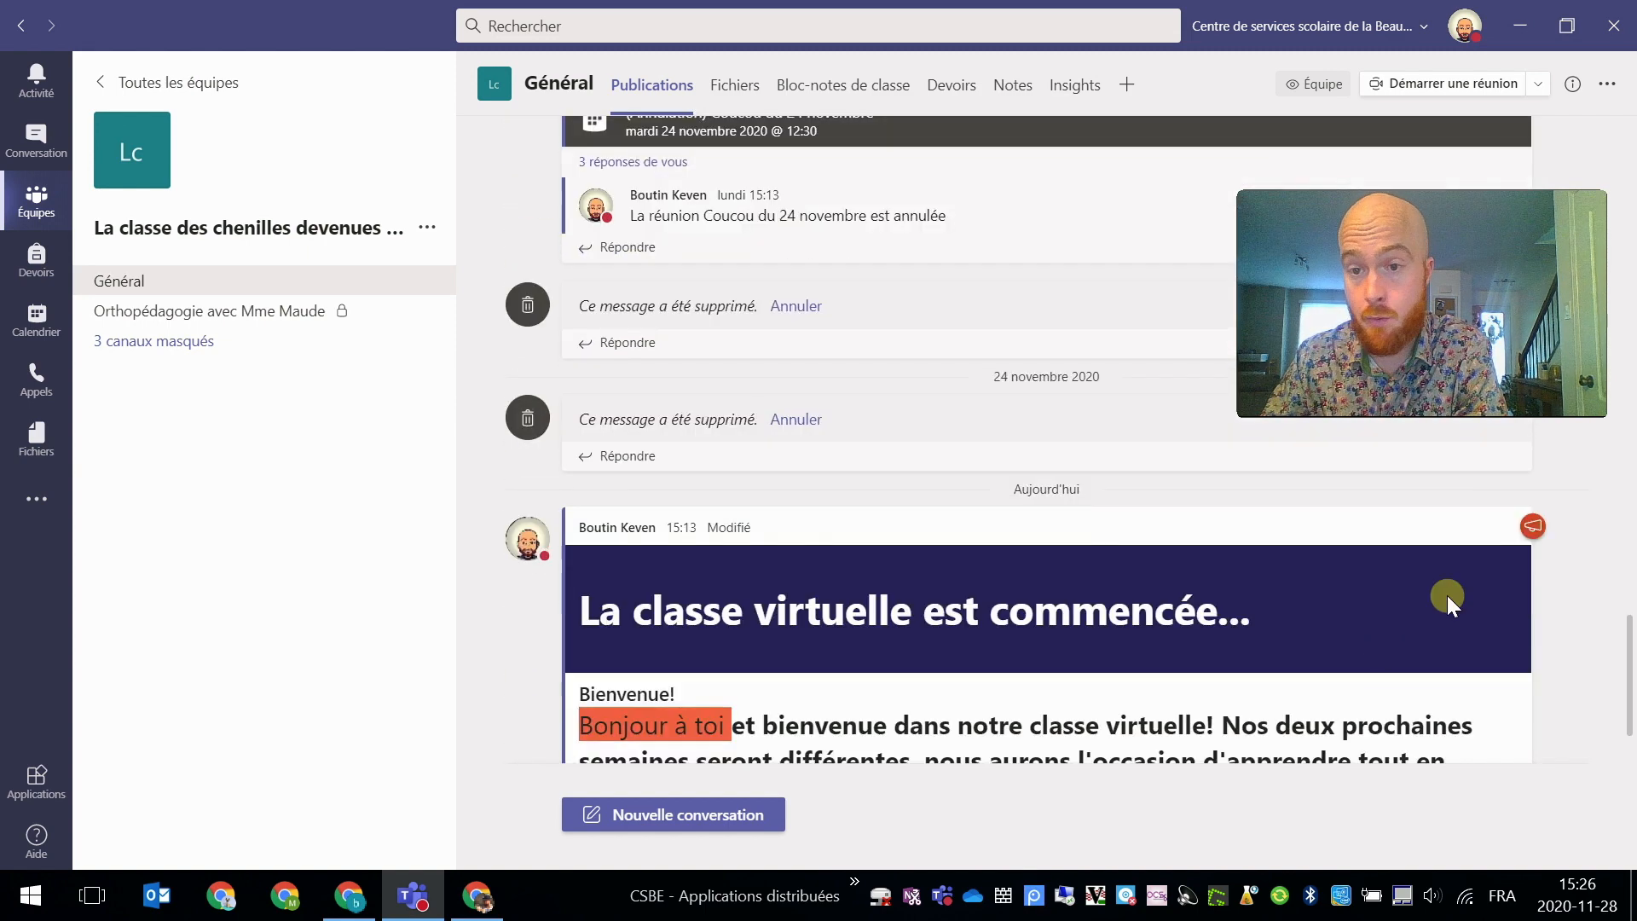
scroll(846, 549, "up", 8)
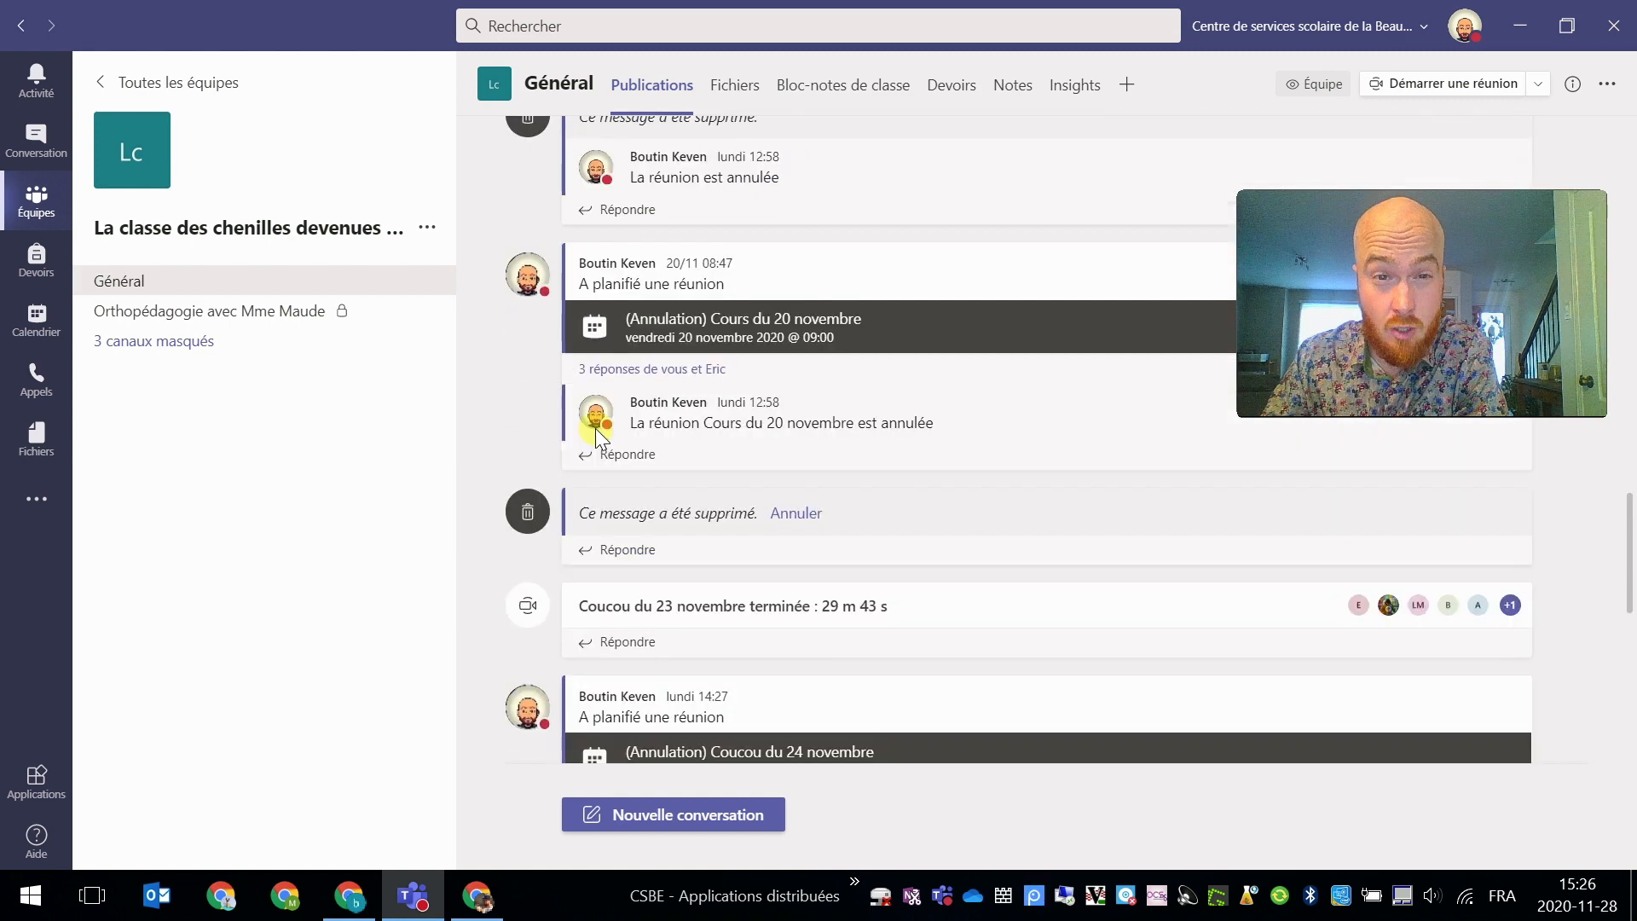
scroll(622, 388, "up", 3)
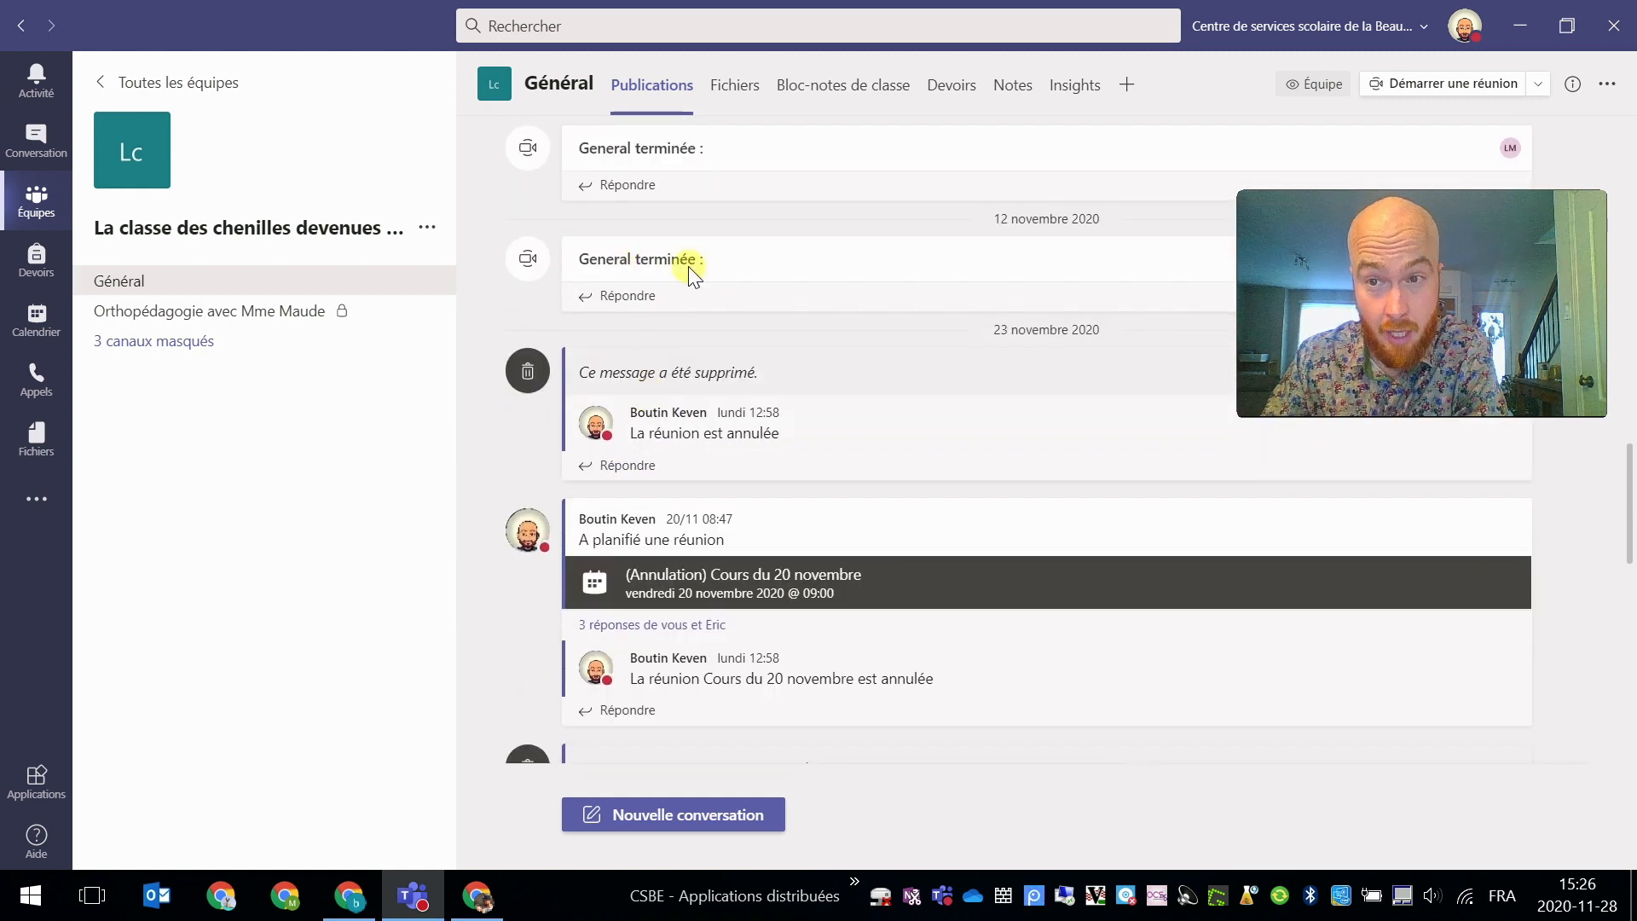
scroll(666, 271, "up", 2)
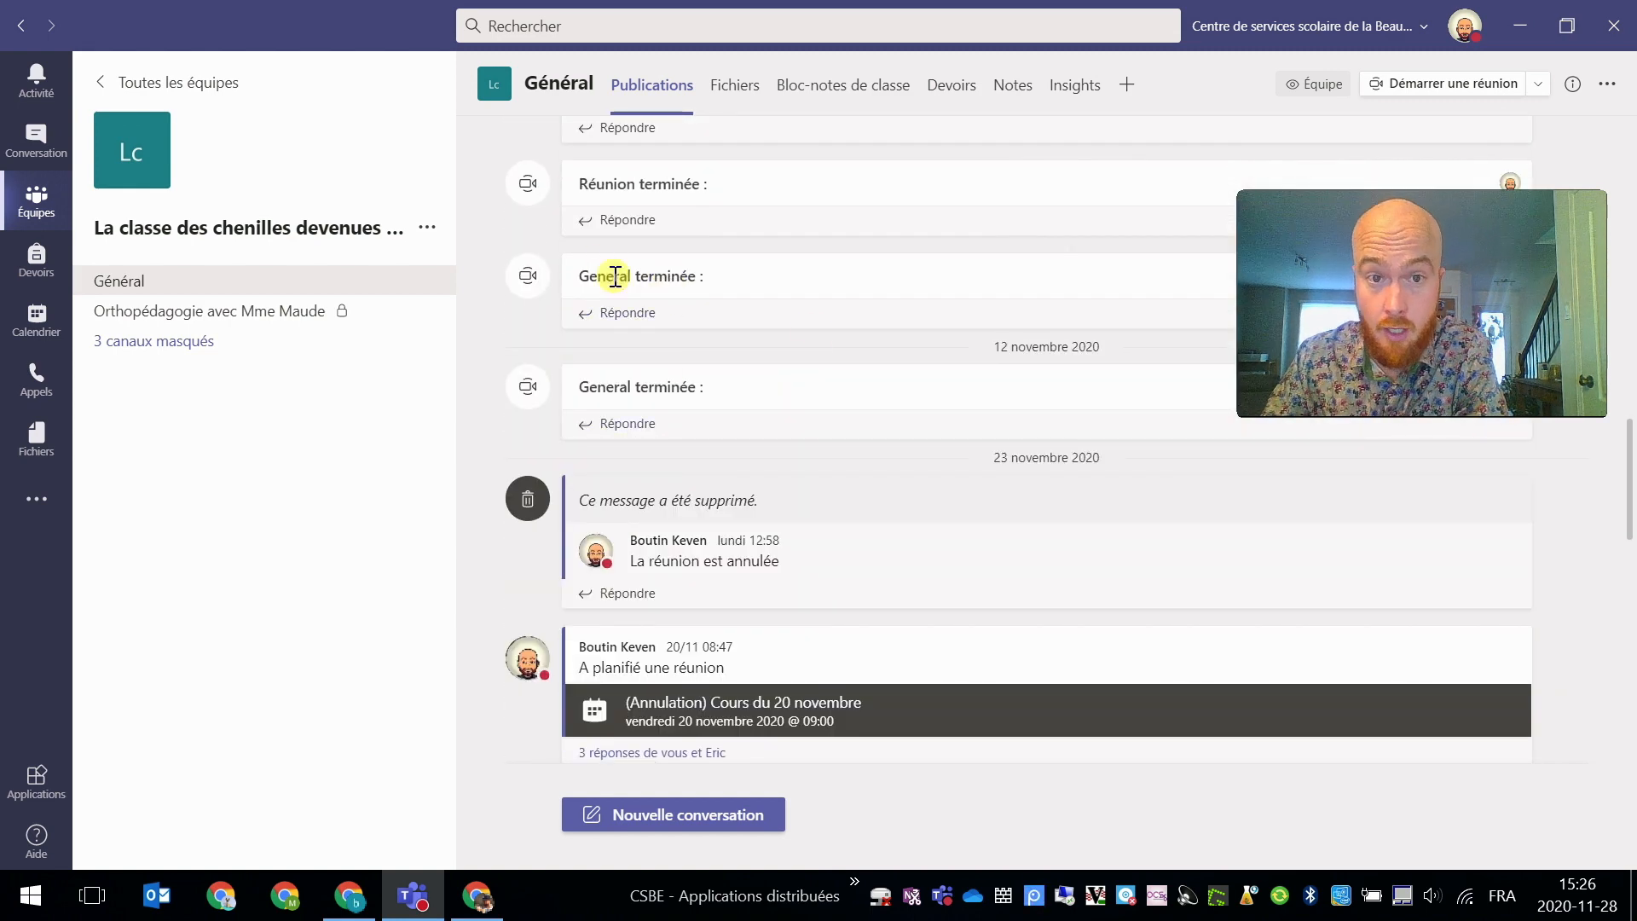
left_click_drag(586, 271, 767, 270)
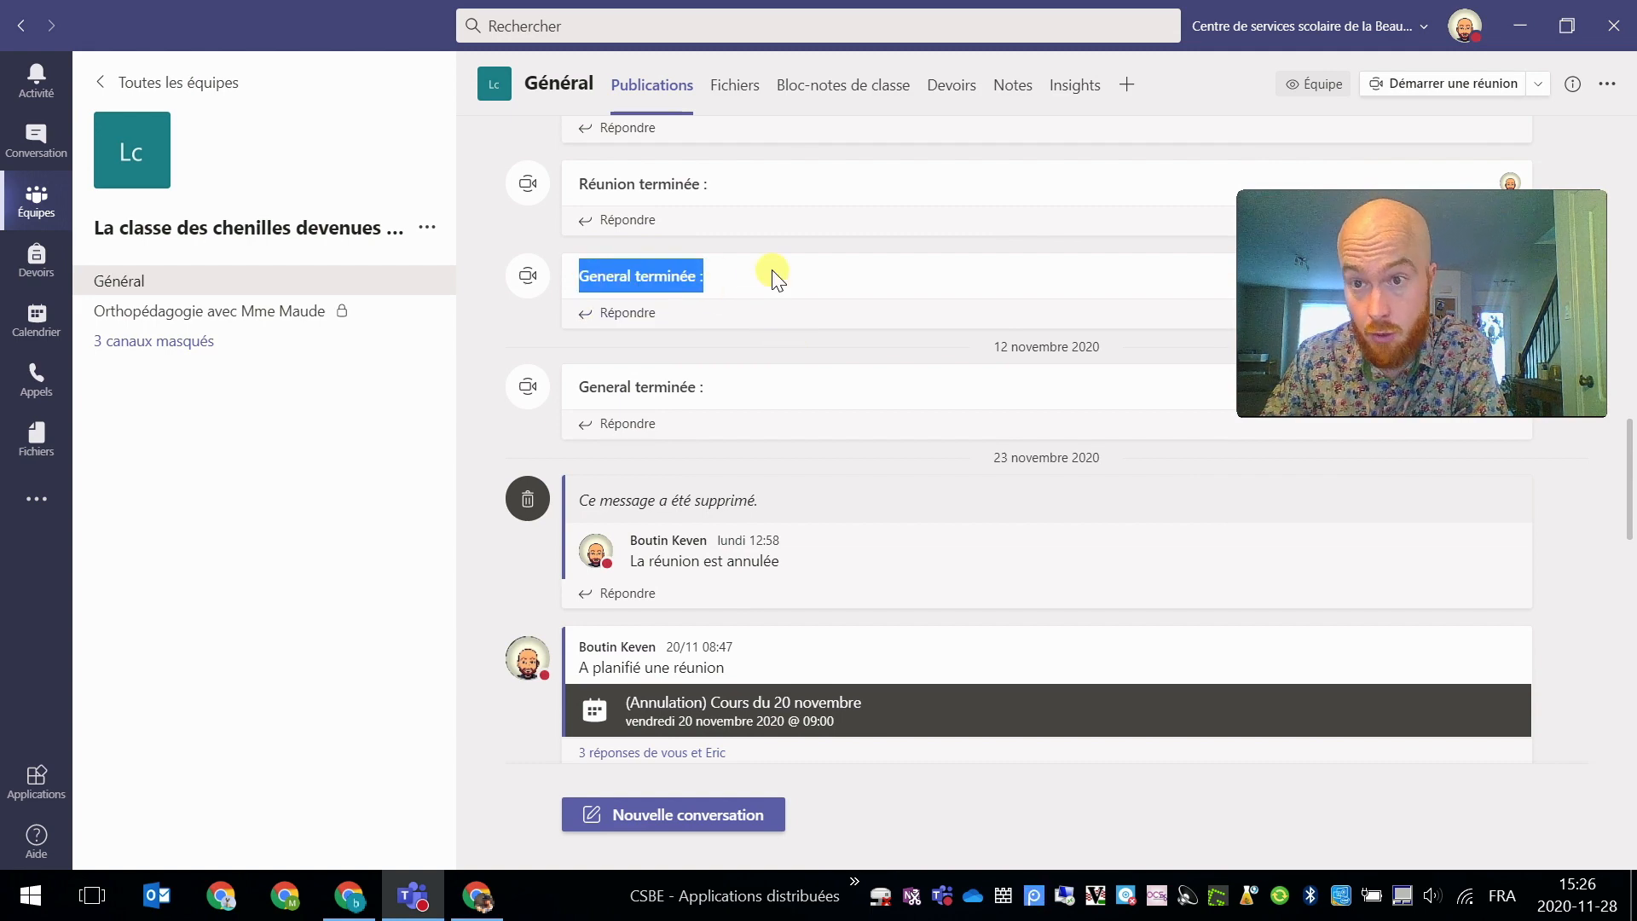
scroll(980, 385, "down", 6)
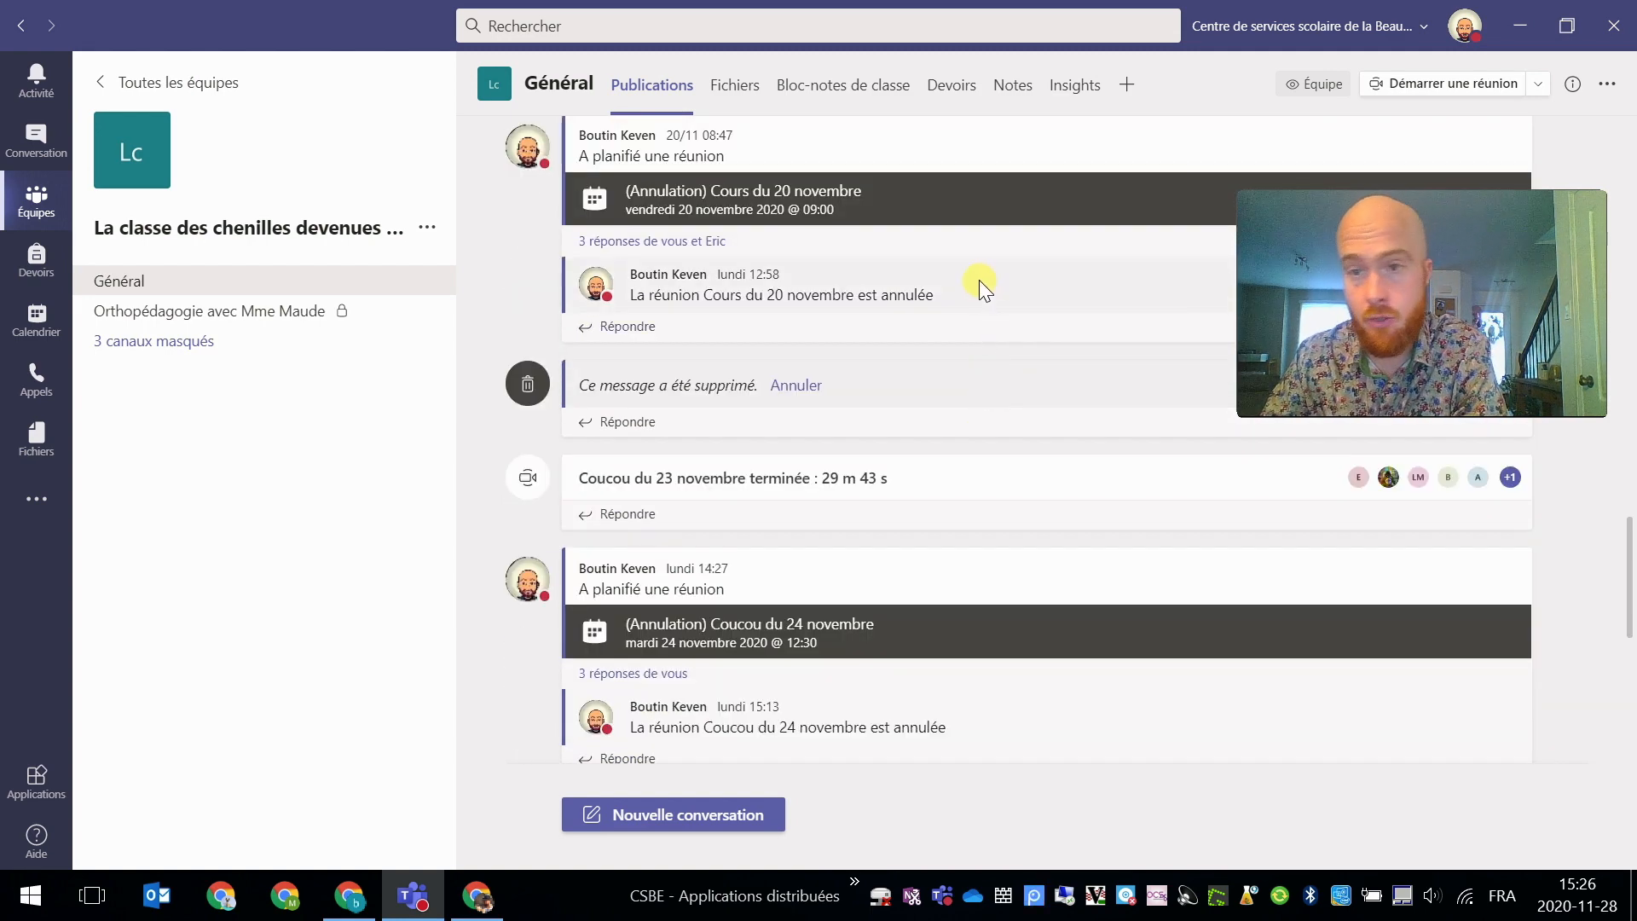
scroll(979, 279, "down", 5)
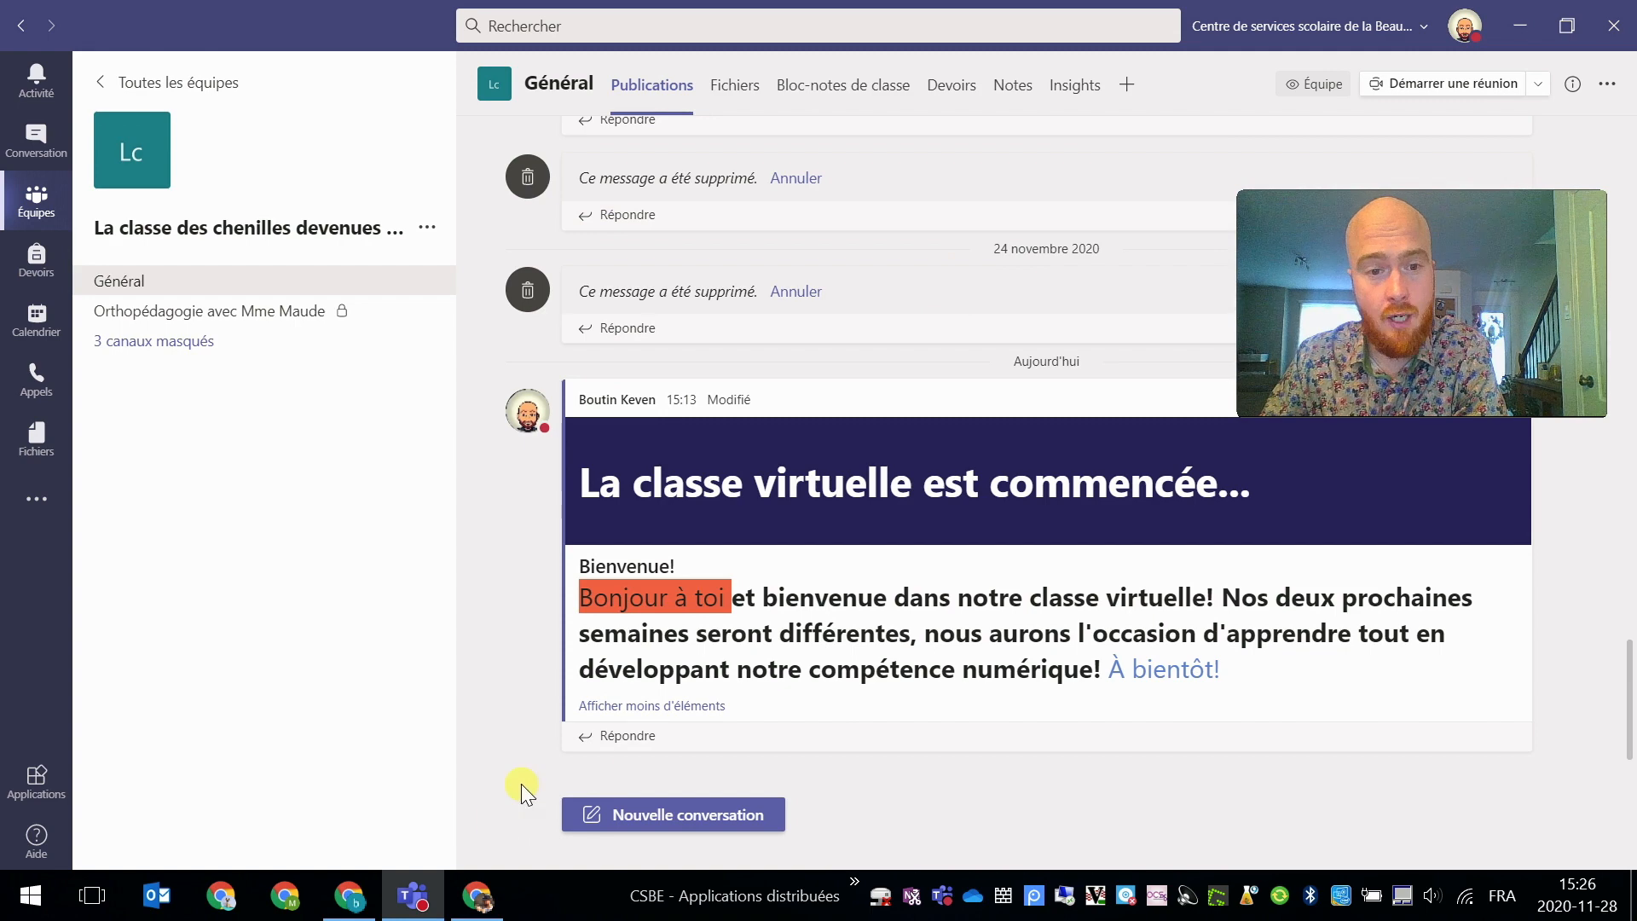
Switch to the Google Slides presentation in the browser and start presenting from slide 63, "Mission!"
left_click(487, 909)
scroll(196, 750, "down", 3)
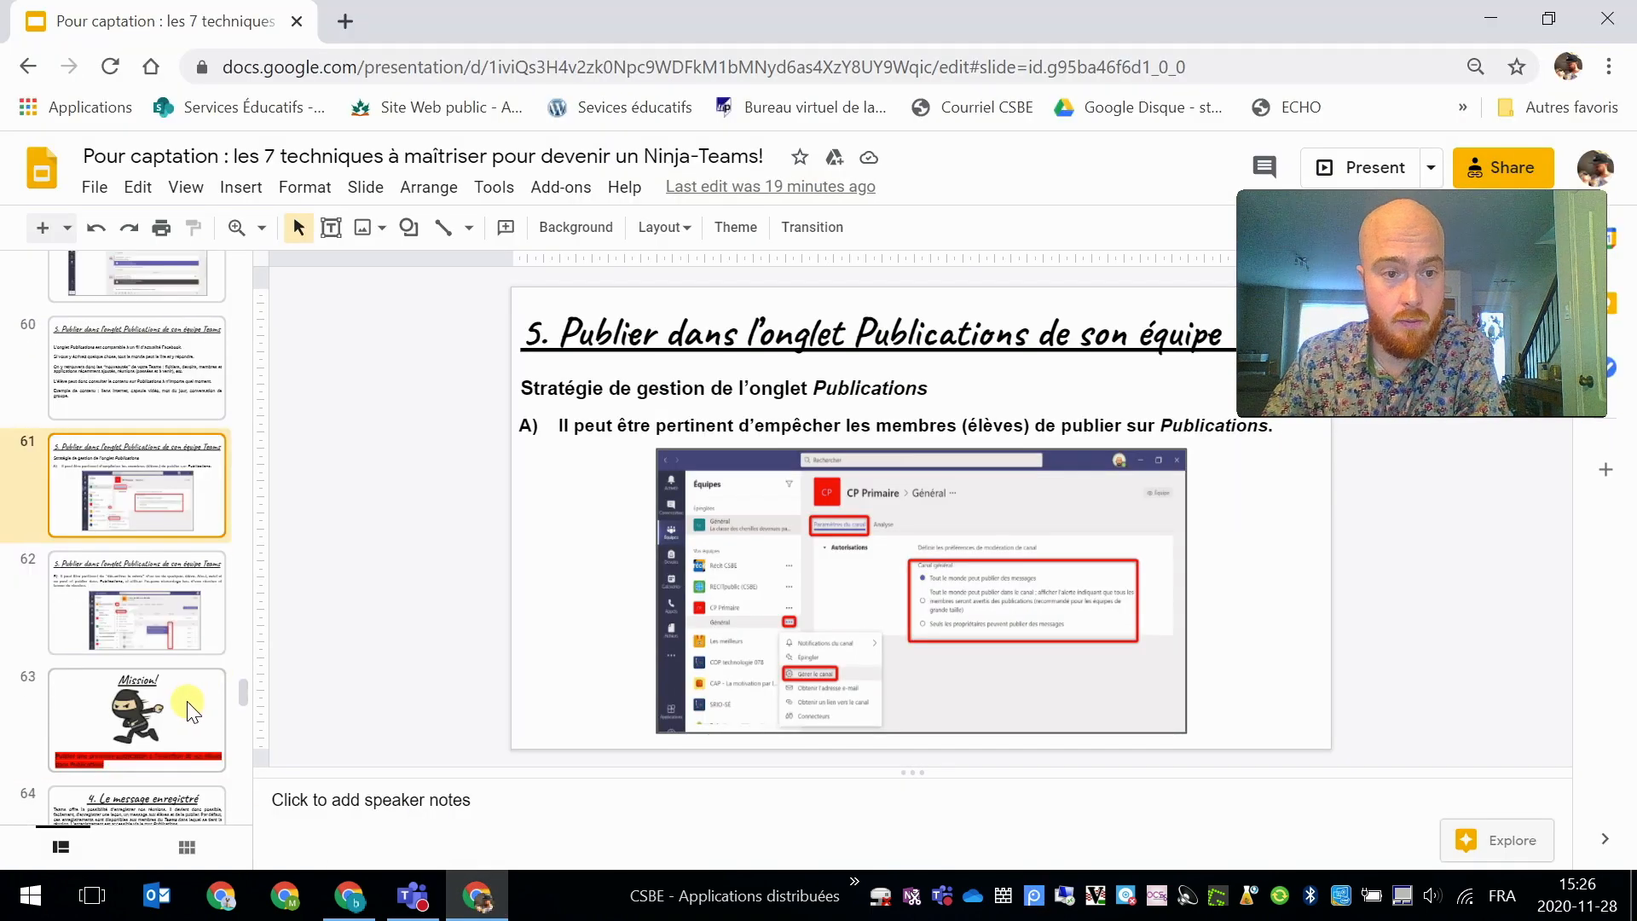
left_click(189, 712)
left_click(1364, 167)
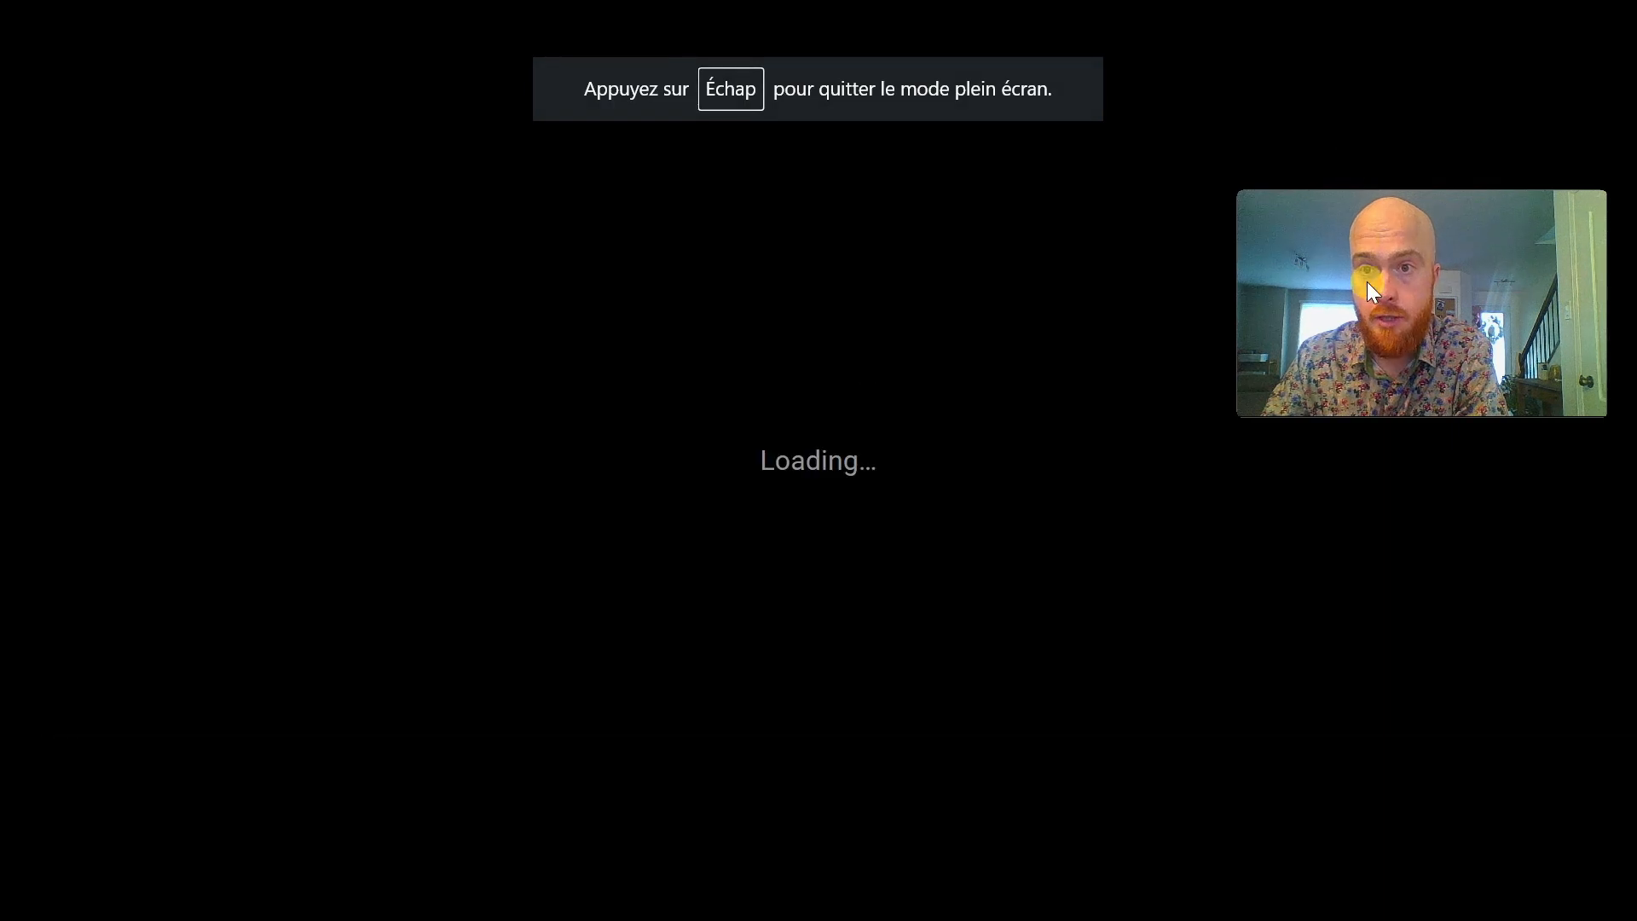